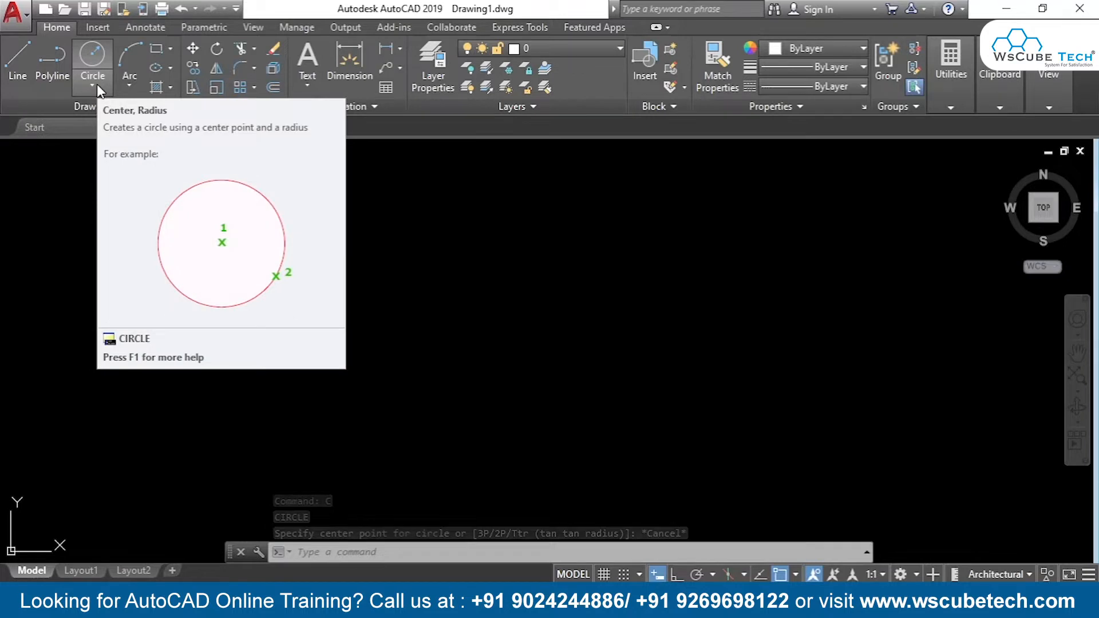
{"action": "left_click", "coordinate": [92, 86]}
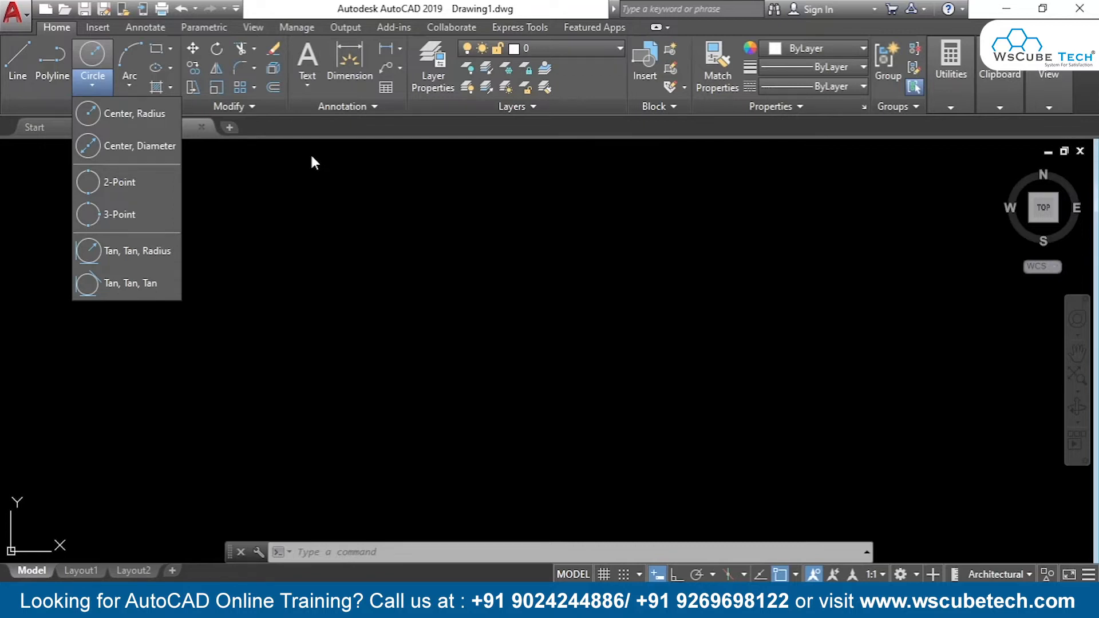
{"action": "left_click", "coordinate": [312, 362]}
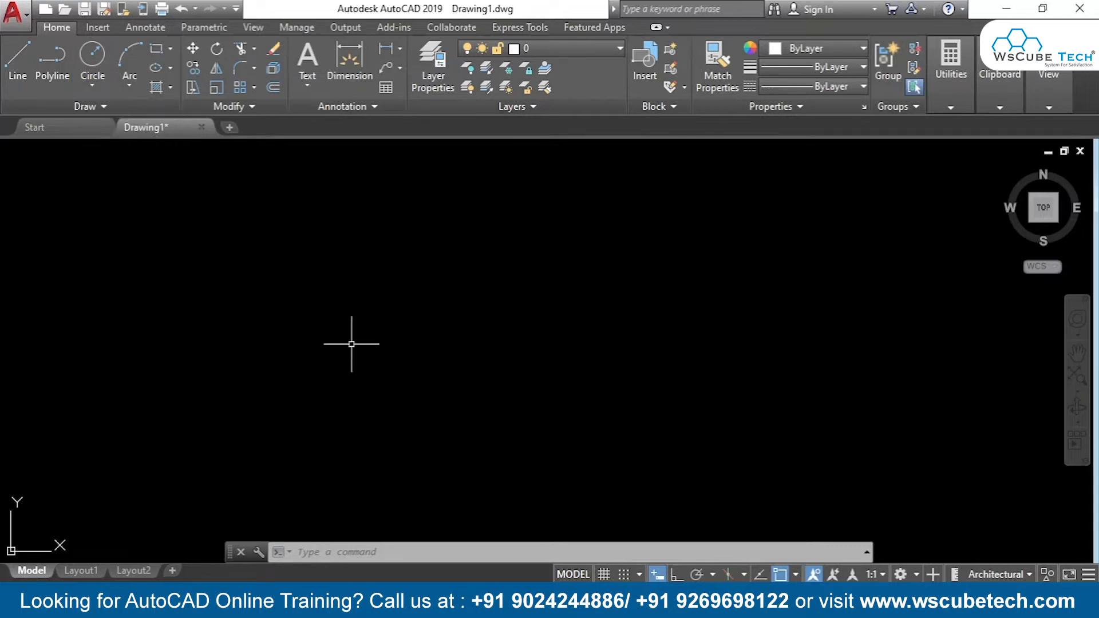
{"action": "type", "text": "c"}
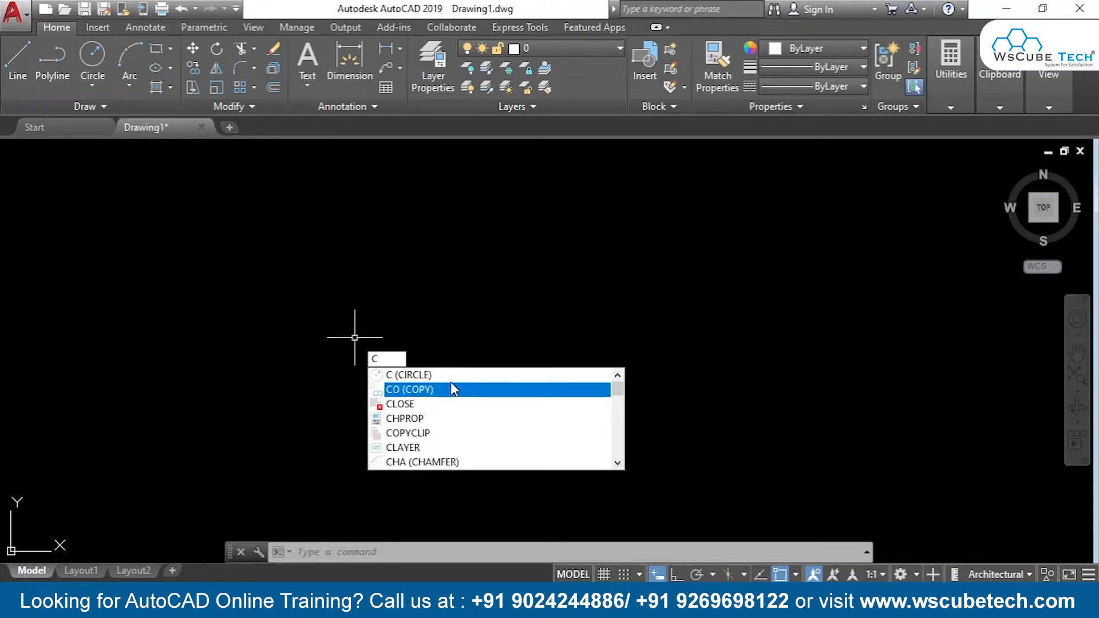
{"action": "key", "text": "Return"}
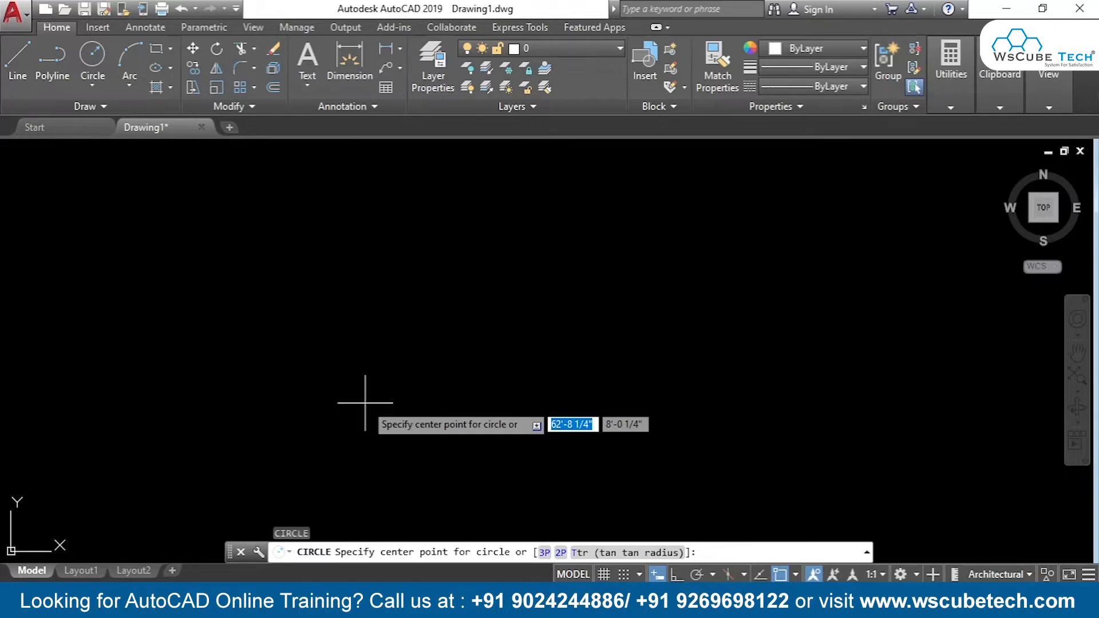
{"action": "left_click", "coordinate": [94, 84]}
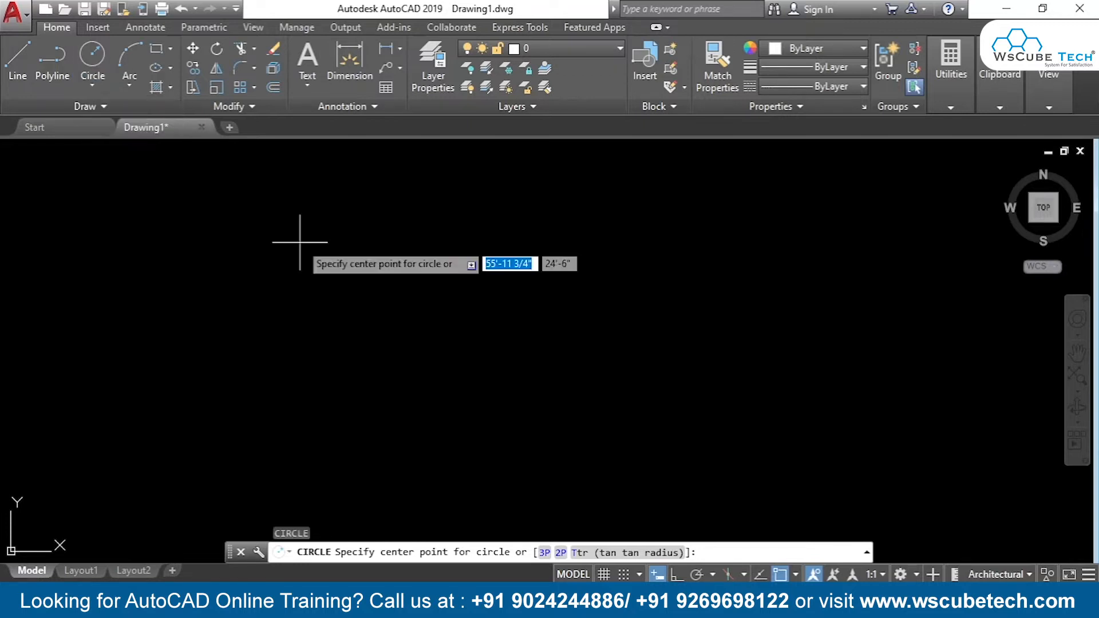
{"action": "key", "text": "Escape"}
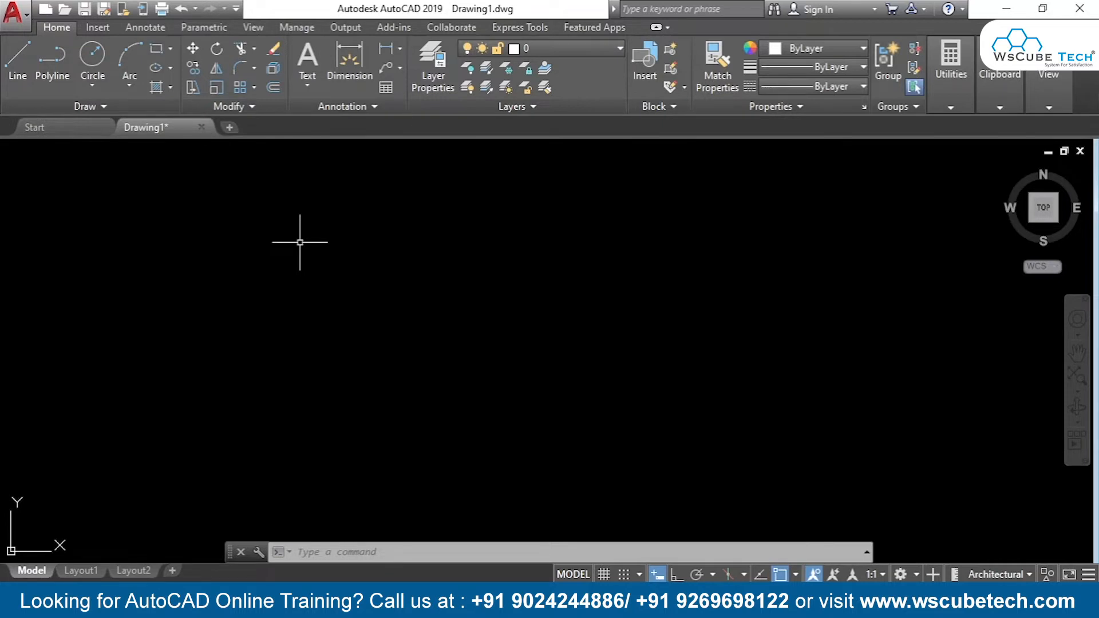
{"action": "key", "text": "alt+Tab"}
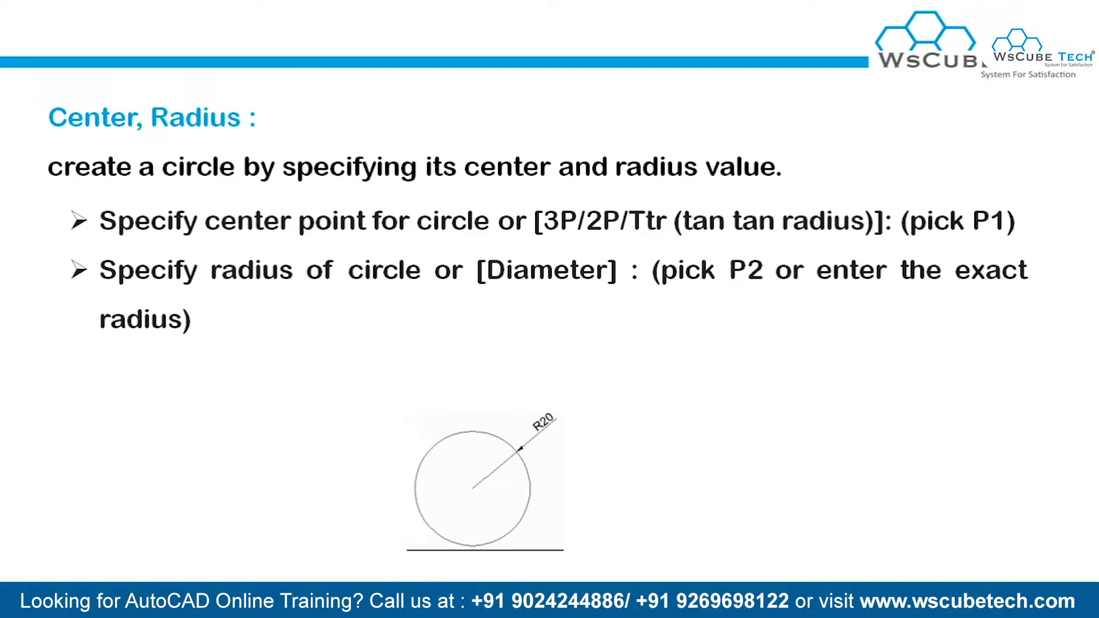
{"action": "key", "text": "alt+Tab"}
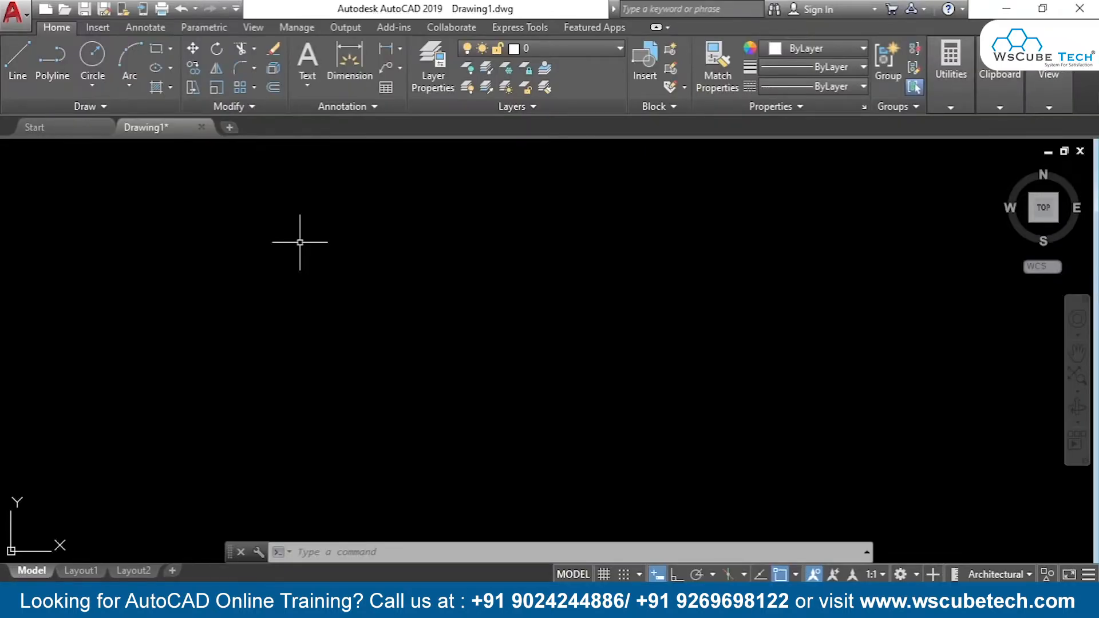
Step: Draw a circle with radius 20 from a freely picked center point in the empty drawing area
{"action": "type", "text": "c"}
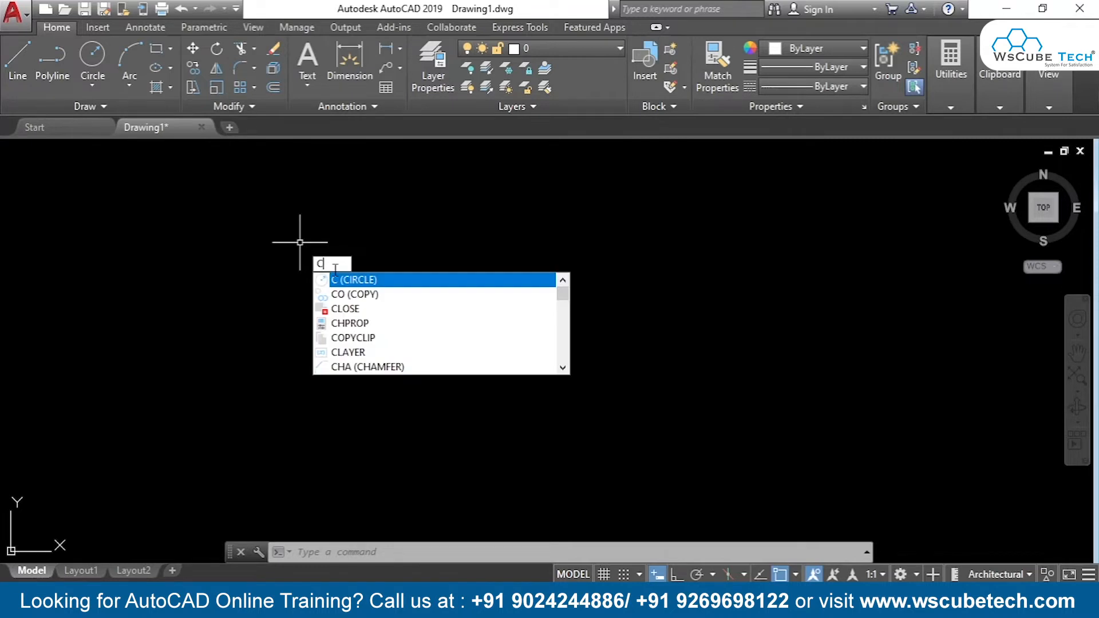
{"action": "key", "text": "Return"}
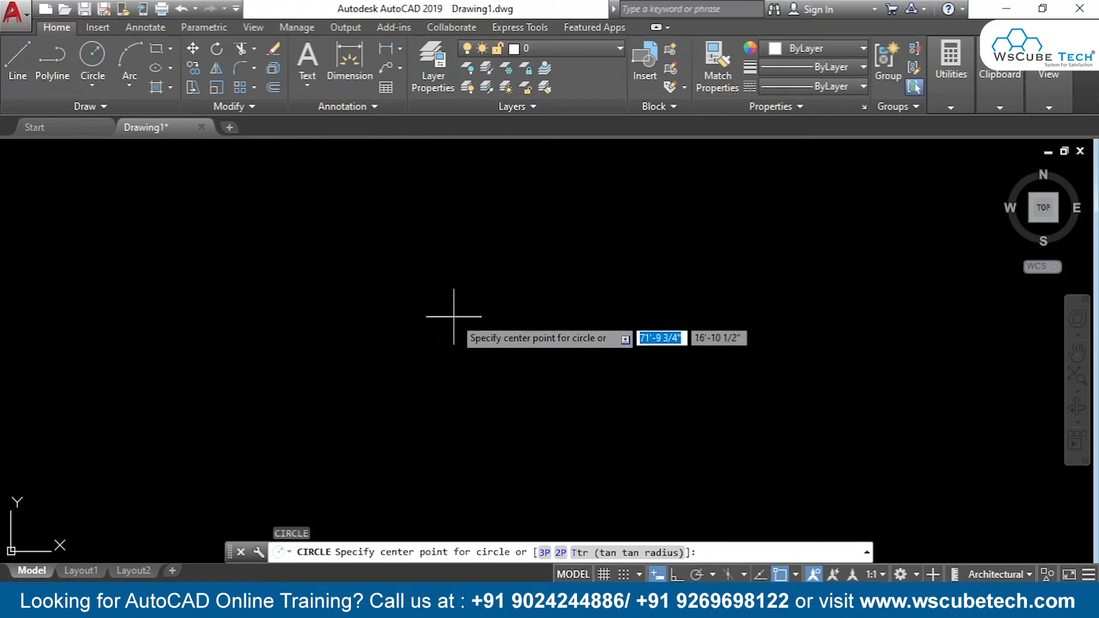
{"action": "left_click", "coordinate": [478, 314]}
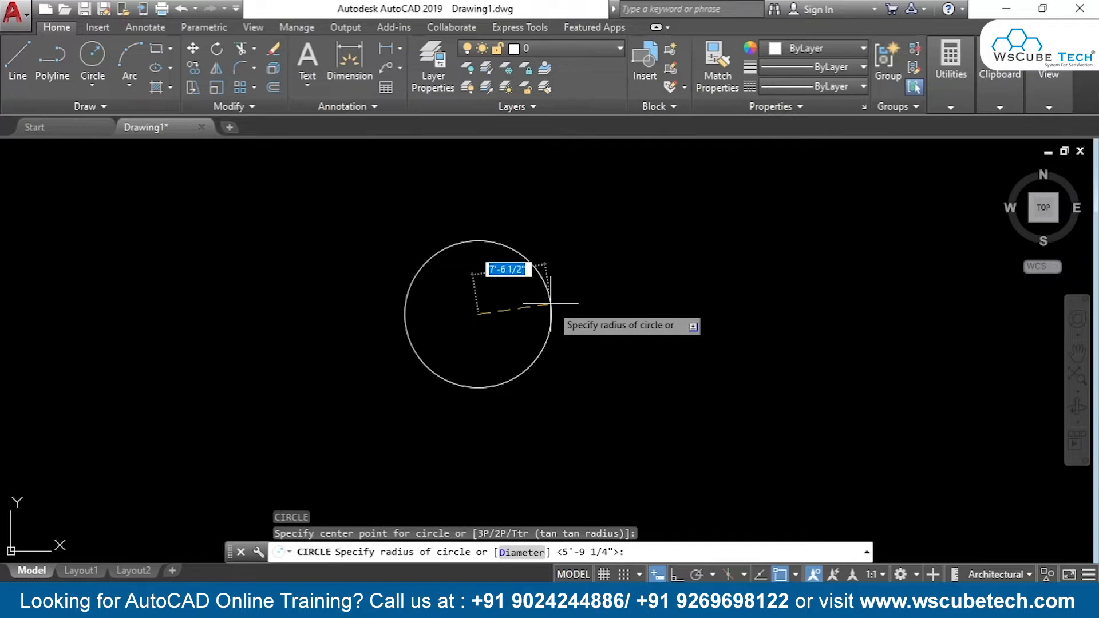
{"action": "type", "text": "20"}
{"action": "key", "text": "Return"}
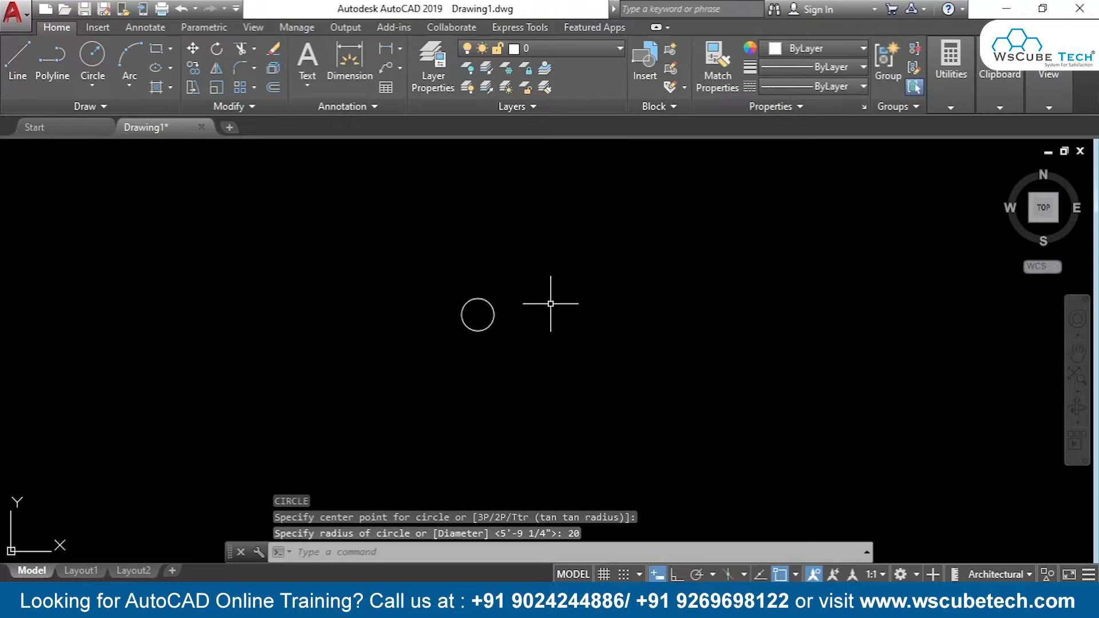
{"action": "scroll", "coordinate": [505, 277], "scroll_direction": "up", "scroll_amount": 4}
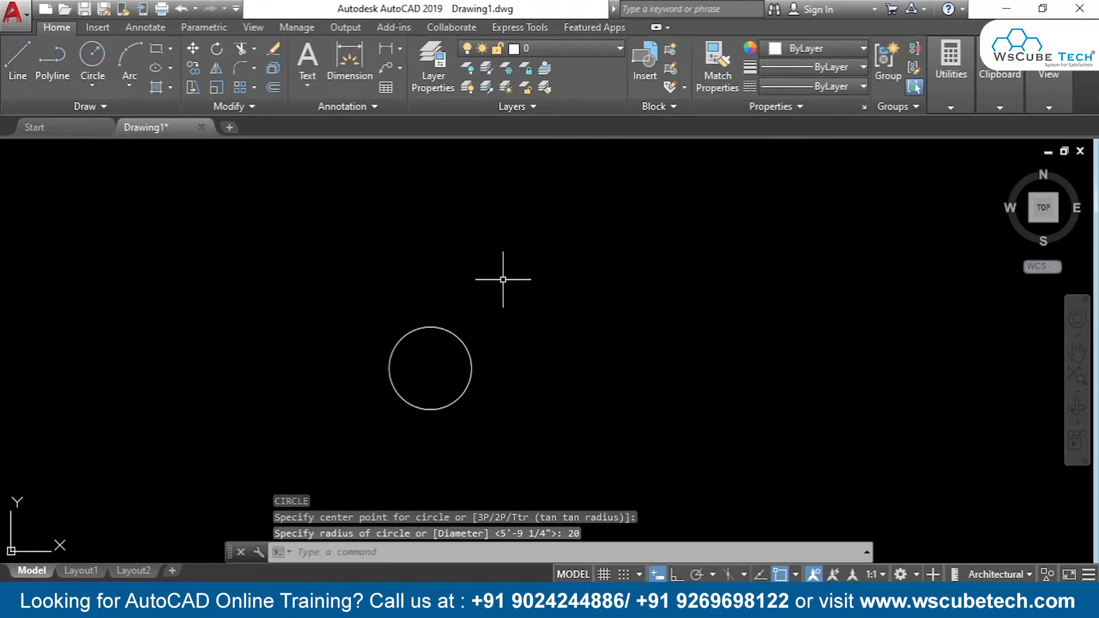
{"action": "scroll", "coordinate": [491, 401], "scroll_direction": "up", "scroll_amount": 2}
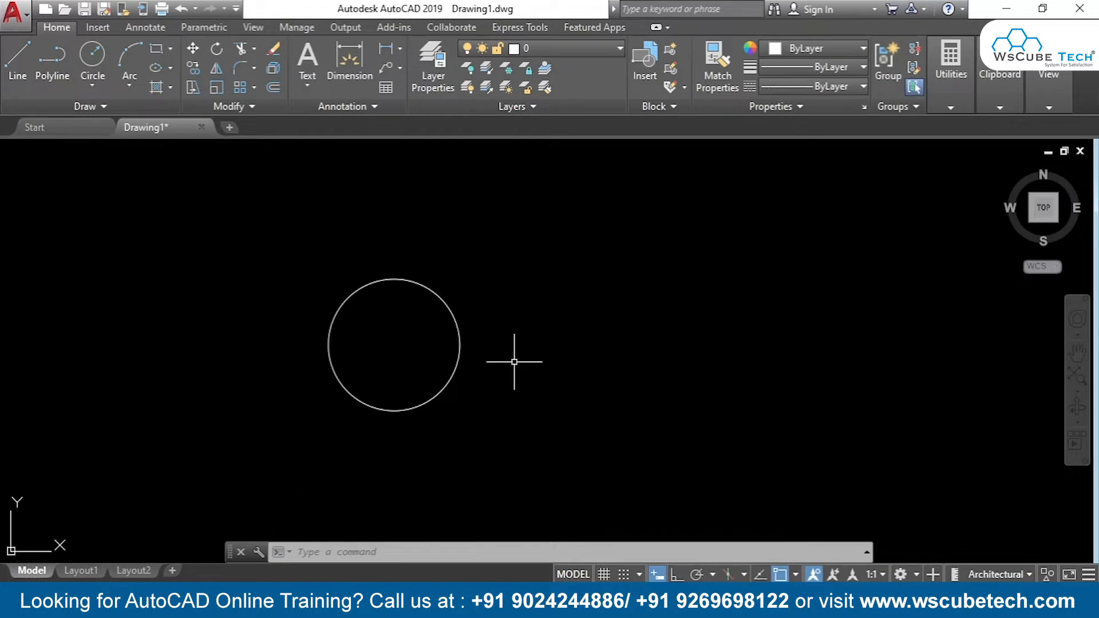
Step: Turn on the Center object snap and leave the Circle command without drawing
{"action": "left_click", "coordinate": [795, 575]}
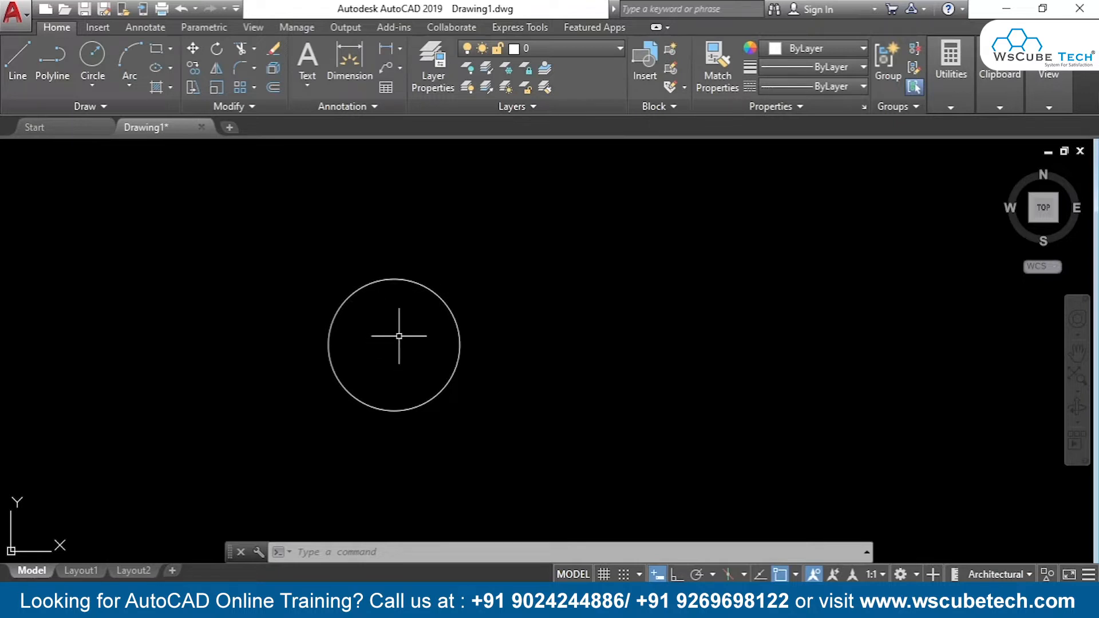
{"action": "key", "text": "Return"}
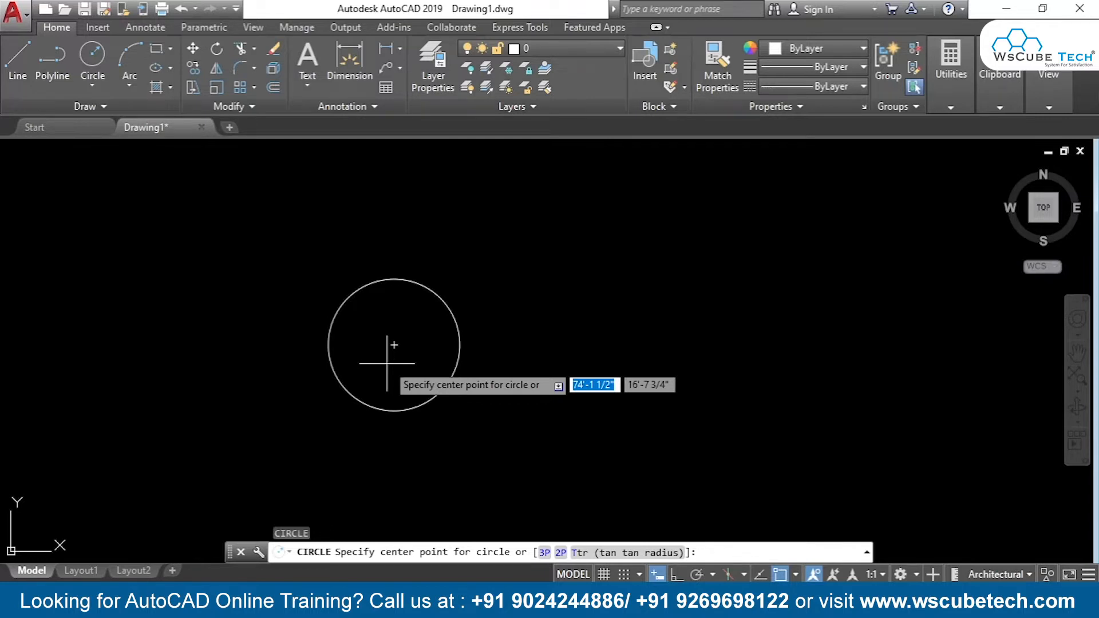
{"action": "left_click", "coordinate": [795, 574]}
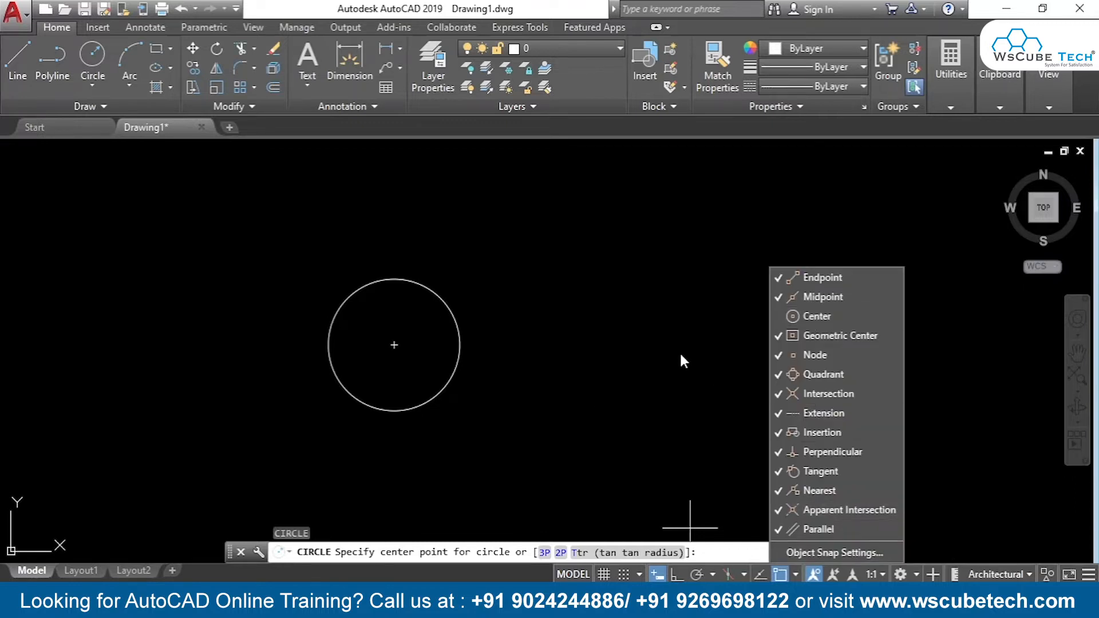
{"action": "left_click", "coordinate": [809, 317]}
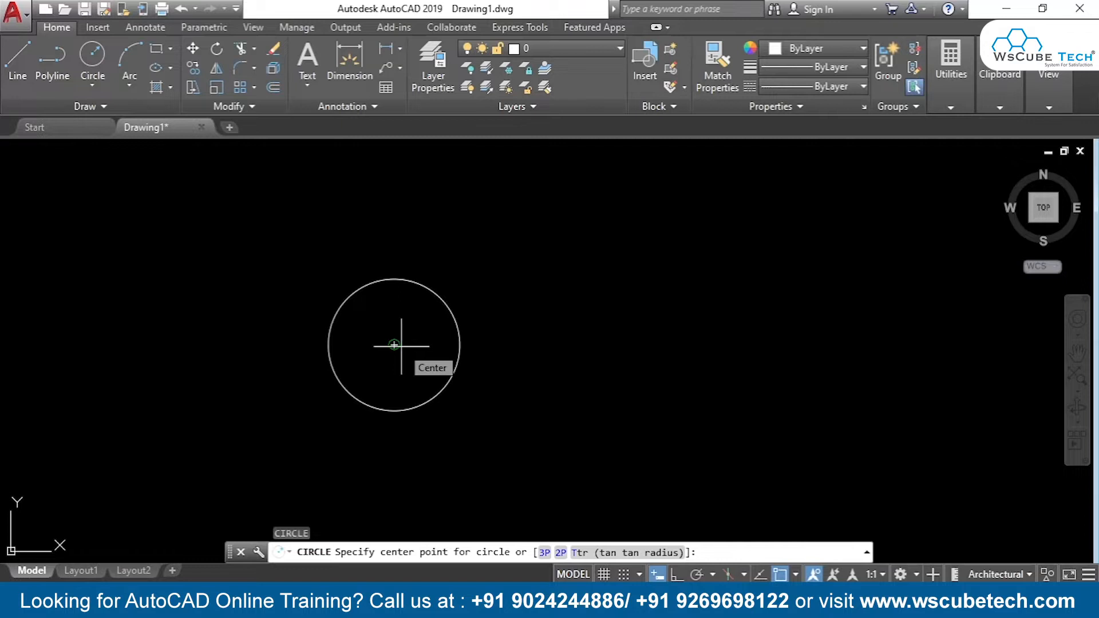
{"action": "middle_click_drag", "start_coordinate": [564, 363], "coordinate": [515, 319]}
{"action": "key", "text": "Escape"}
Step: Draw a second circle with radius 50 to the right of the radius 20 circle
{"action": "type", "text": "c"}
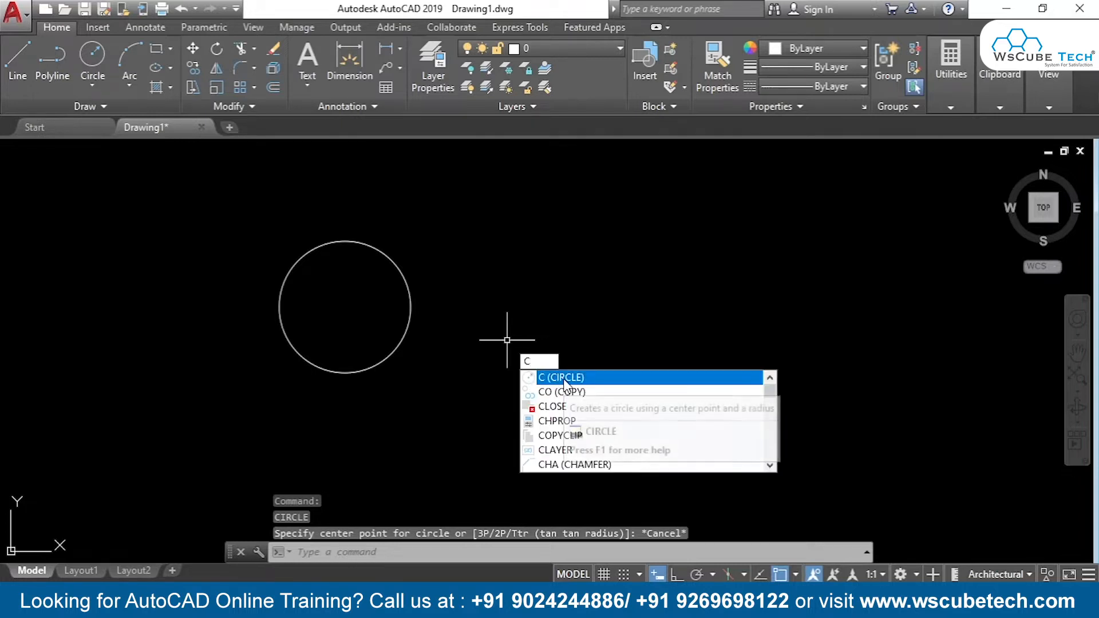
{"action": "key", "text": "Return"}
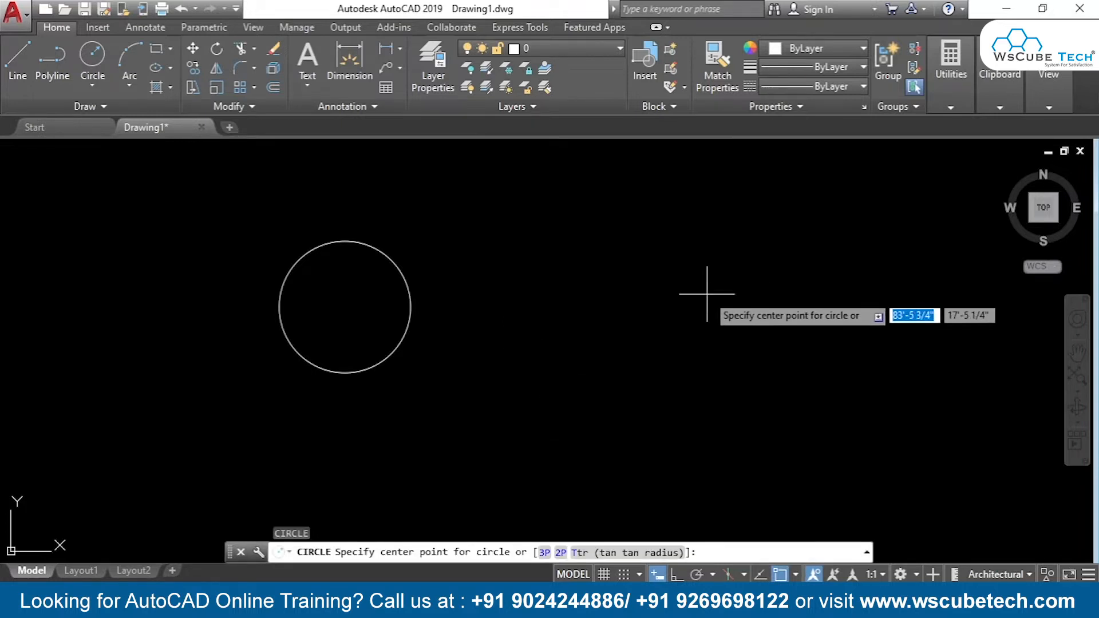
{"action": "left_click", "coordinate": [634, 299]}
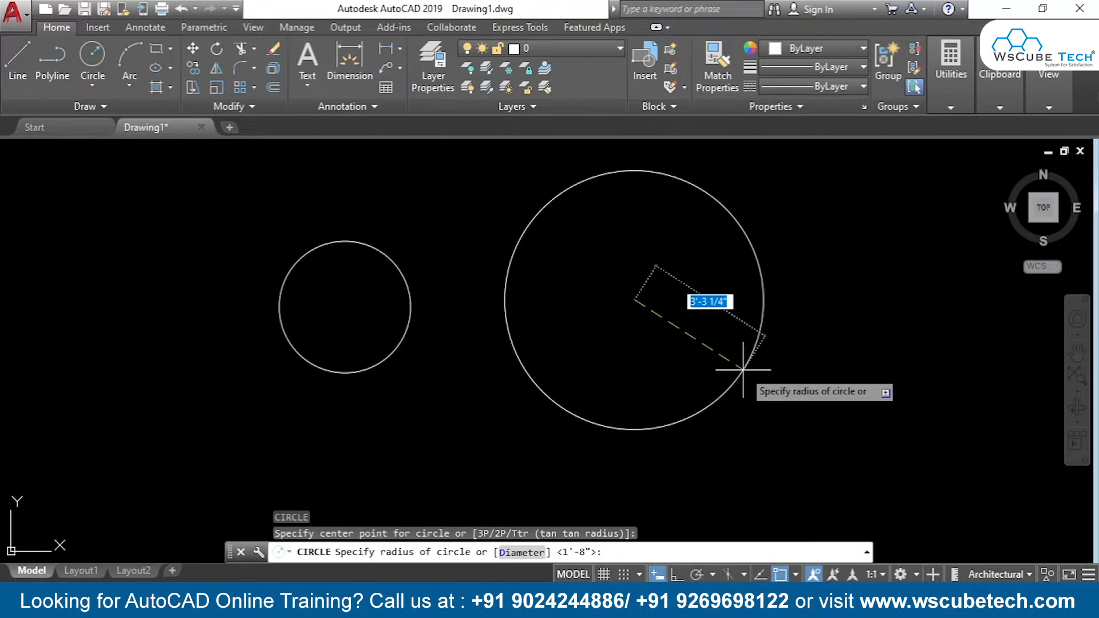
{"action": "type", "text": "50"}
{"action": "key", "text": "Return"}
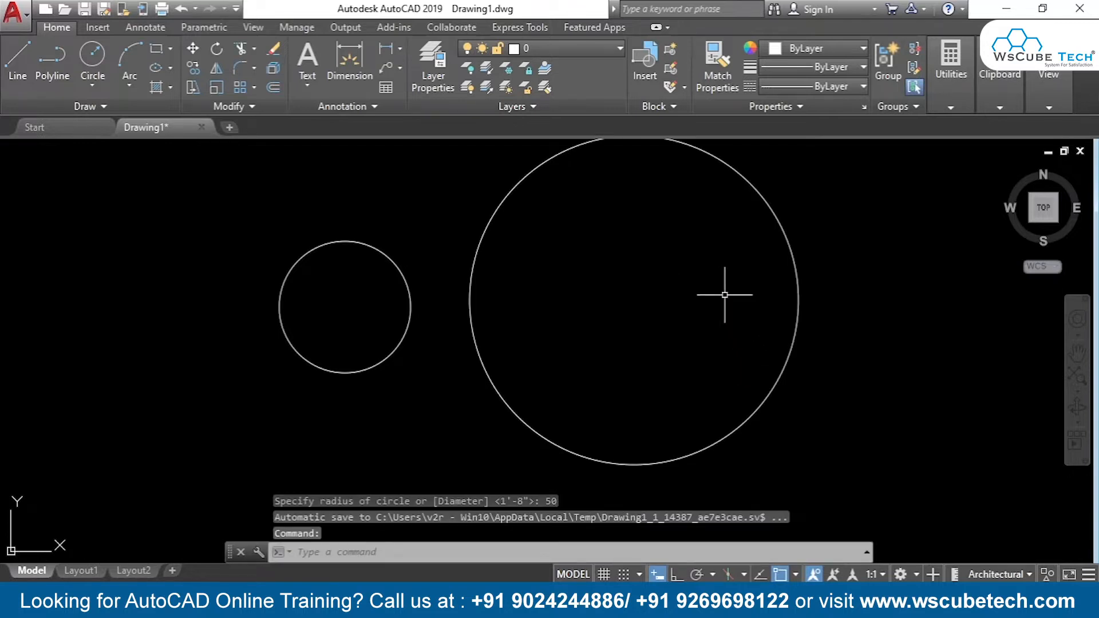
Step: Draw a concentric circle with radius 40 inside the radius 50 circle, snapping to its center
{"action": "scroll", "coordinate": [725, 295], "scroll_direction": "down", "scroll_amount": 2}
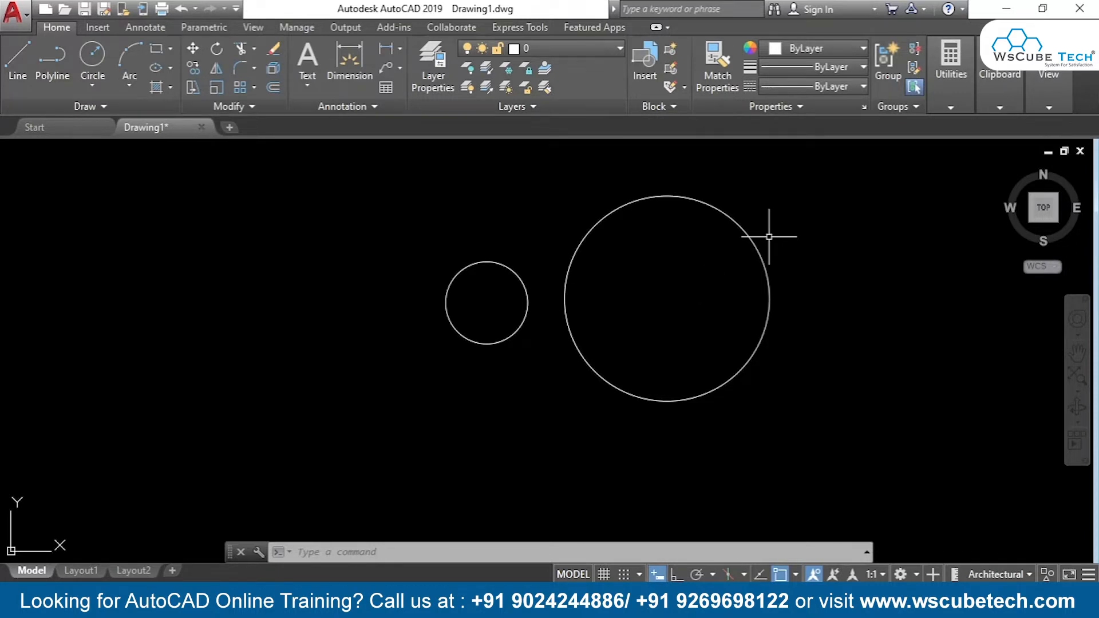
{"action": "key", "text": "space"}
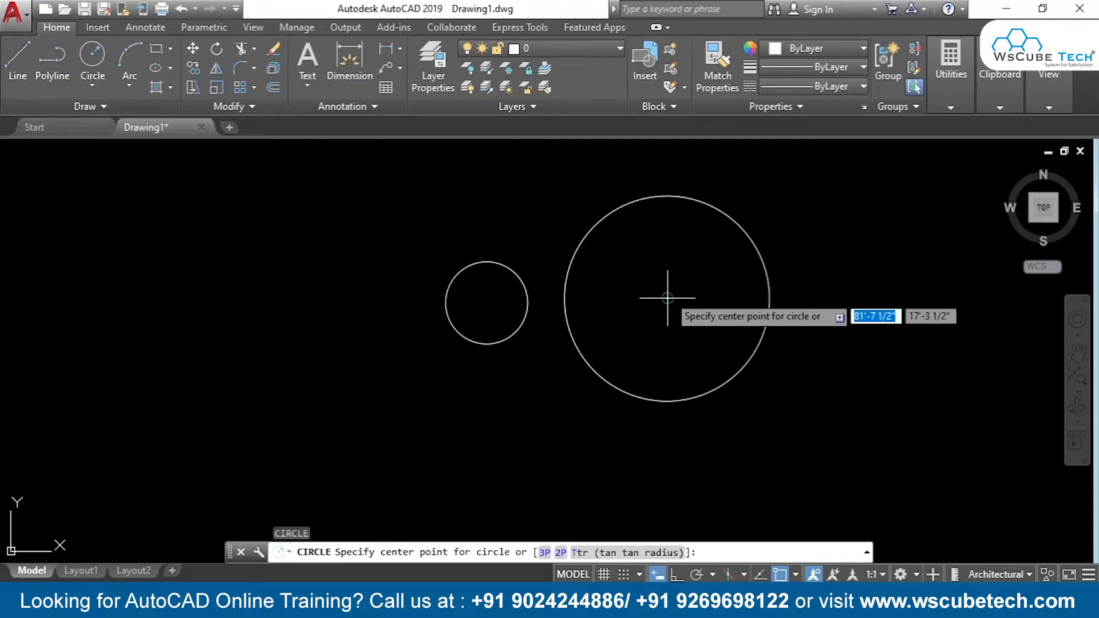
{"action": "left_click", "coordinate": [668, 298]}
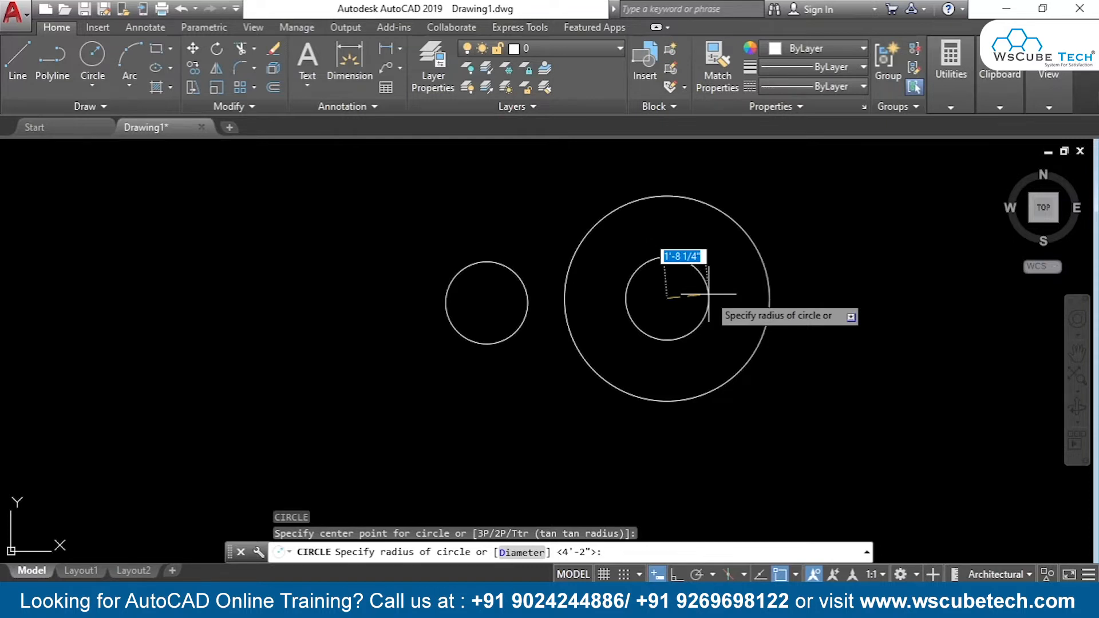
{"action": "type", "text": "40"}
{"action": "key", "text": "Return"}
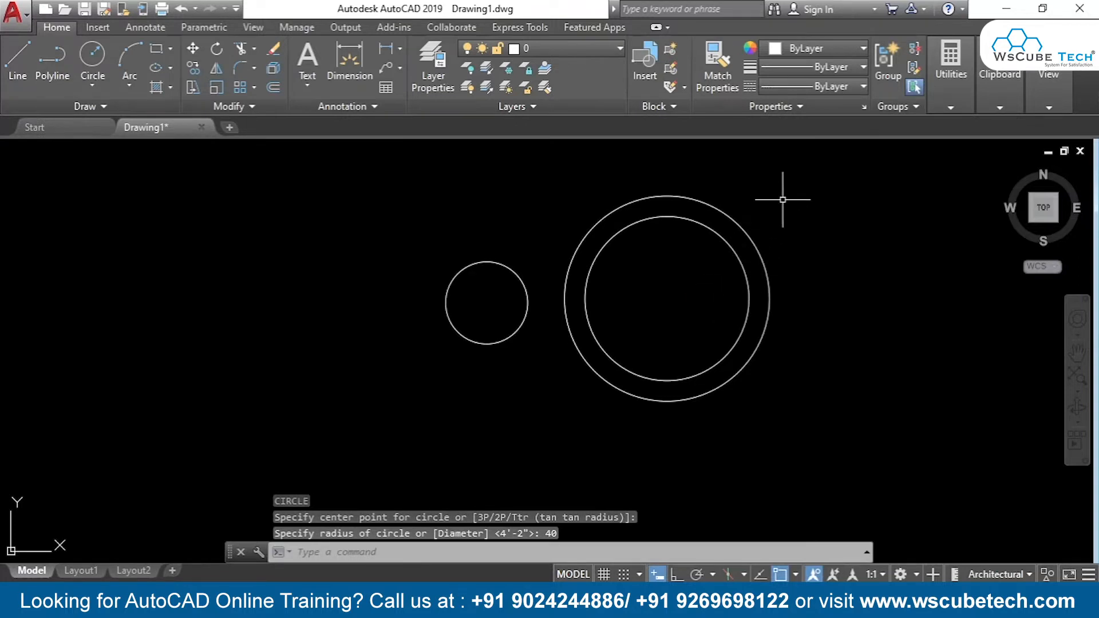
{"action": "scroll", "coordinate": [783, 199], "scroll_direction": "up", "scroll_amount": 2}
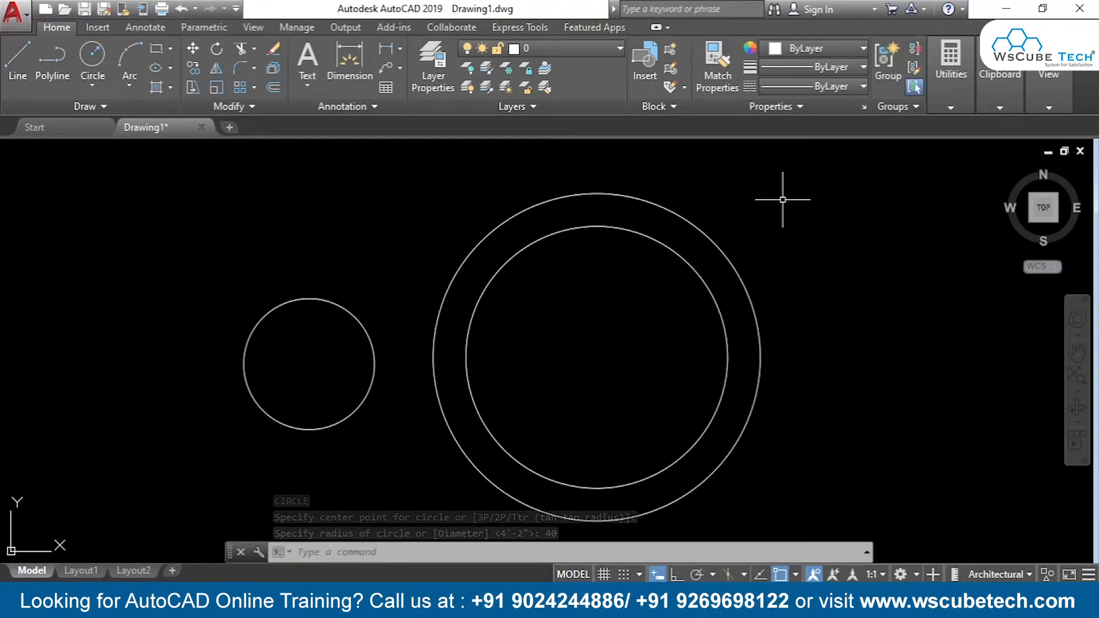
{"action": "scroll", "coordinate": [783, 199], "scroll_direction": "down", "scroll_amount": 2}
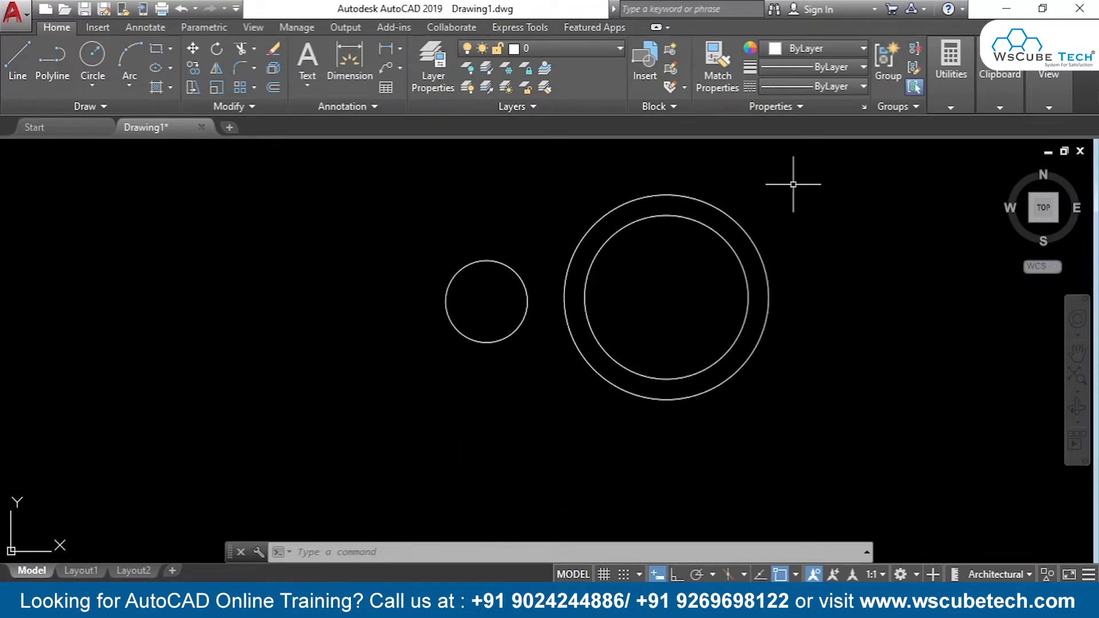
Step: Draw a circle in the free space right of the concentric circles, using the Diameter option with a diameter of 100
{"action": "mouse_move", "coordinate": [674, 334]}
{"action": "middle_mouse_down"}
{"action": "mouse_move", "coordinate": [371, 315]}
{"action": "mouse_move", "coordinate": [350, 338]}
{"action": "middle_mouse_up"}
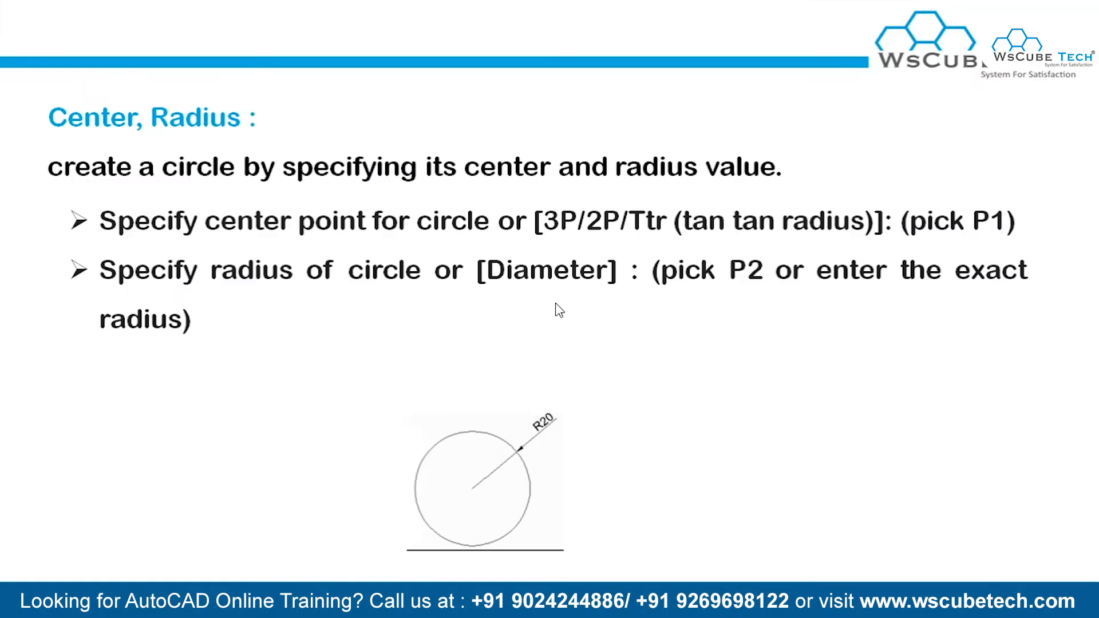
{"action": "left_click", "coordinate": [555, 304]}
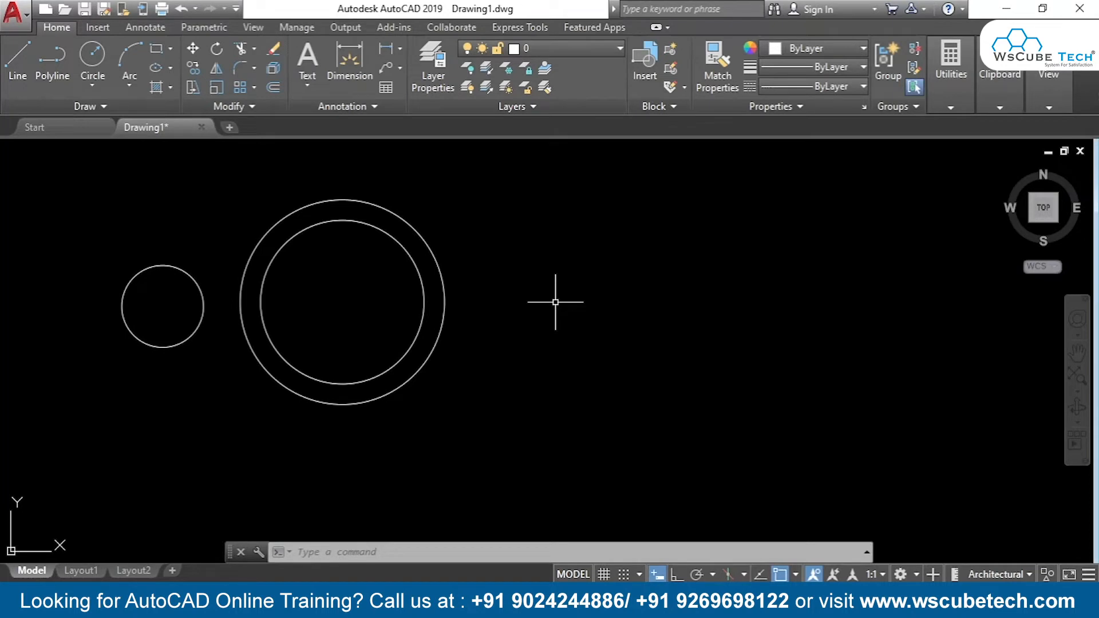
{"action": "type", "text": "c"}
{"action": "key", "text": "Return"}
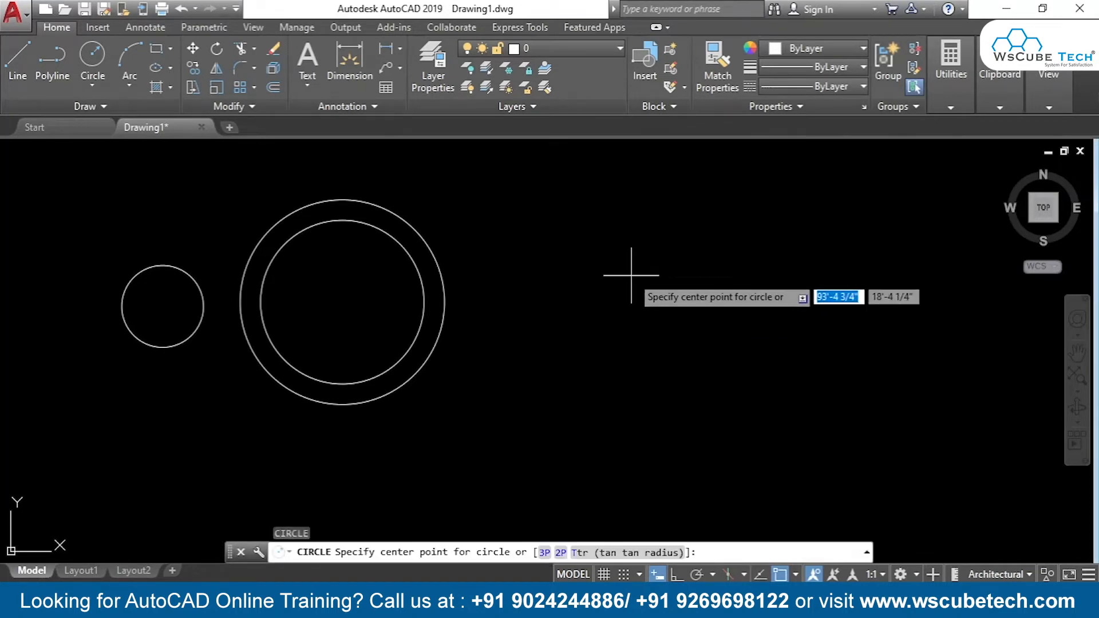
{"action": "left_click", "coordinate": [687, 301]}
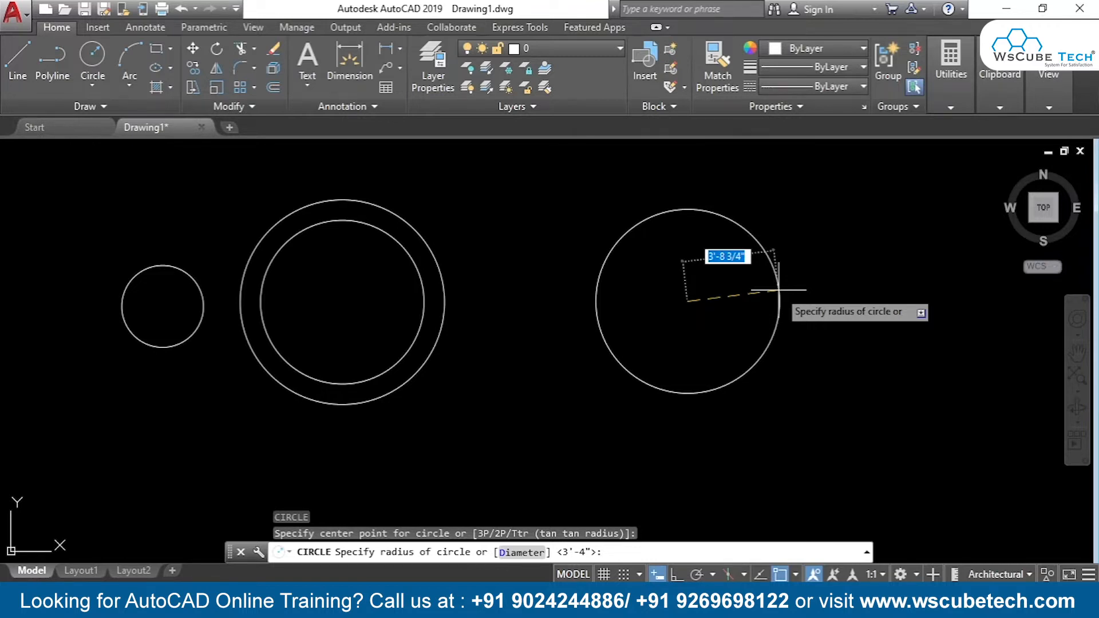
{"action": "type", "text": "d"}
{"action": "key", "text": "Return"}
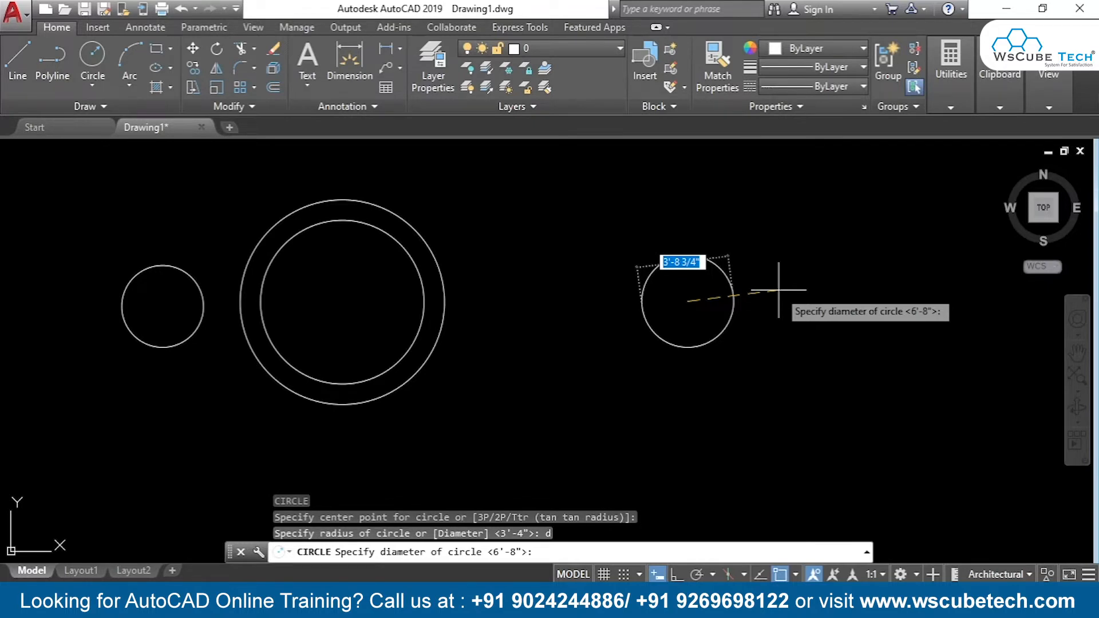
{"action": "type", "text": "5'"}
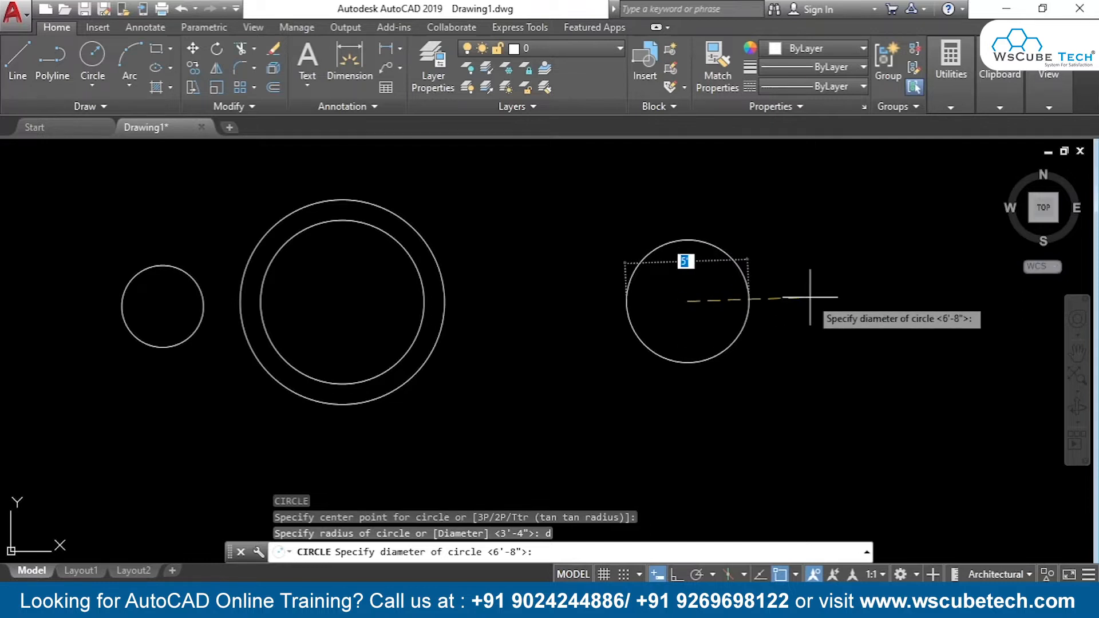
{"action": "type", "text": "100"}
{"action": "key", "text": "Return"}
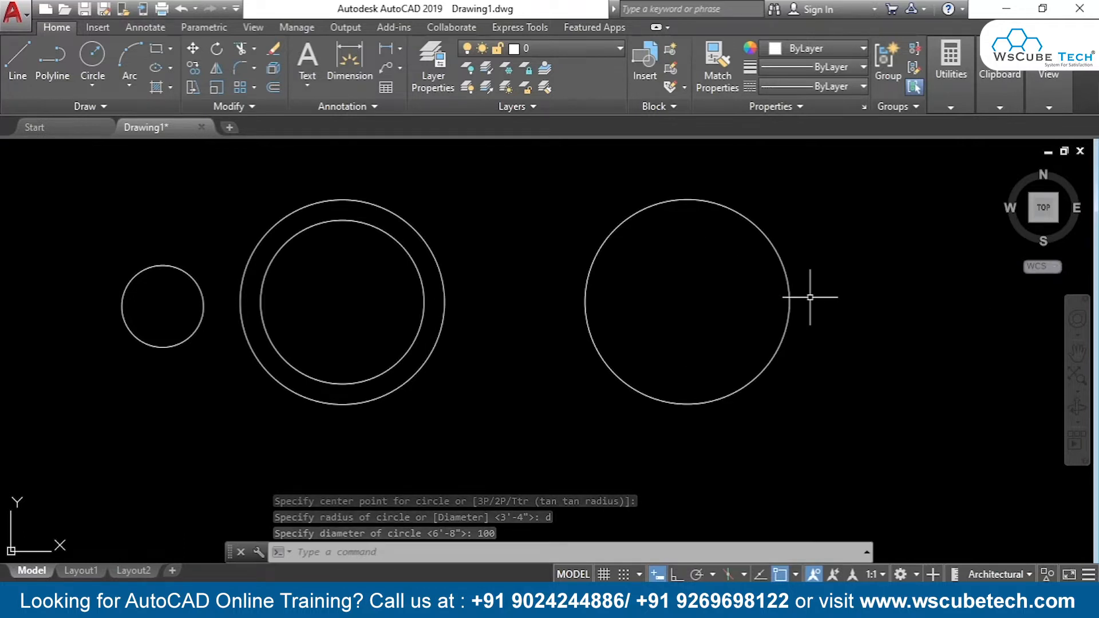
Step: Draw a concentric circle with diameter 50 inside the diameter 100 circle, snapping to its center and using the Diameter option
{"action": "key", "text": "Return"}
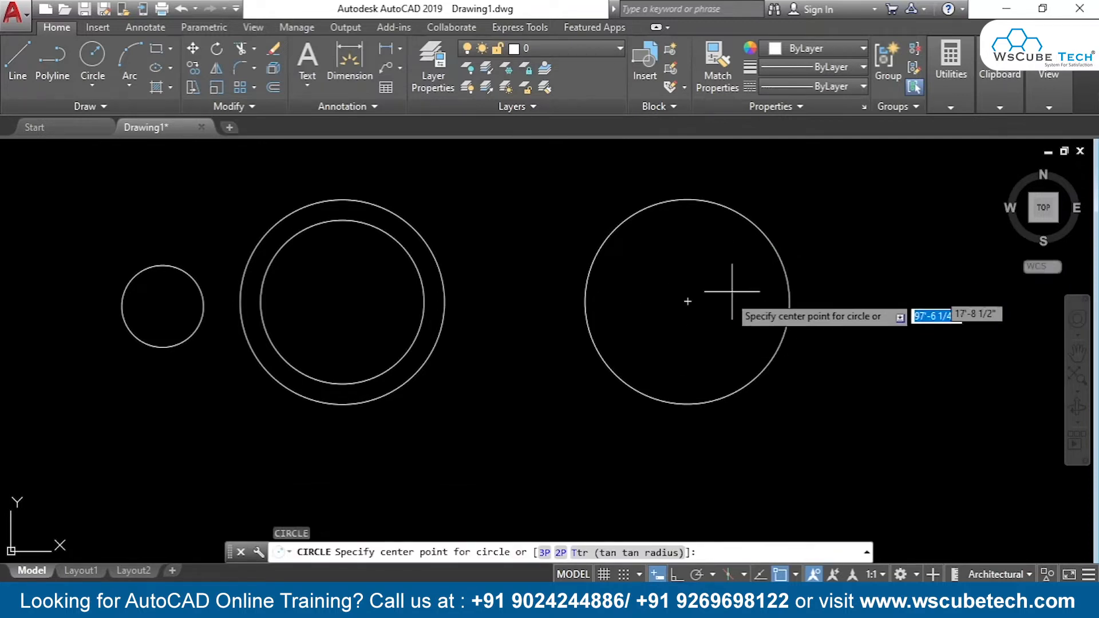
{"action": "left_click", "coordinate": [684, 300]}
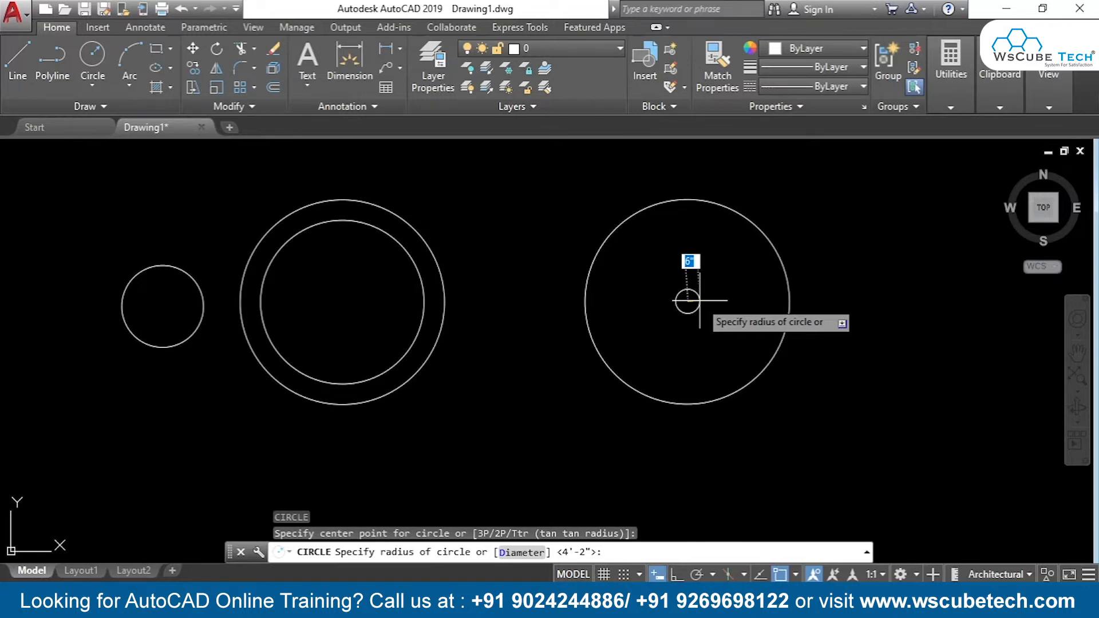
{"action": "type", "text": "d"}
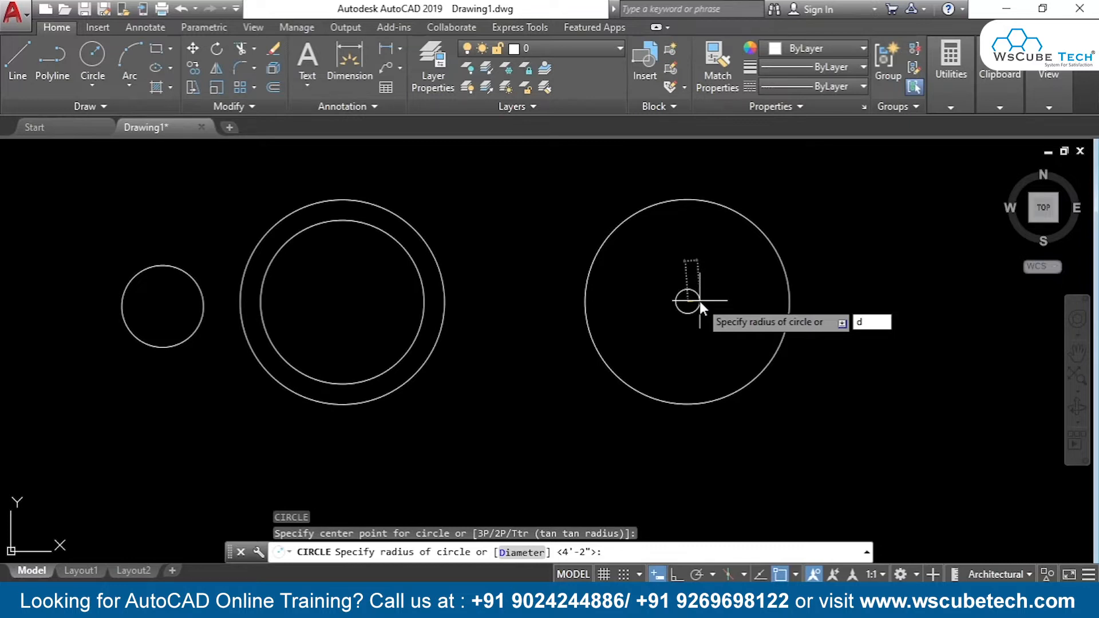
{"action": "left_click", "coordinate": [502, 553]}
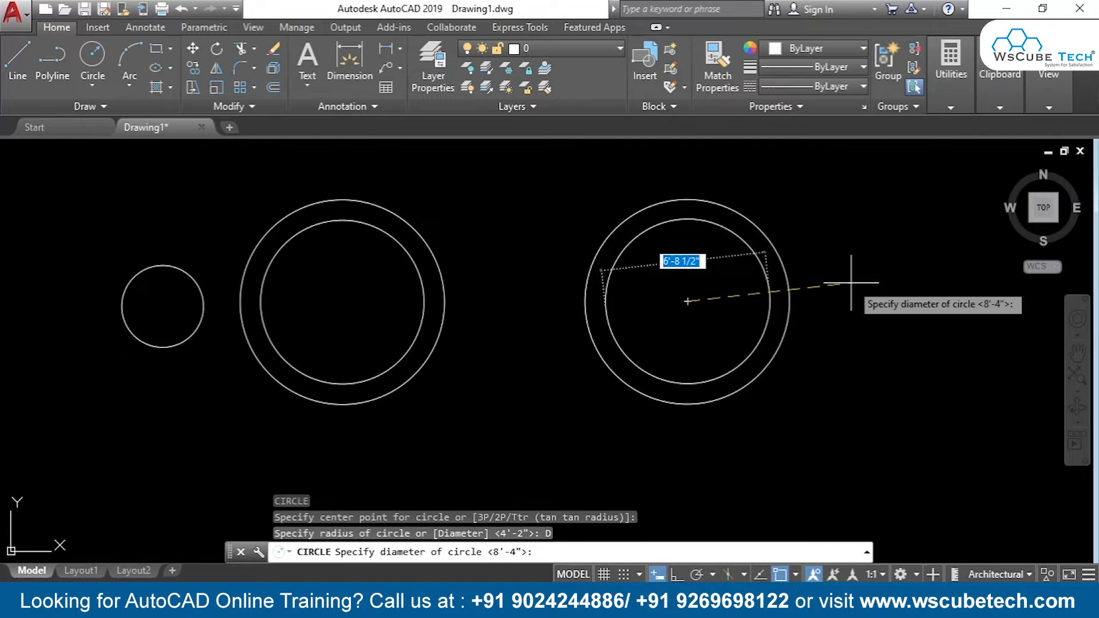
{"action": "type", "text": "50"}
{"action": "key", "text": "Return"}
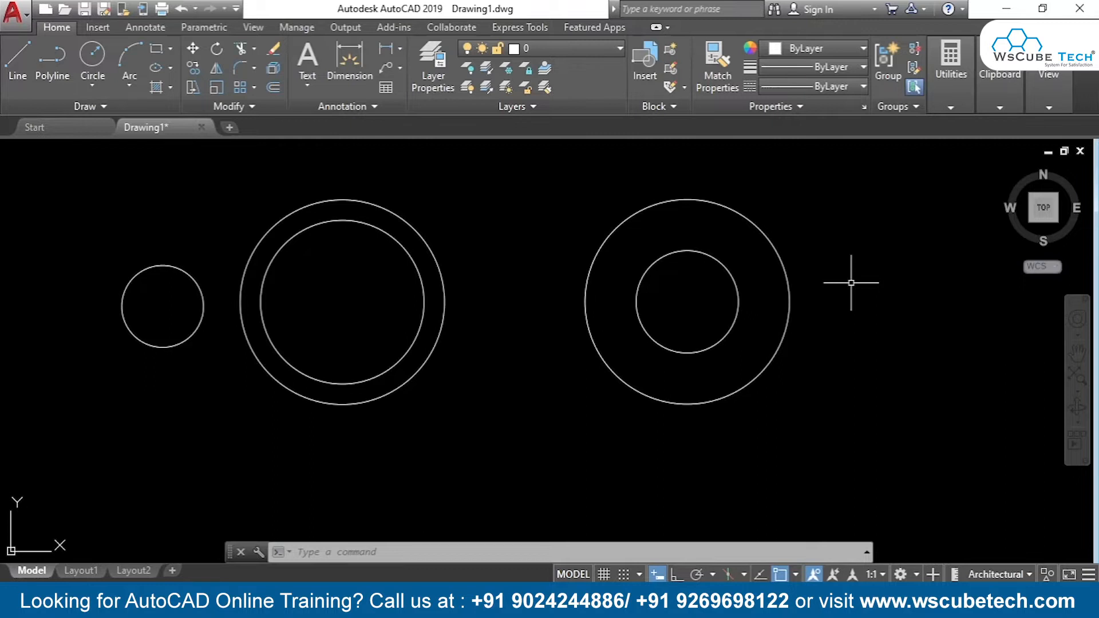
Step: View the 2-Point Circle slide in the PowerPoint slide show and return to free drawing space in AutoCAD
{"action": "key", "text": "alt+Tab"}
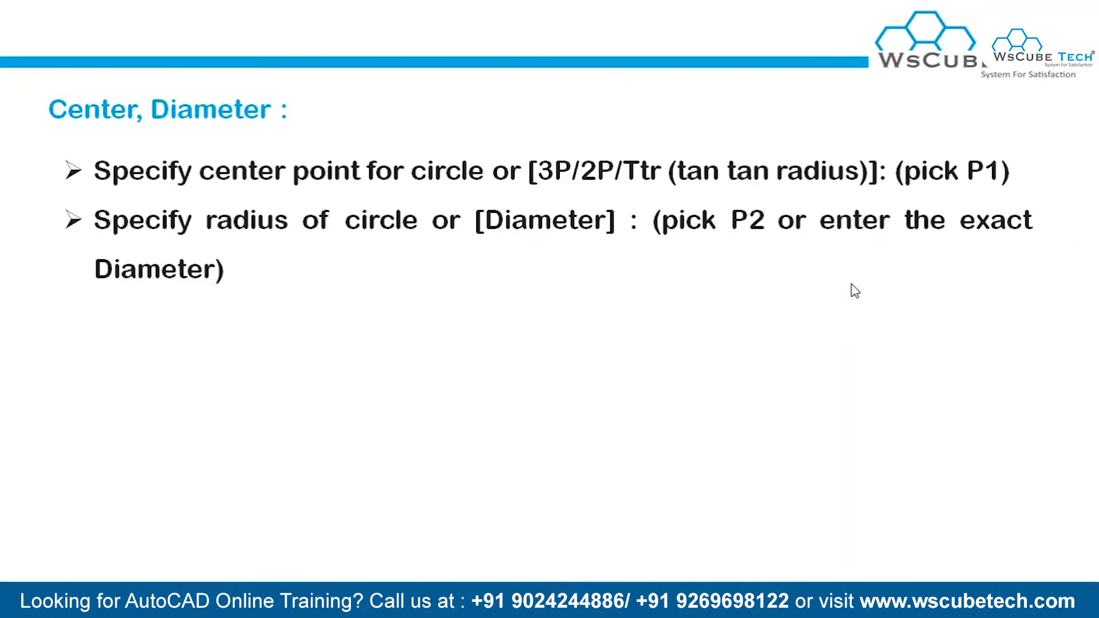
{"action": "left_click", "coordinate": [855, 291]}
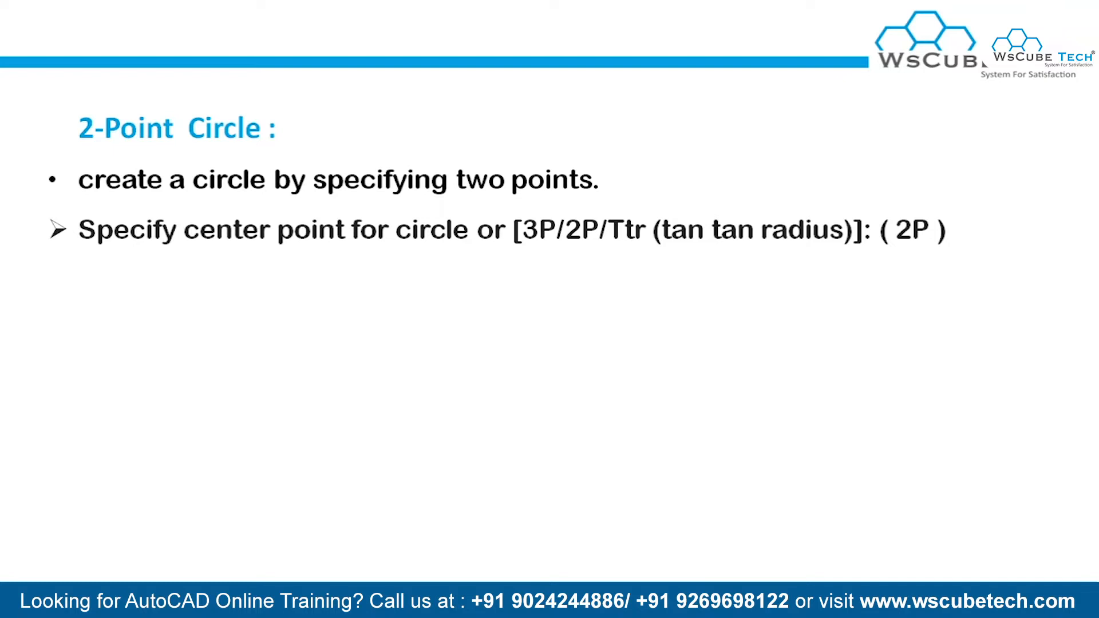
{"action": "key", "text": "alt+Tab"}
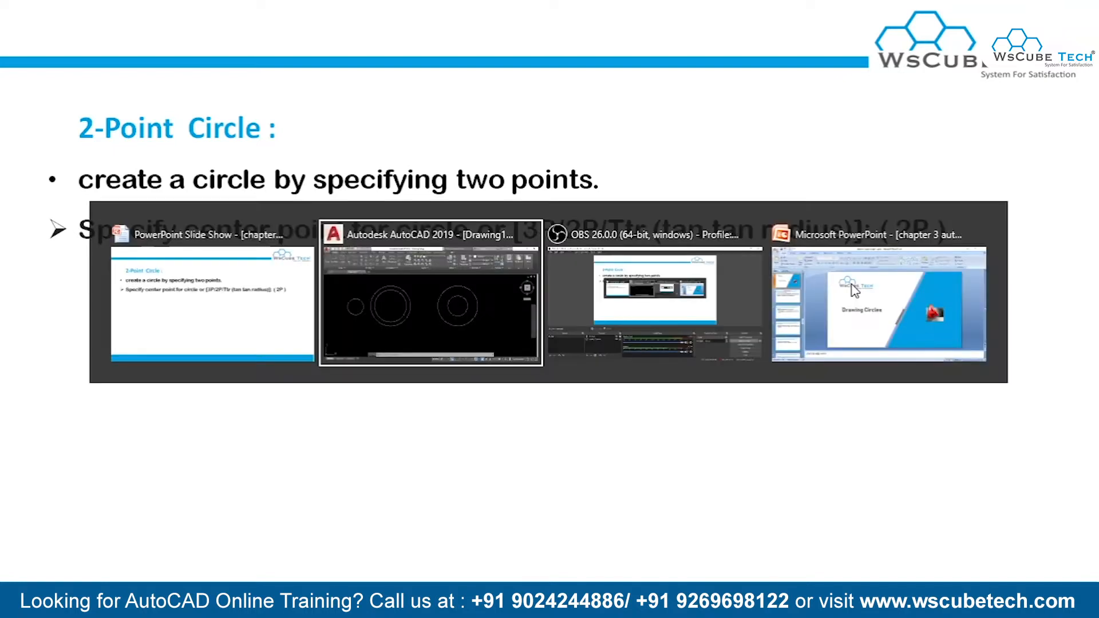
{"action": "mouse_move", "coordinate": [927, 332]}
{"action": "middle_mouse_down"}
{"action": "mouse_move", "coordinate": [456, 395]}
{"action": "mouse_move", "coordinate": [368, 346]}
{"action": "mouse_move", "coordinate": [345, 363]}
{"action": "middle_mouse_up"}
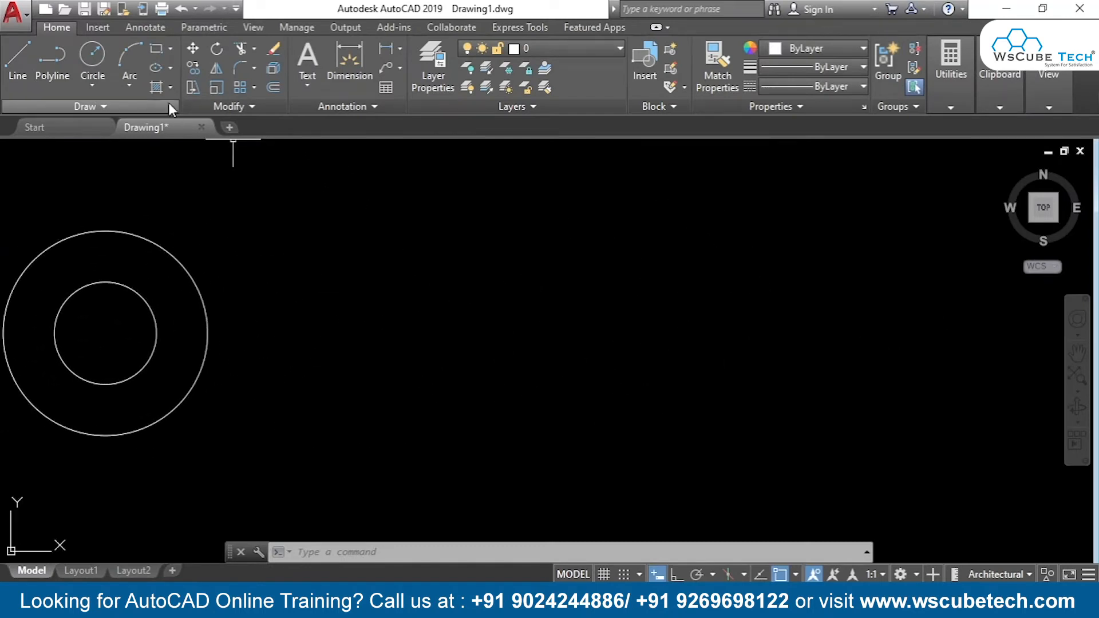
{"action": "type", "text": "r"}
{"action": "key", "text": "Down"}
{"action": "key", "text": "Down"}
{"action": "key", "text": "Up"}
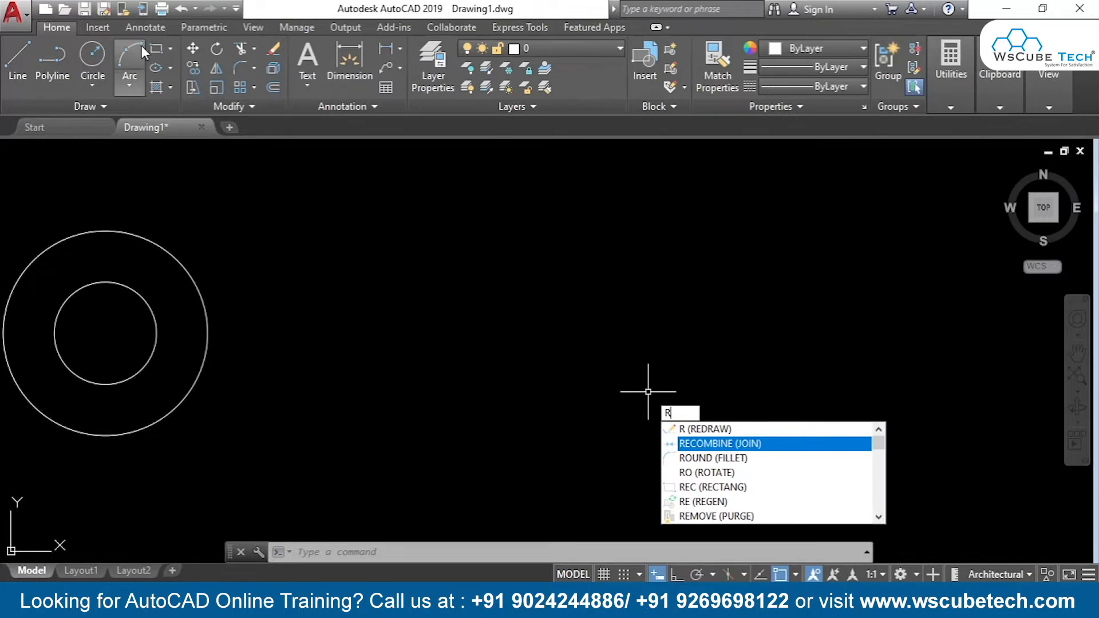
Step: Draw a wide horizontal rectangle in the free space right of the diameter 100 circle
{"action": "left_click", "coordinate": [167, 51]}
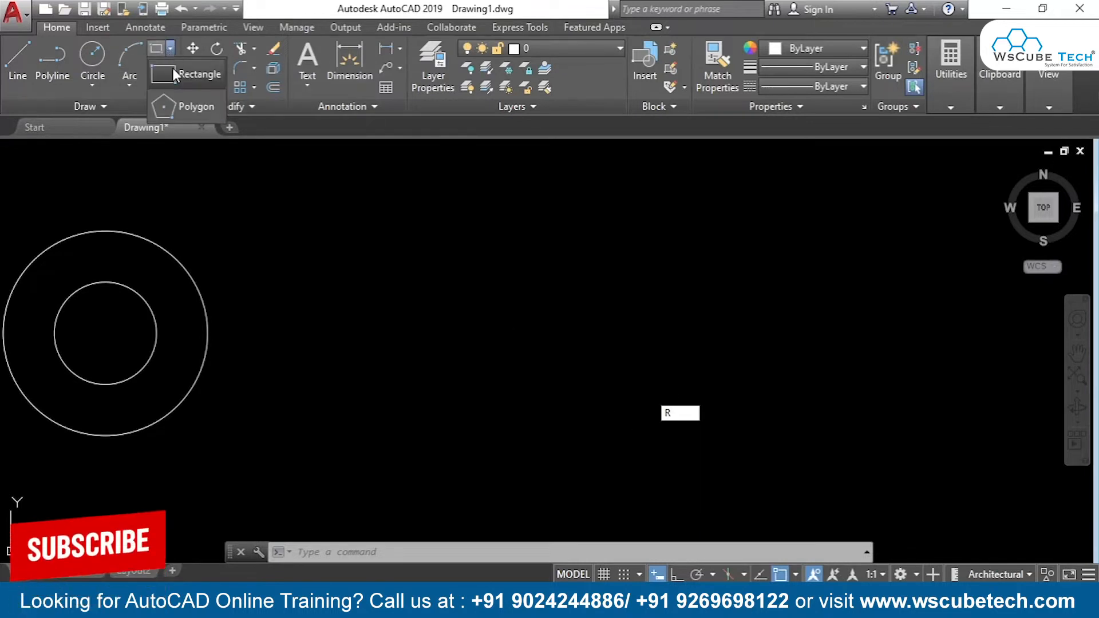
{"action": "left_click", "coordinate": [181, 75]}
{"action": "left_click", "coordinate": [466, 292]}
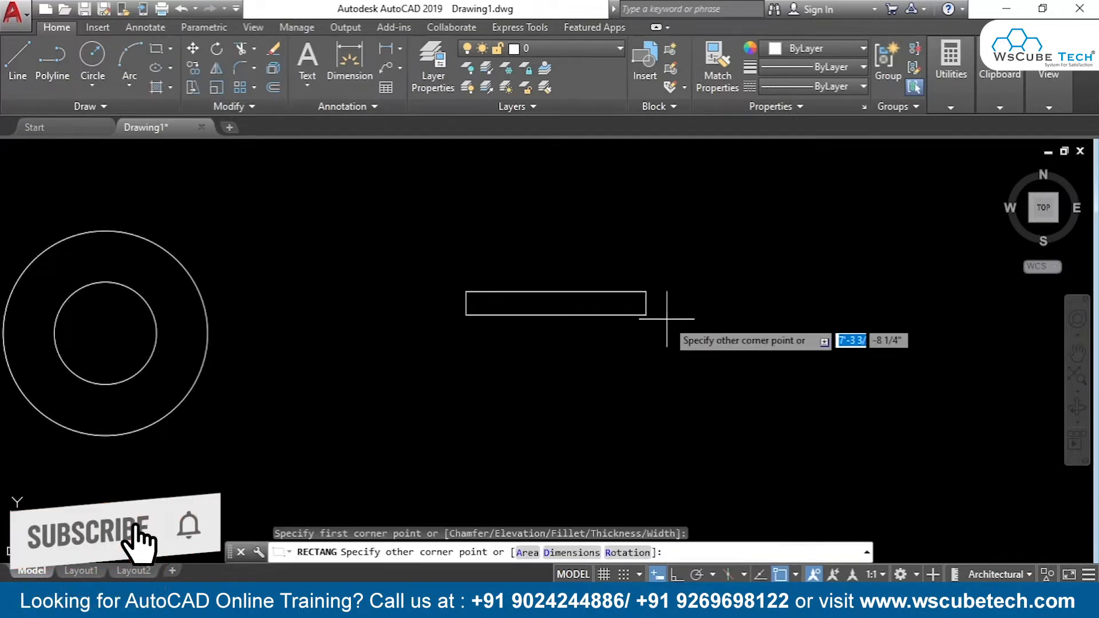
{"action": "left_click", "coordinate": [741, 376]}
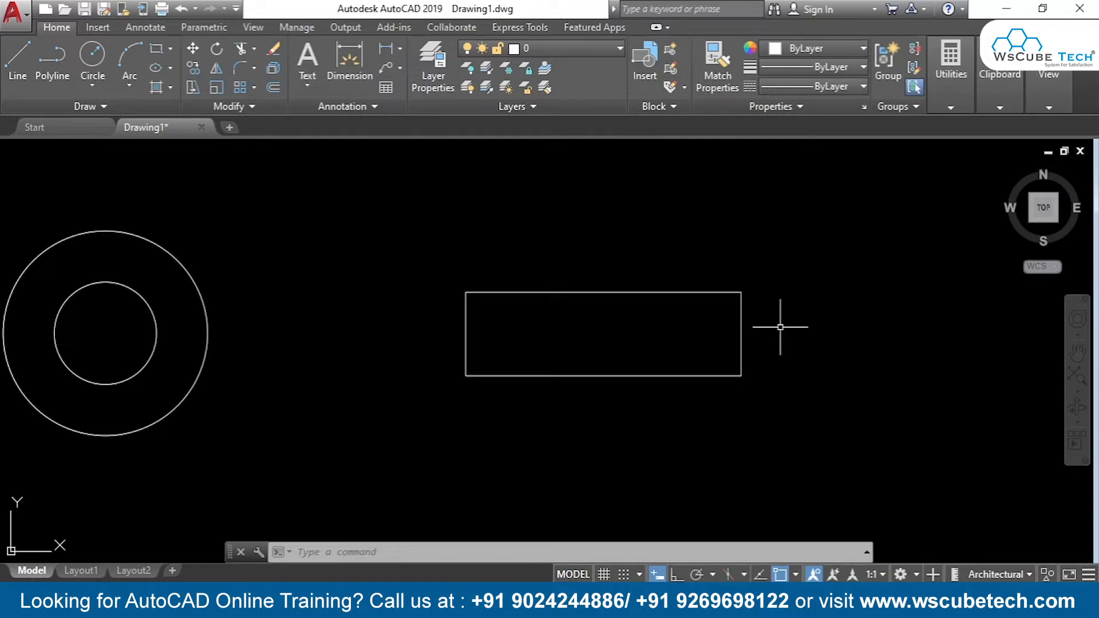
Step: Draw a 2P circle whose diameter is the rectangle's right edge, from its upper right to its lower right corner
{"action": "type", "text": "c"}
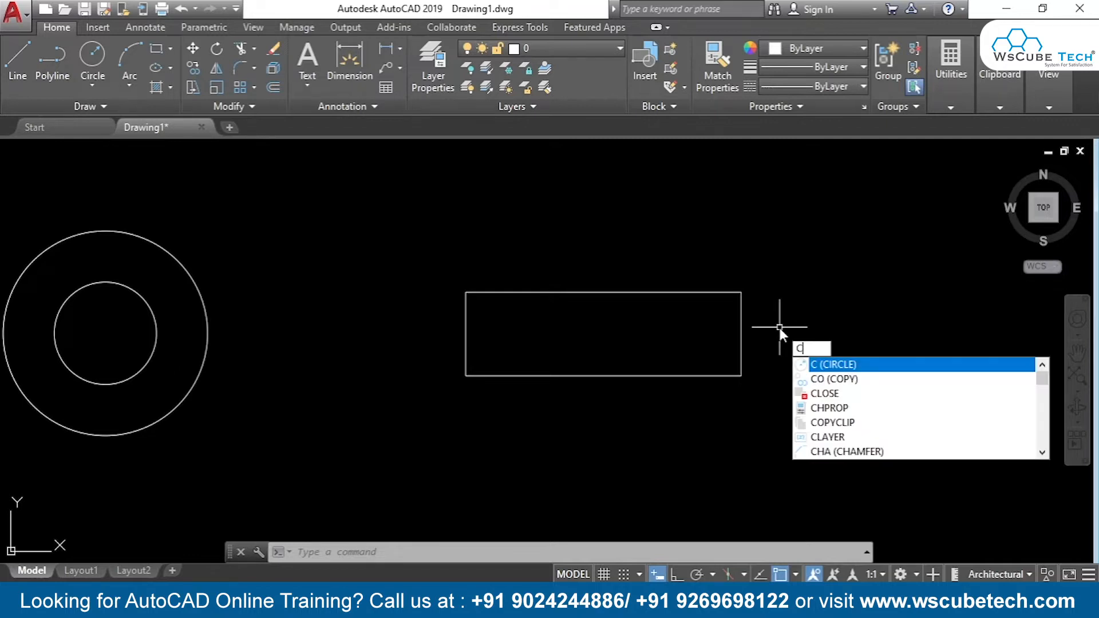
{"action": "key", "text": "Return"}
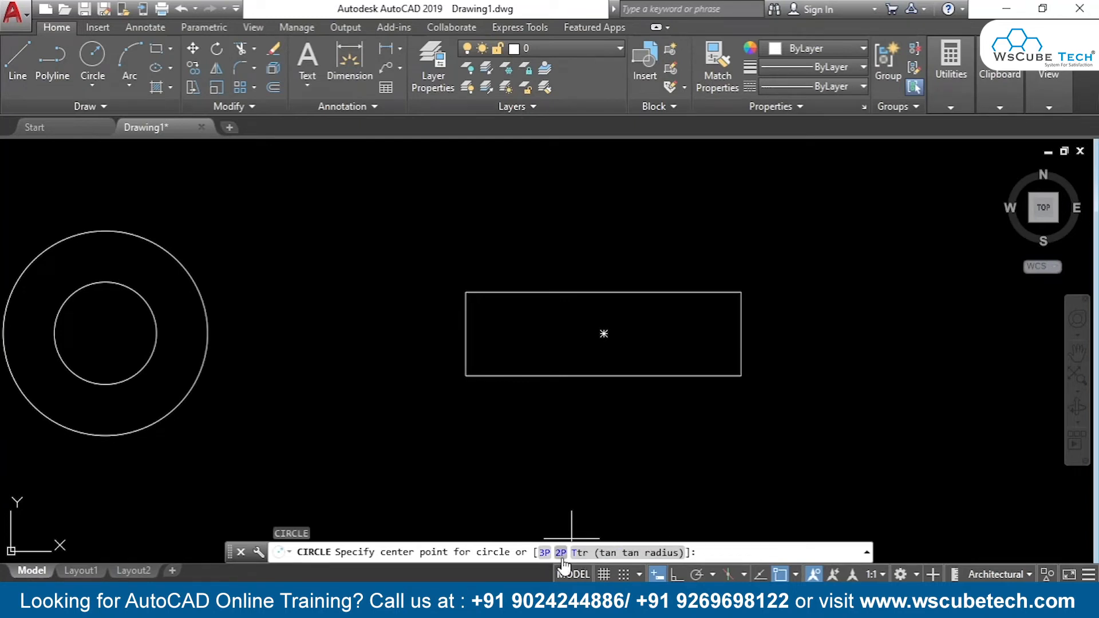
{"action": "left_click", "coordinate": [561, 555]}
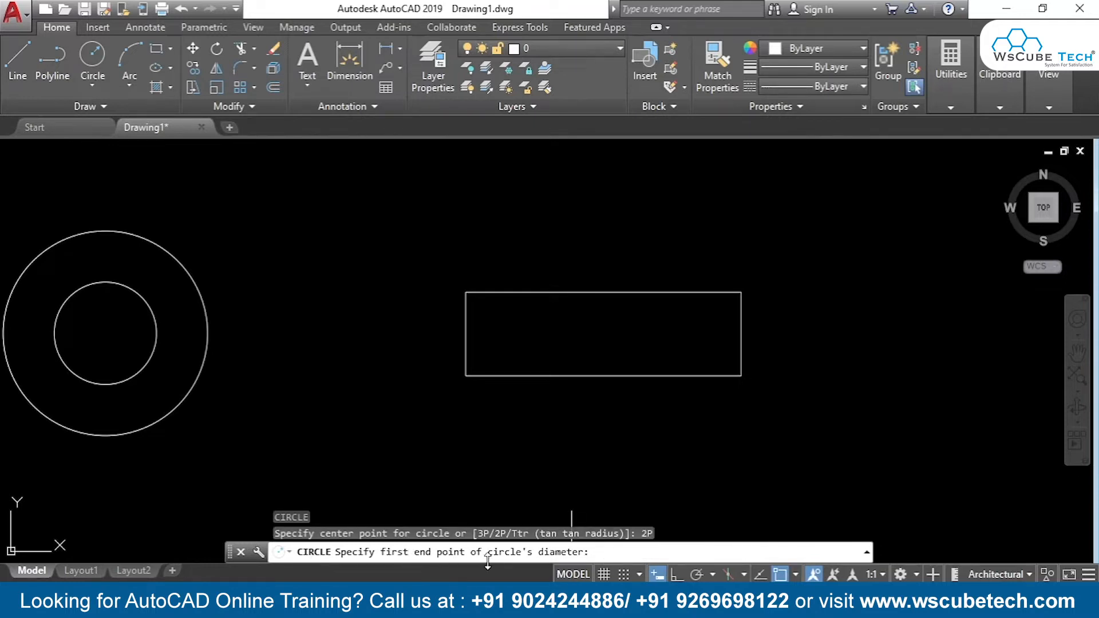
{"action": "left_click", "coordinate": [741, 292]}
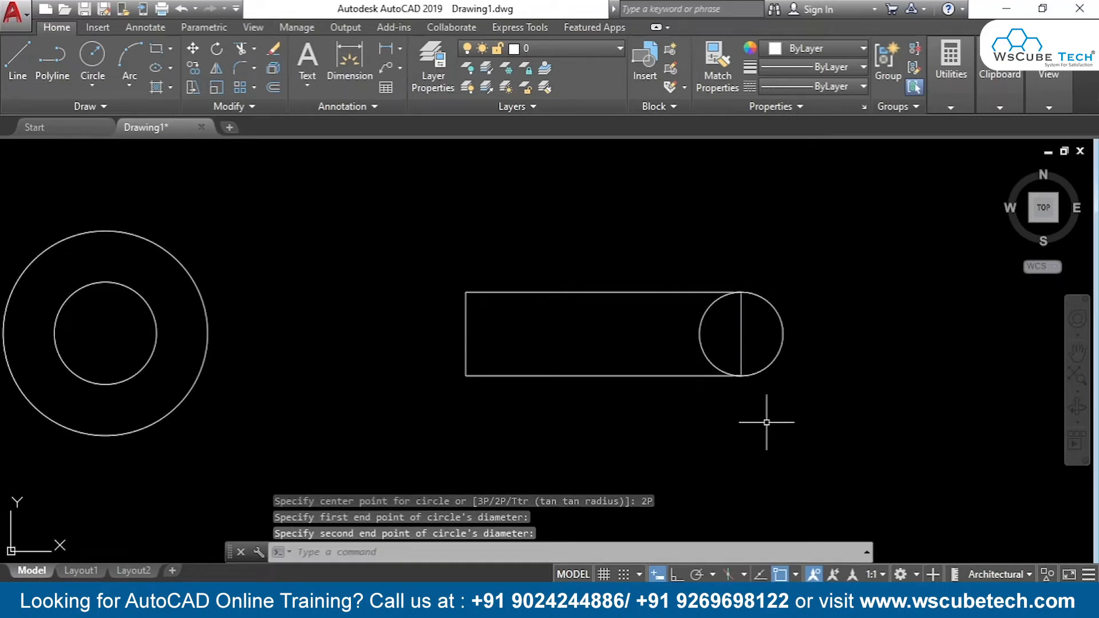
Step: Draw a 2-Point circle across the rectangle's diagonal, from its upper right corner to its lower left corner
{"action": "left_click", "coordinate": [91, 87]}
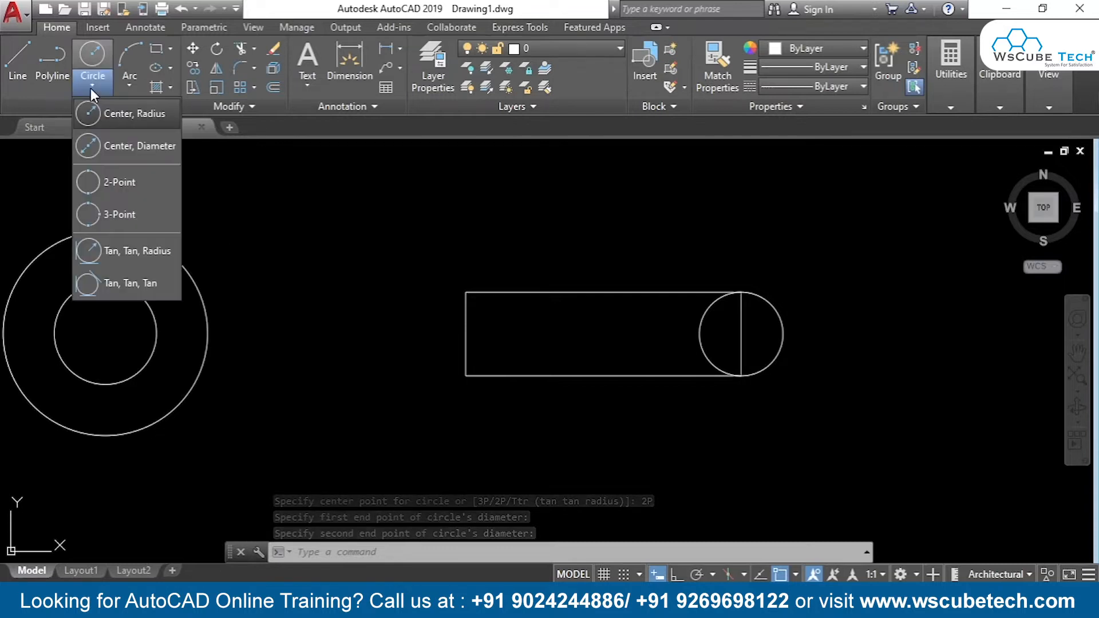
{"action": "left_click", "coordinate": [114, 181]}
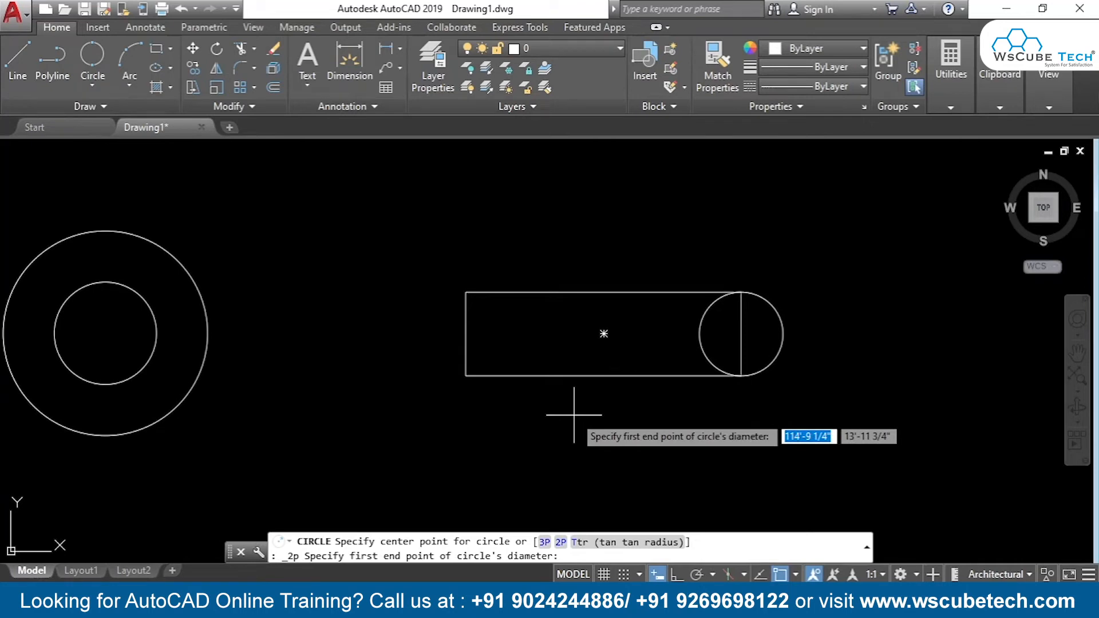
{"action": "left_click", "coordinate": [741, 293]}
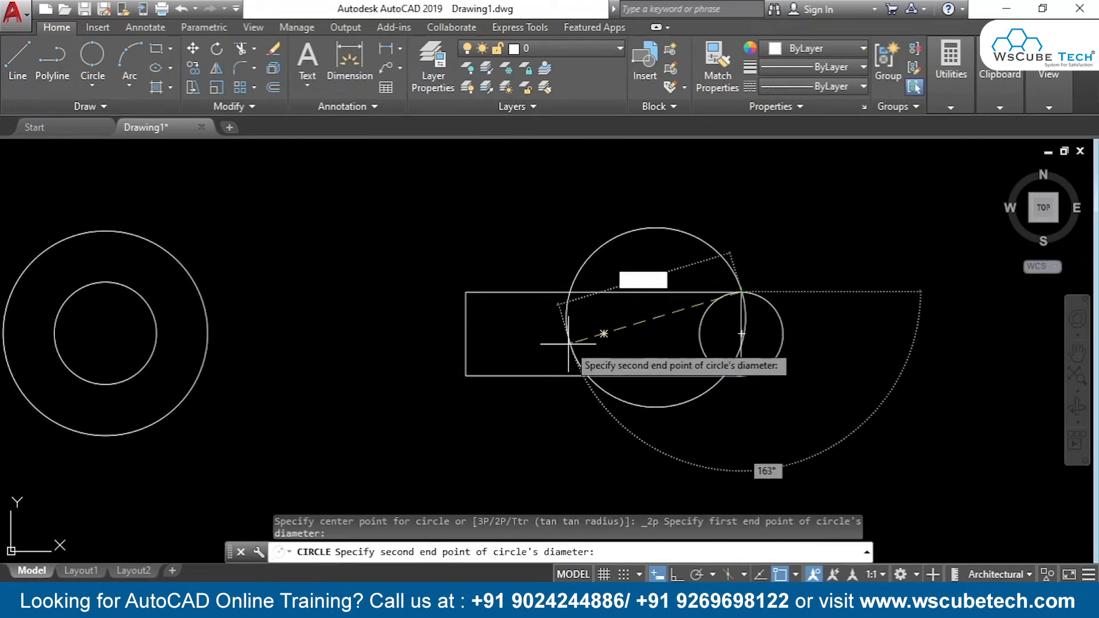
{"action": "left_click", "coordinate": [466, 376]}
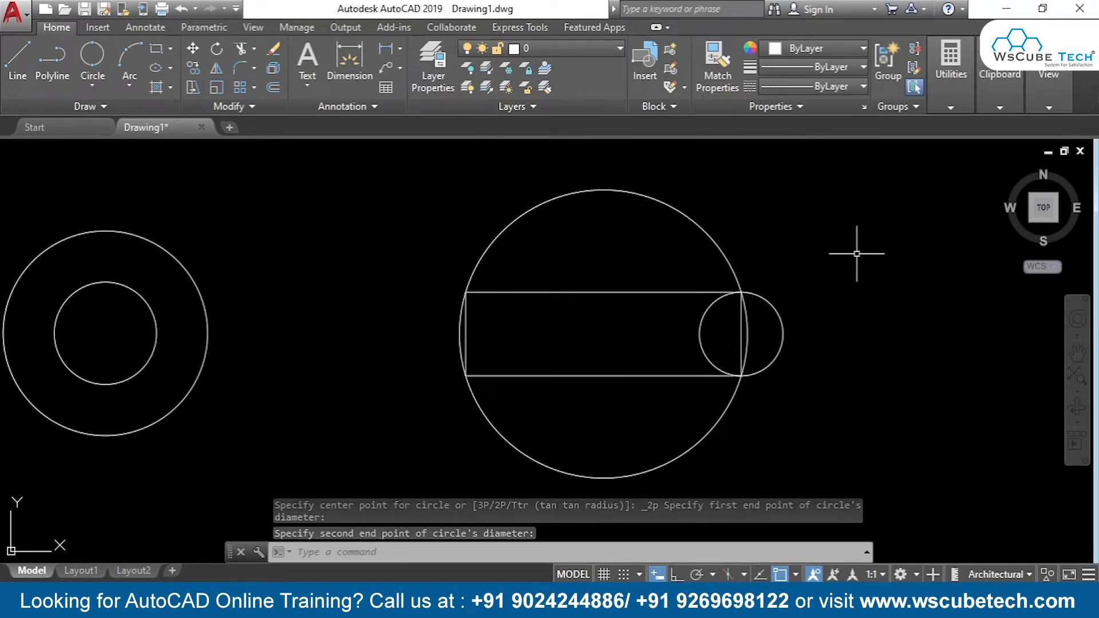
Step: Draw two connected lines with Ortho on, right of the circles: one horizontal about 10'-8" long and one vertical upward from its right end
{"action": "middle_click_drag", "start_coordinate": [857, 254], "coordinate": [499, 250]}
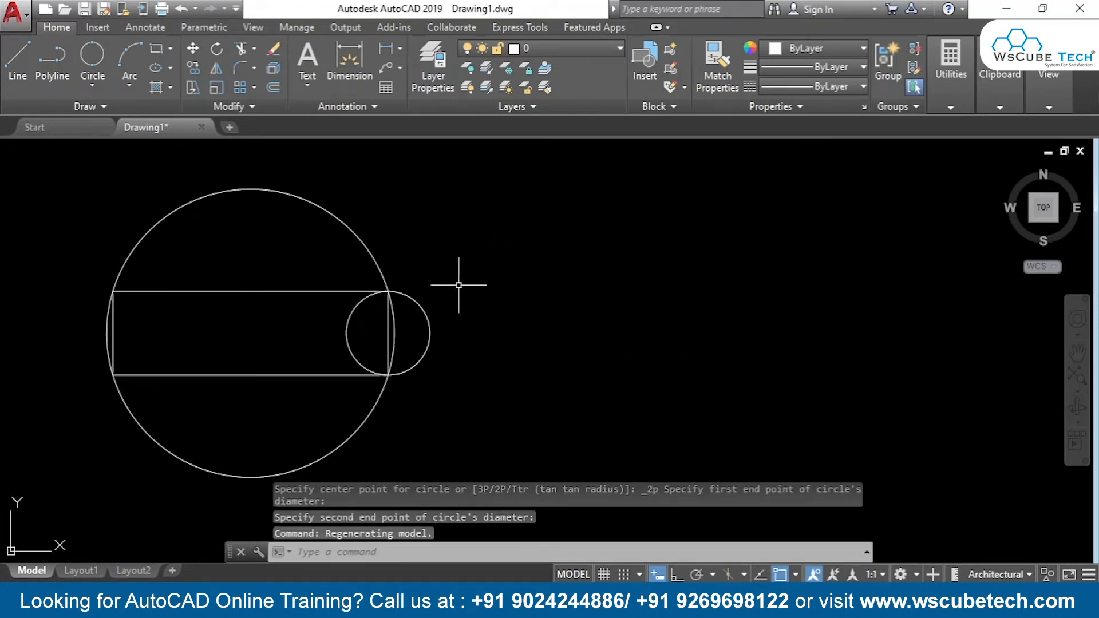
{"action": "left_click", "coordinate": [18, 57]}
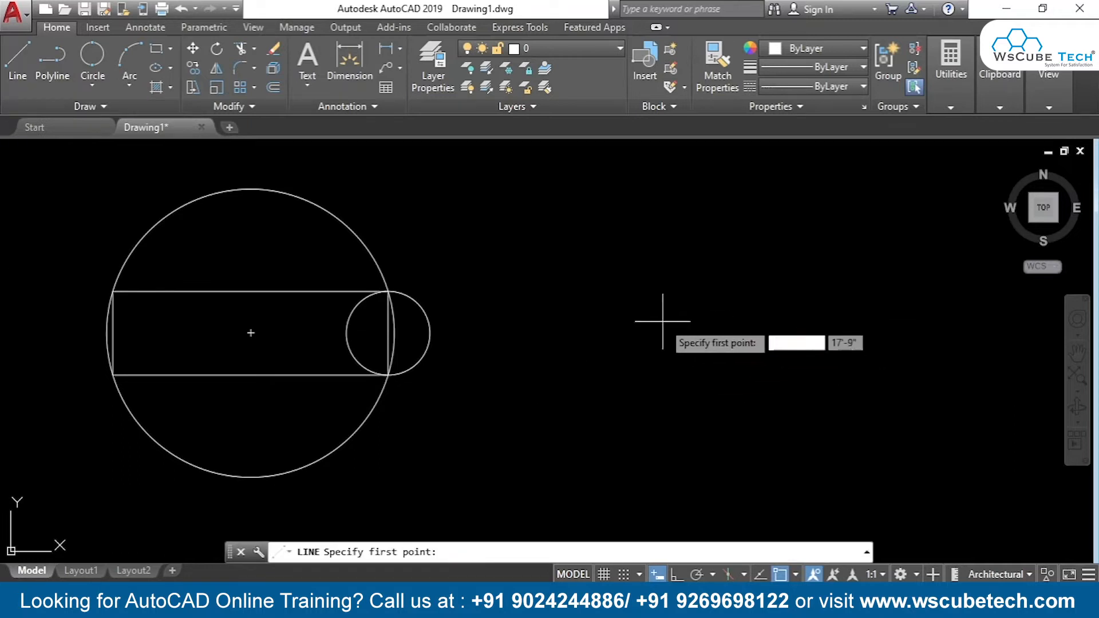
{"action": "left_click", "coordinate": [618, 316]}
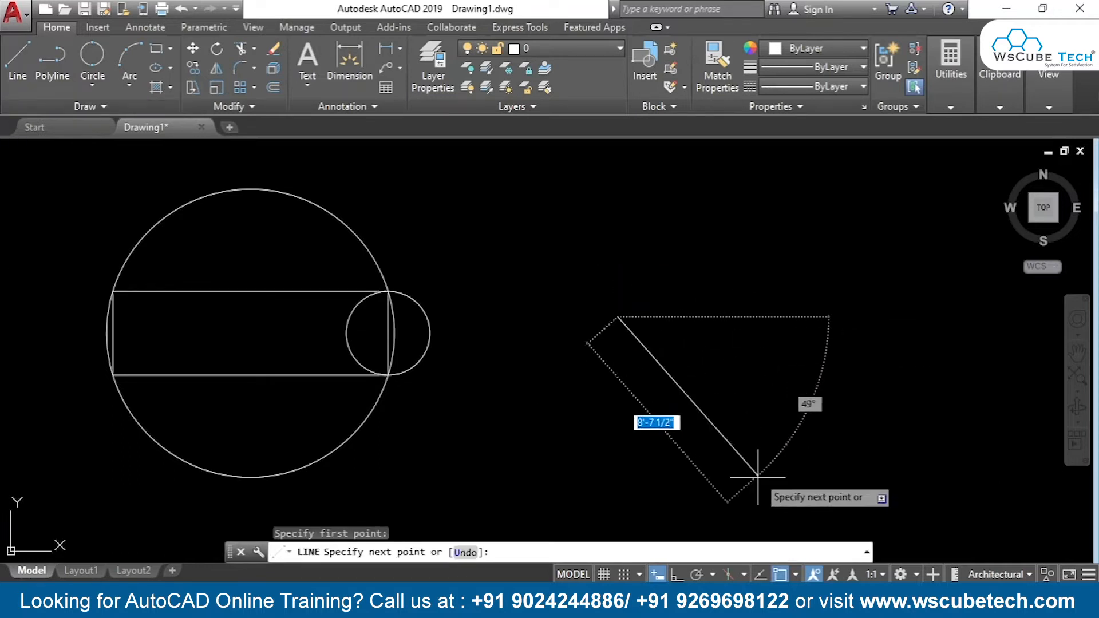
{"action": "key", "text": "F8"}
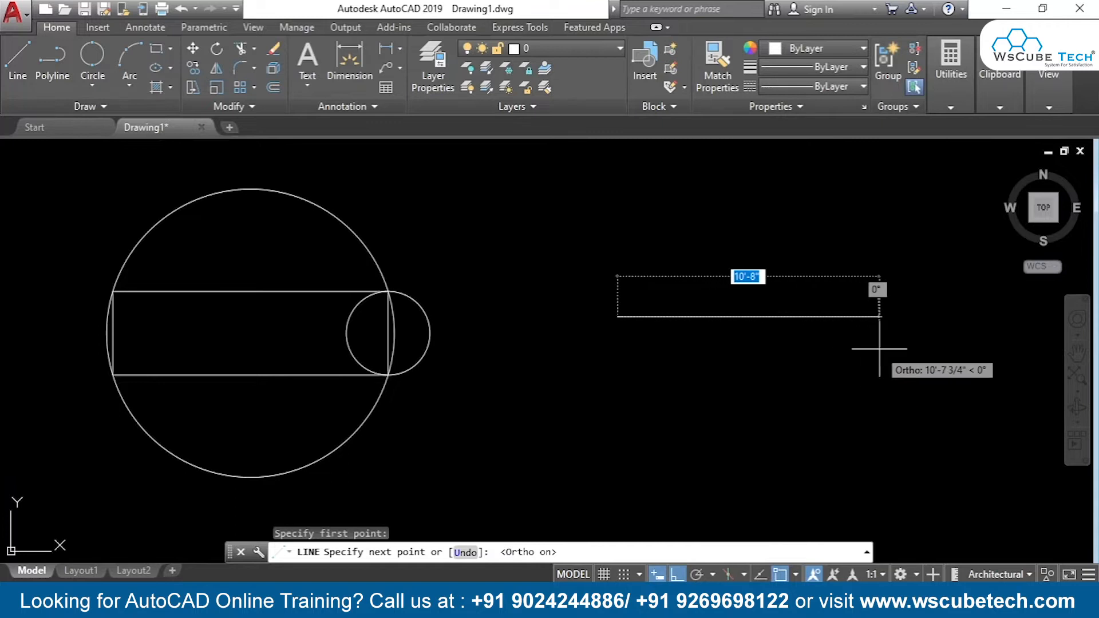
{"action": "middle_click_drag", "start_coordinate": [860, 229], "coordinate": [862, 297]}
{"action": "left_click", "coordinate": [880, 178]}
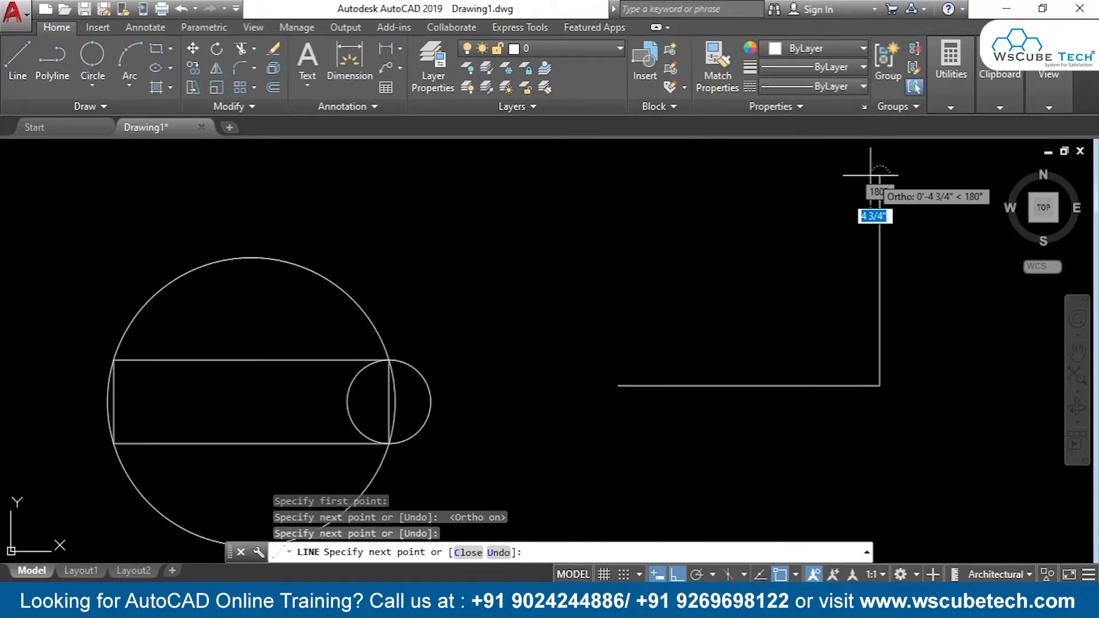
{"action": "key", "text": "Return"}
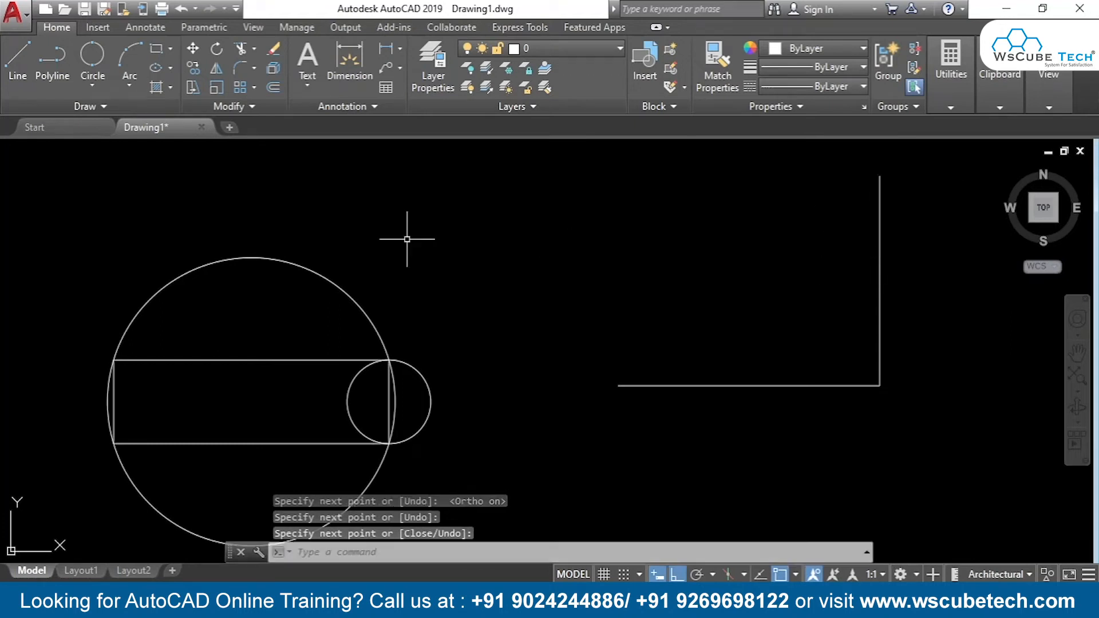
Step: Draw a 2-Point circle using the left and right endpoints of the horizontal line as its diameter
{"action": "left_click", "coordinate": [83, 63]}
{"action": "left_click", "coordinate": [88, 81]}
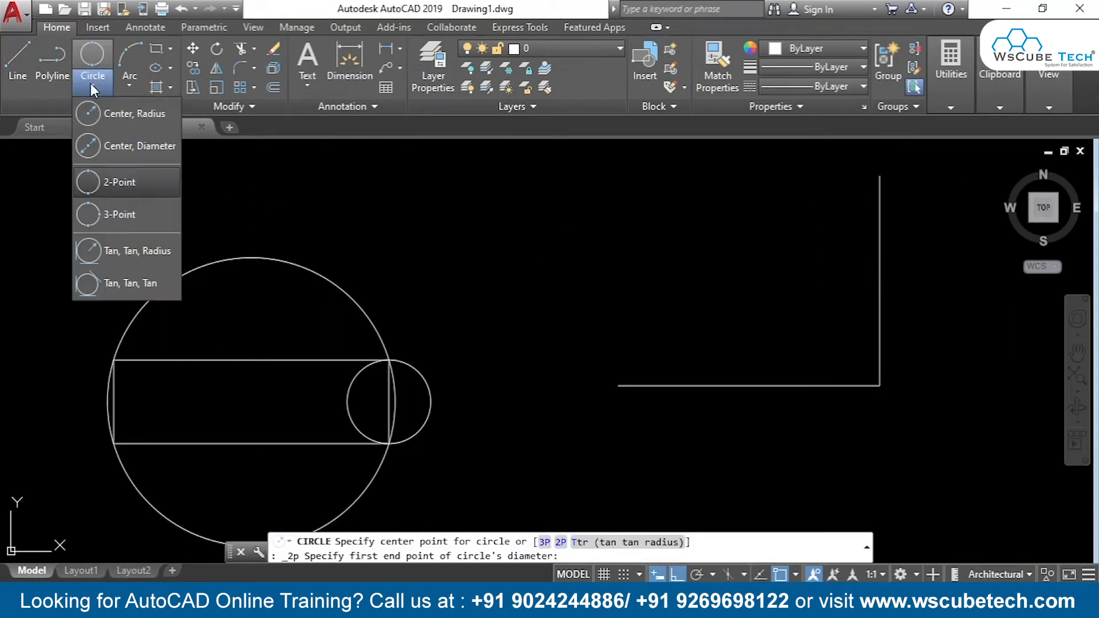
{"action": "left_click", "coordinate": [120, 182]}
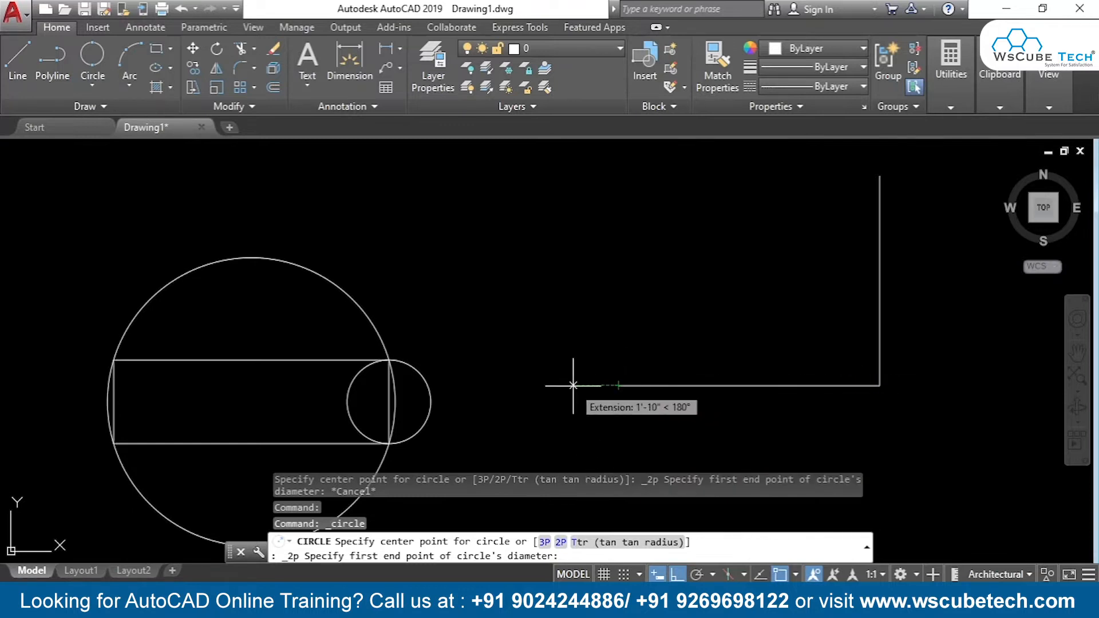
{"action": "left_click", "coordinate": [619, 386]}
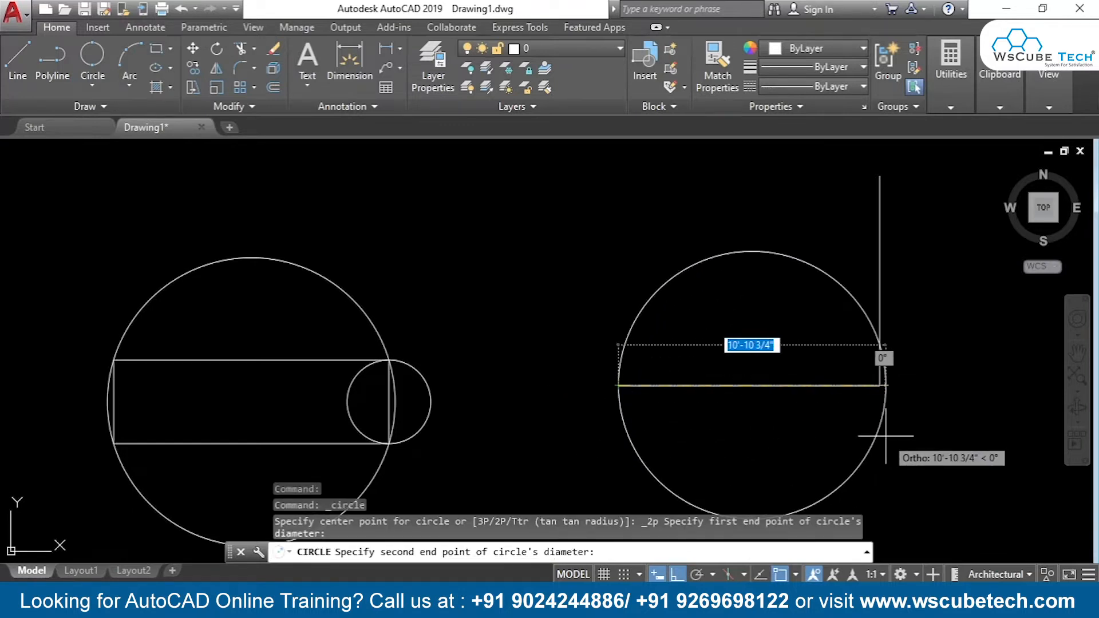
{"action": "left_click", "coordinate": [879, 385]}
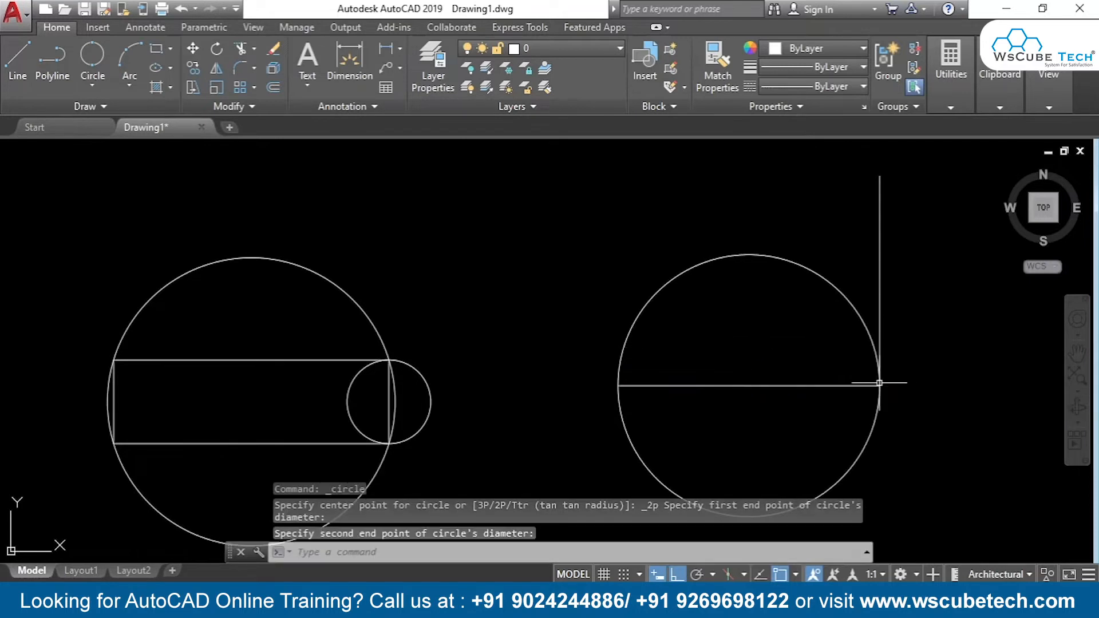
{"action": "key", "text": "Return"}
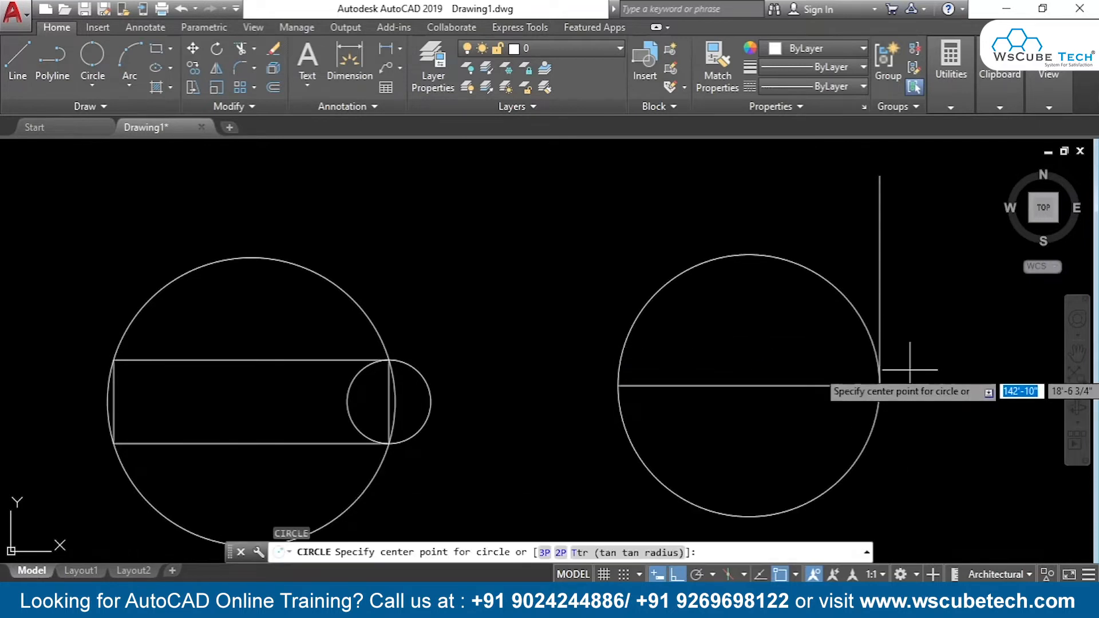
{"action": "middle_click_drag", "start_coordinate": [927, 363], "coordinate": [848, 358]}
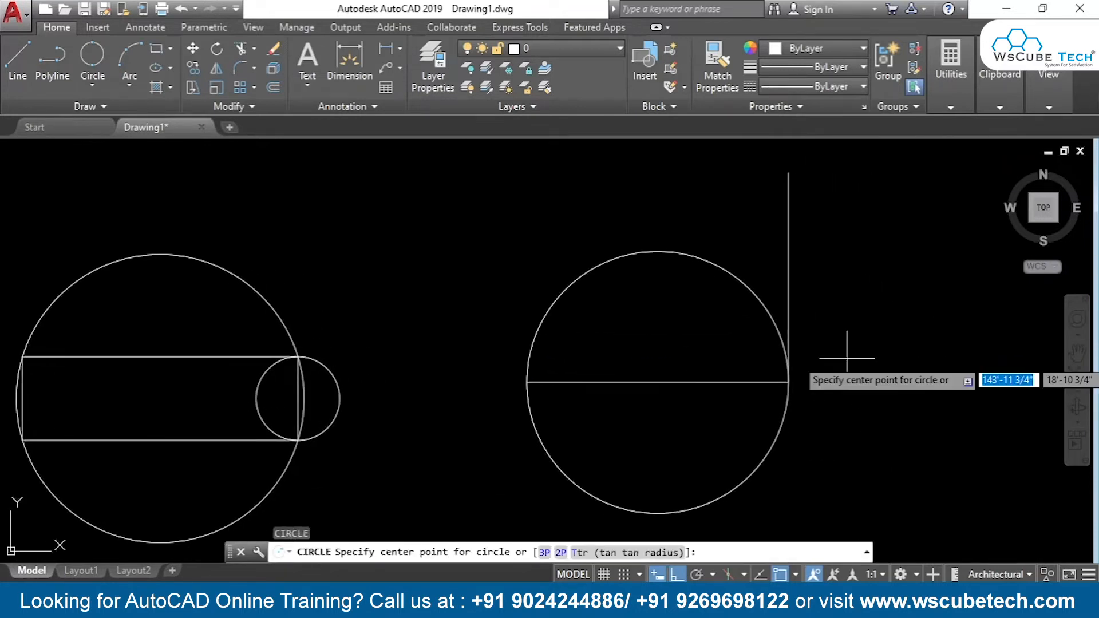
{"action": "left_click", "coordinate": [561, 553]}
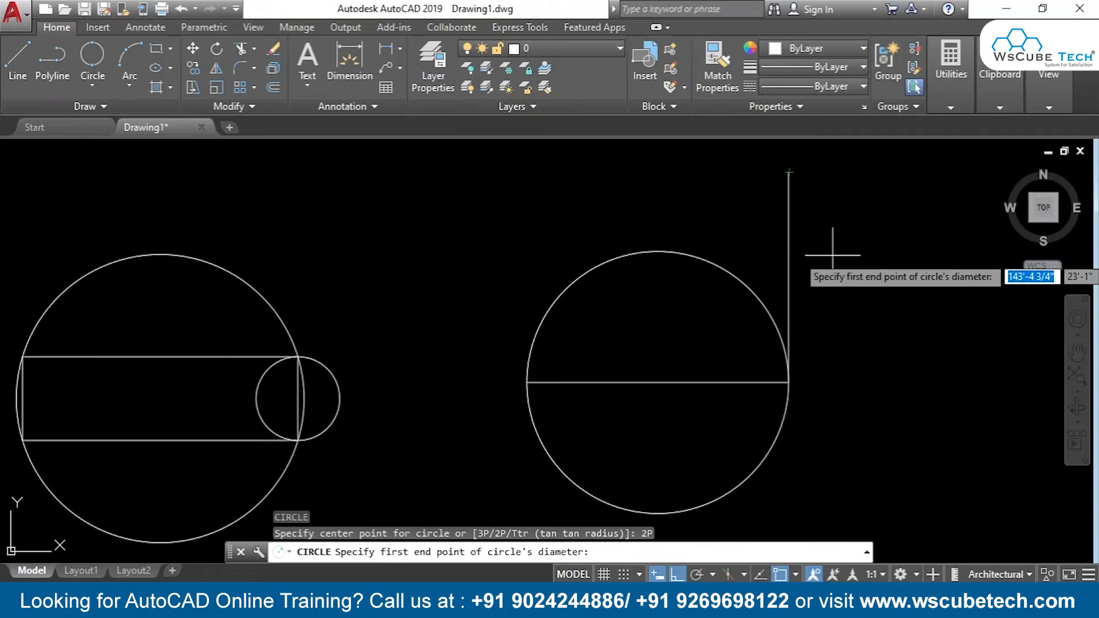
{"action": "key", "text": "Escape"}
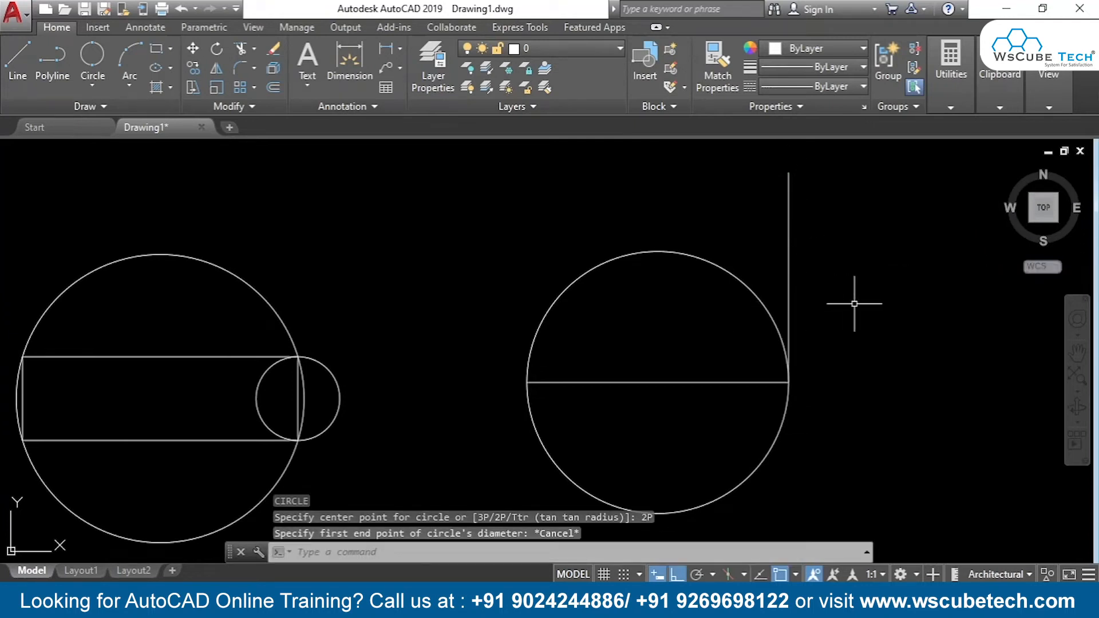
Step: Draw a 2-Point circle using the upper and lower endpoints of the vertical line as its diameter
{"action": "mouse_move", "coordinate": [862, 291]}
{"action": "middle_mouse_down"}
{"action": "mouse_move", "coordinate": [763, 243]}
{"action": "mouse_move", "coordinate": [692, 281]}
{"action": "middle_mouse_up"}
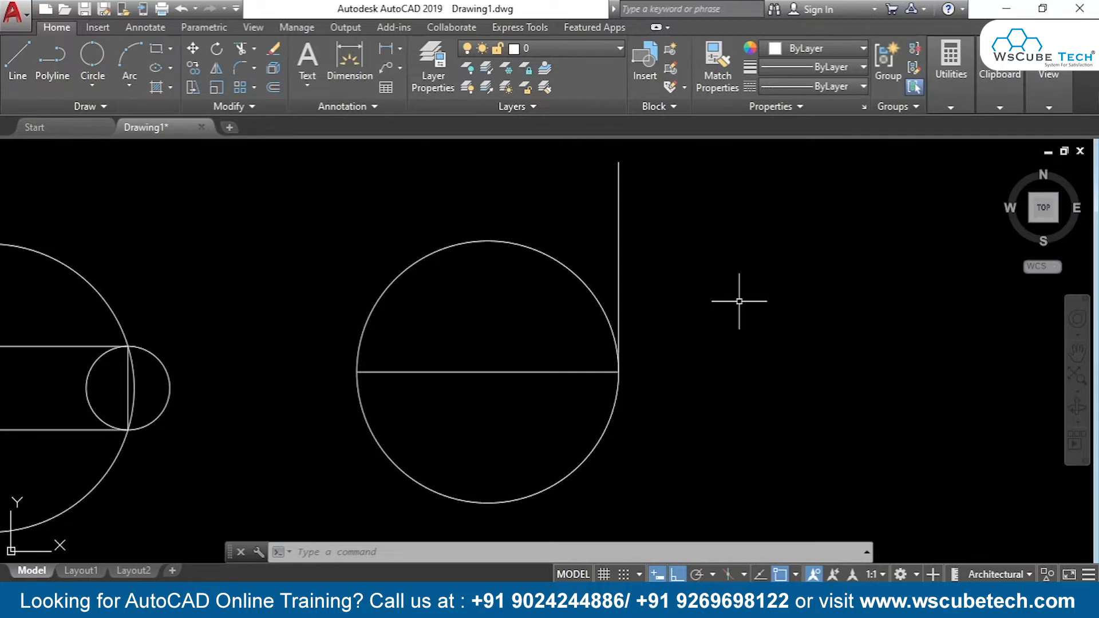
{"action": "type", "text": "c"}
{"action": "key", "text": "Return"}
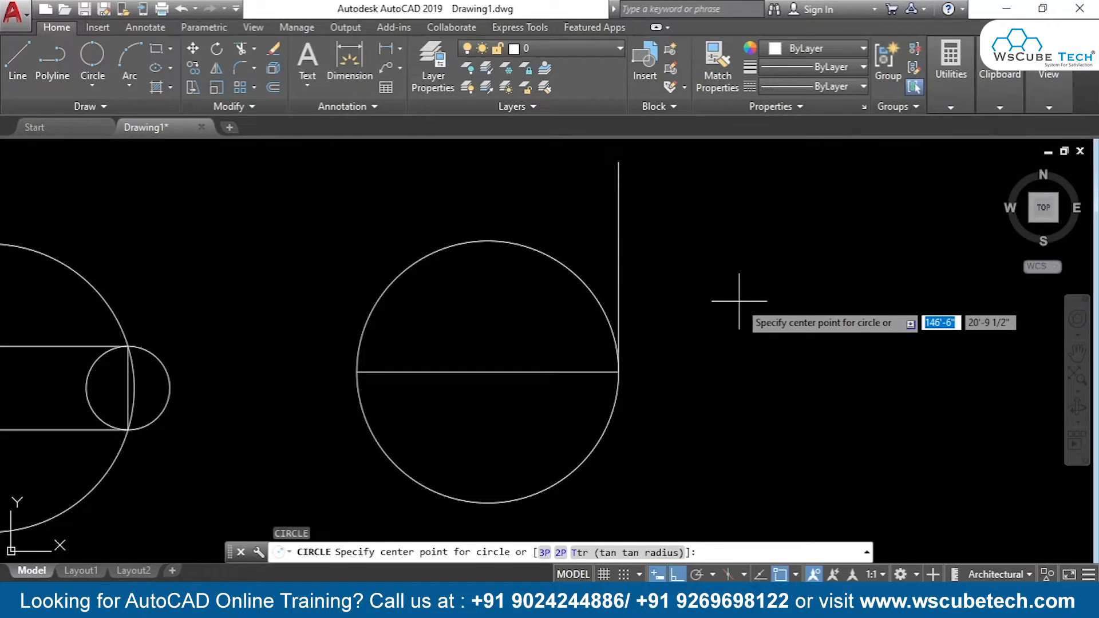
{"action": "type", "text": "2po"}
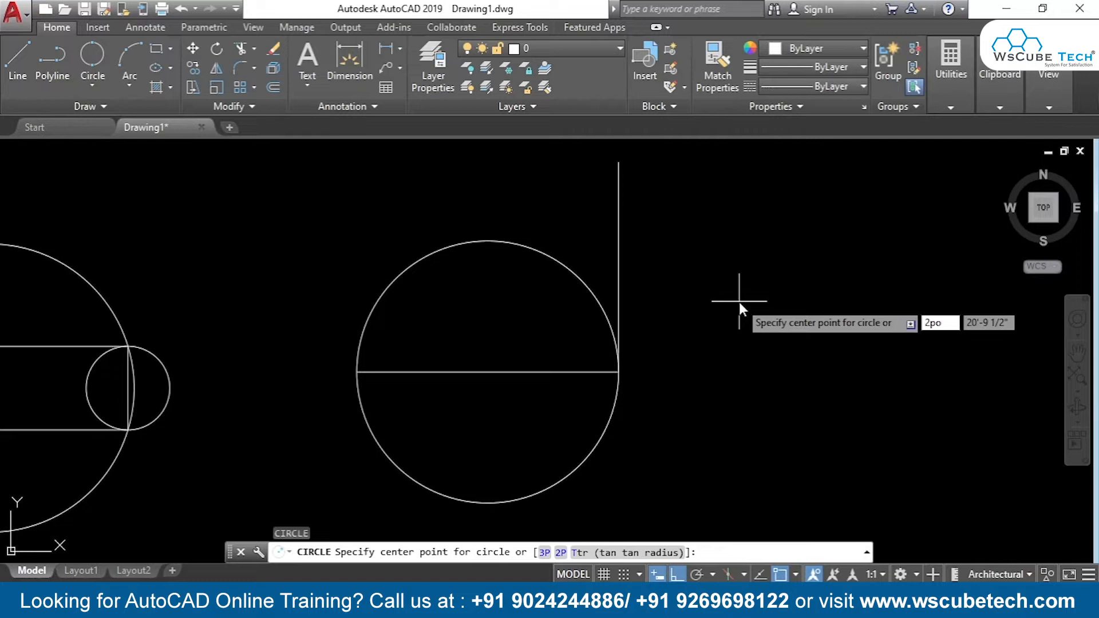
{"action": "key", "text": "BackSpace"}
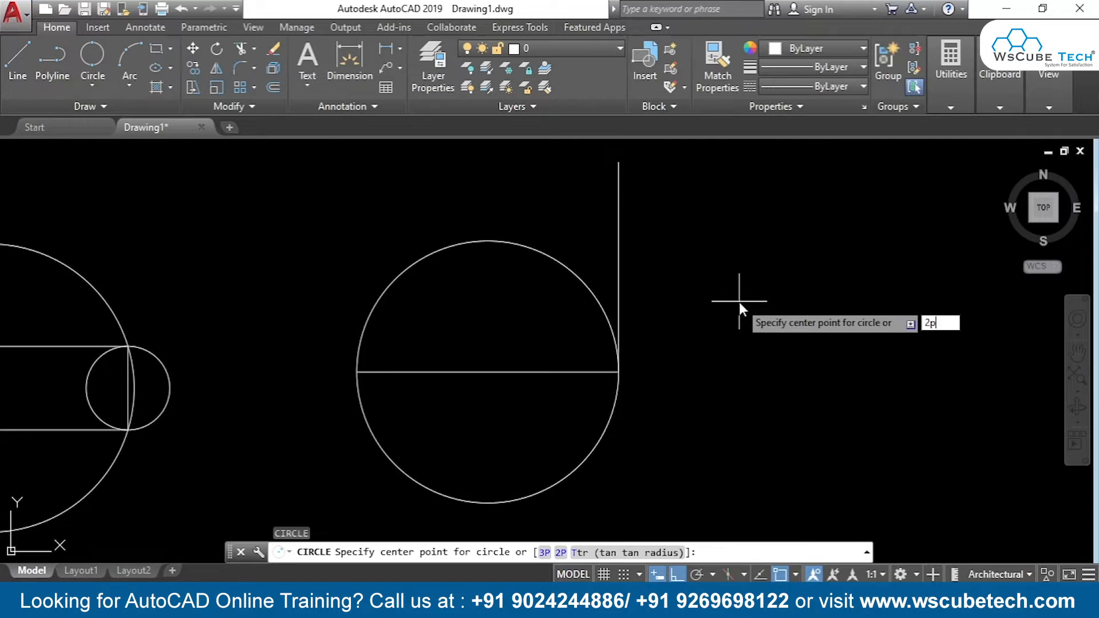
{"action": "key", "text": "Return"}
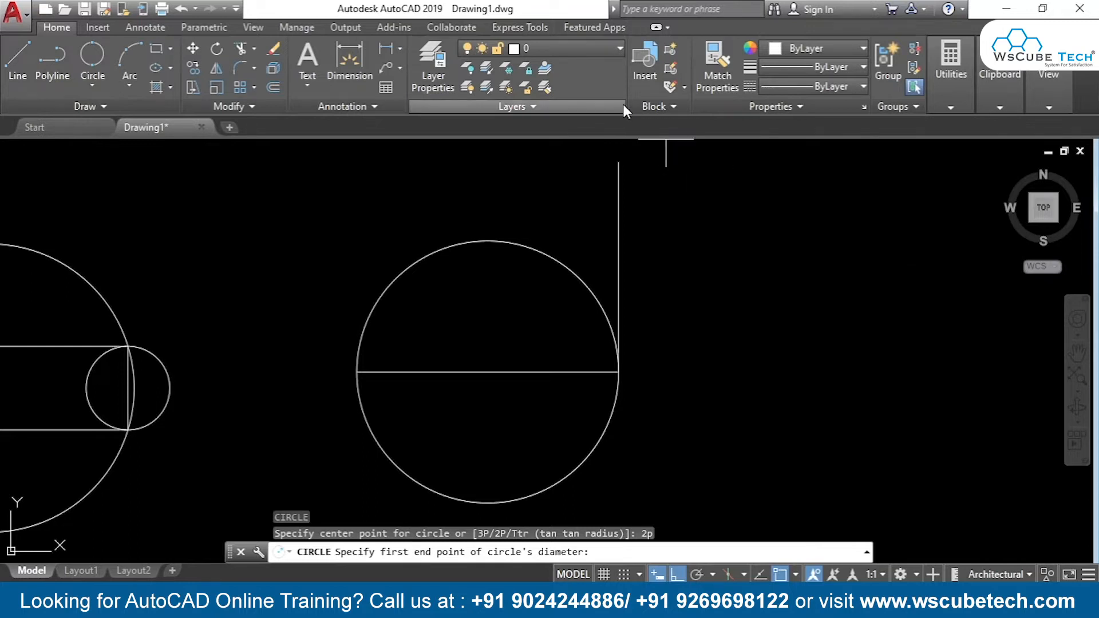
{"action": "left_click", "coordinate": [619, 162]}
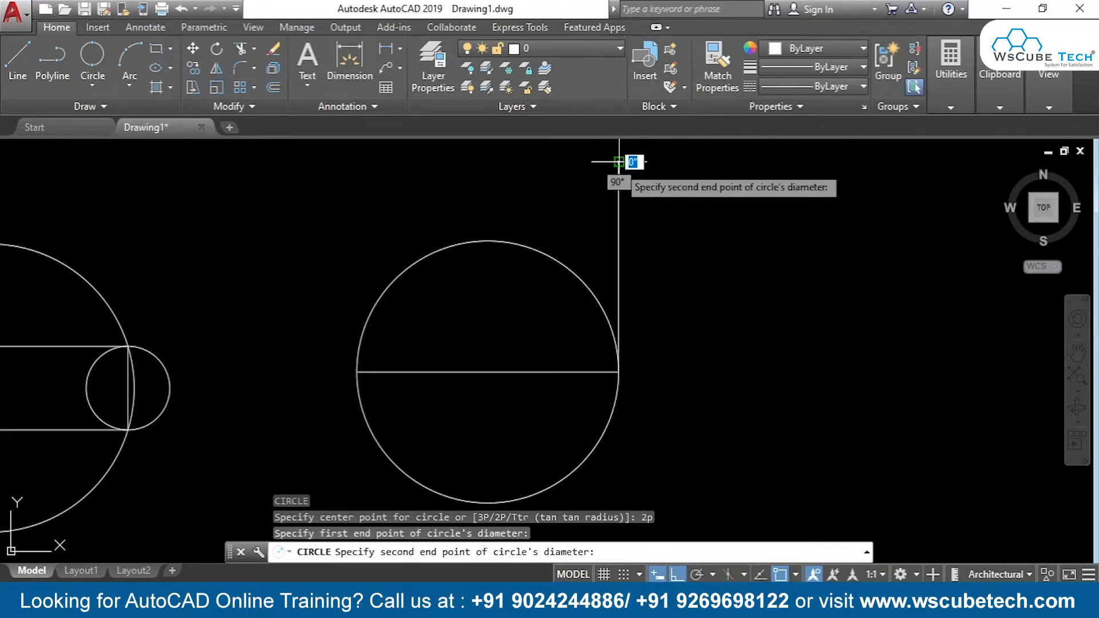
{"action": "left_click", "coordinate": [619, 372]}
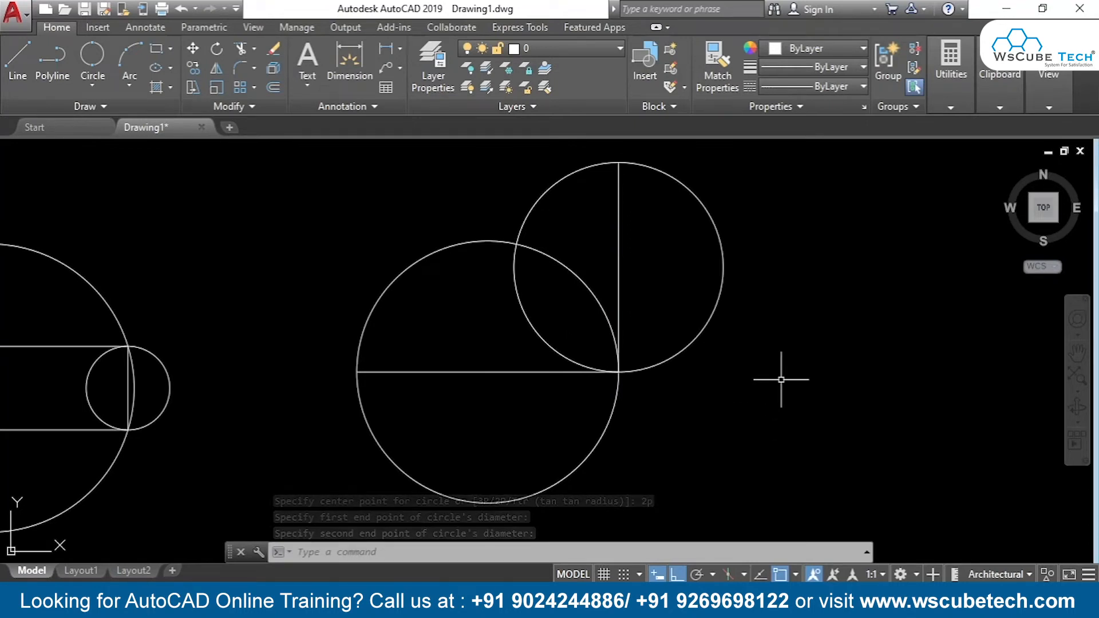
Step: Draw a 2-Point circle from the vertical line's upper endpoint to the horizontal line's left endpoint
{"action": "key", "text": "Return"}
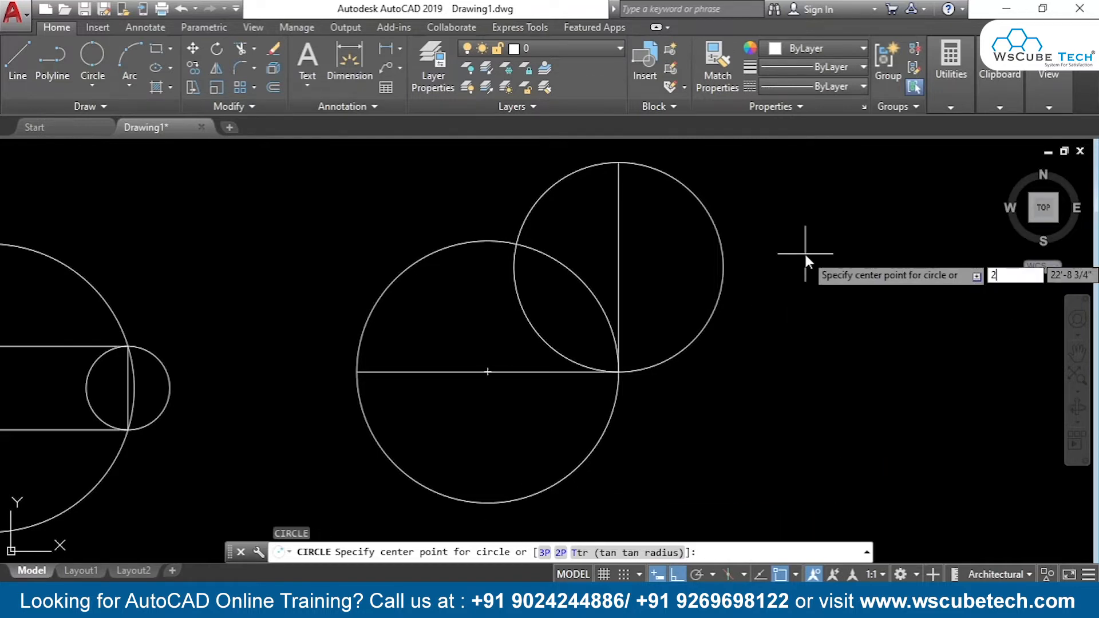
{"action": "type", "text": "2p"}
{"action": "key", "text": "Return"}
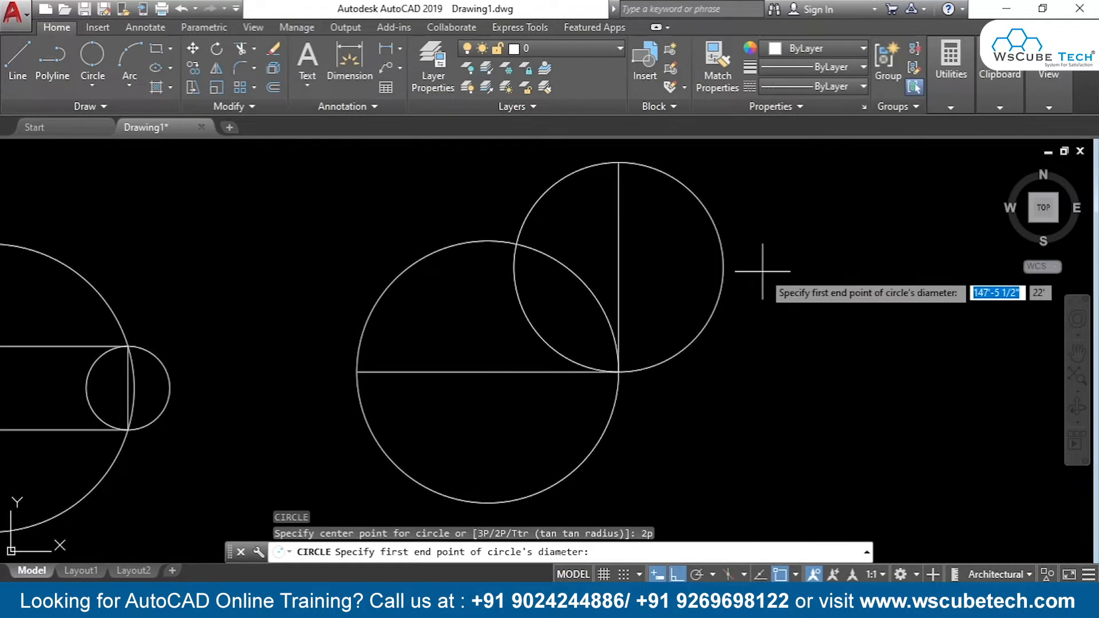
{"action": "left_click", "coordinate": [618, 162]}
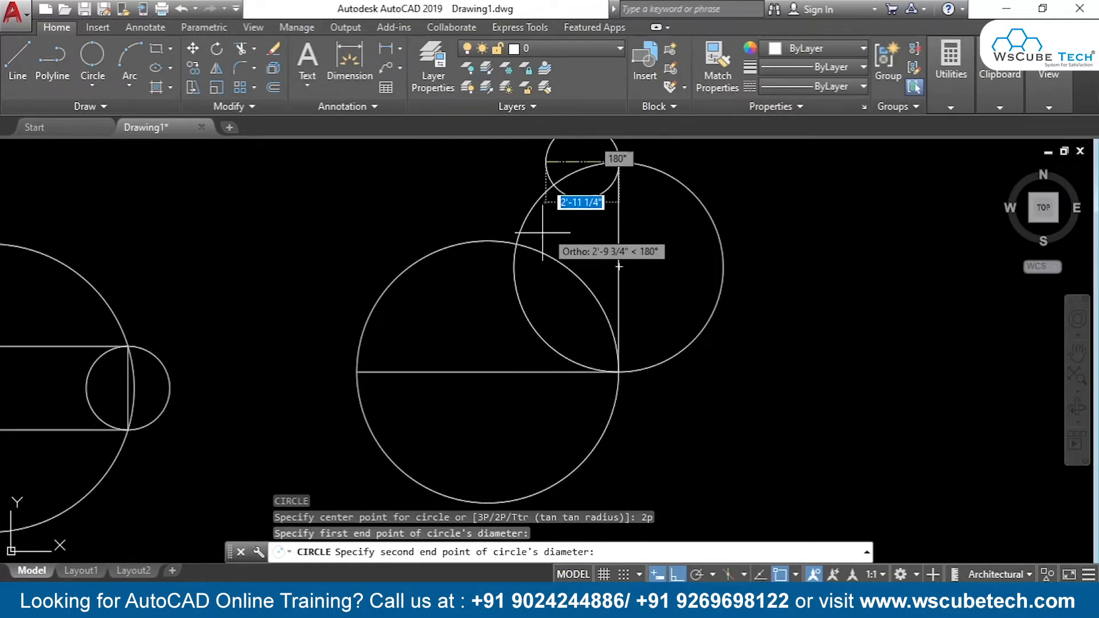
{"action": "left_click", "coordinate": [357, 372]}
{"action": "scroll", "coordinate": [804, 374], "scroll_direction": "down", "scroll_amount": 2}
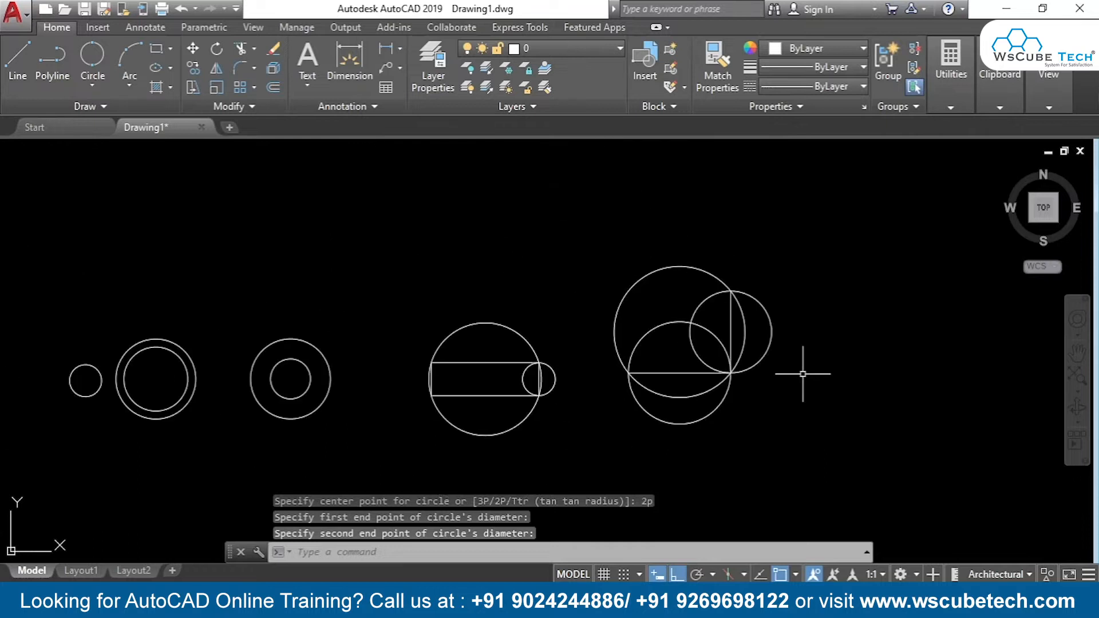
{"action": "scroll", "coordinate": [803, 373], "scroll_direction": "up", "scroll_amount": 2}
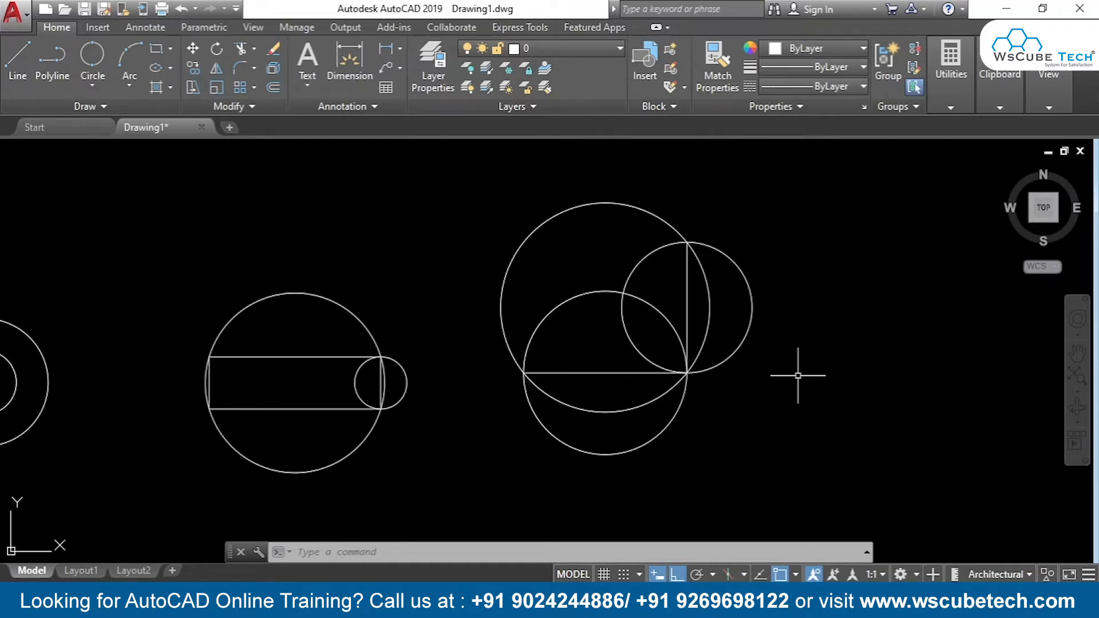
Step: Switch to the PowerPoint slide show, advance to the 3-Point circle slide, and return to AutoCAD
{"action": "key", "text": "alt+Tab"}
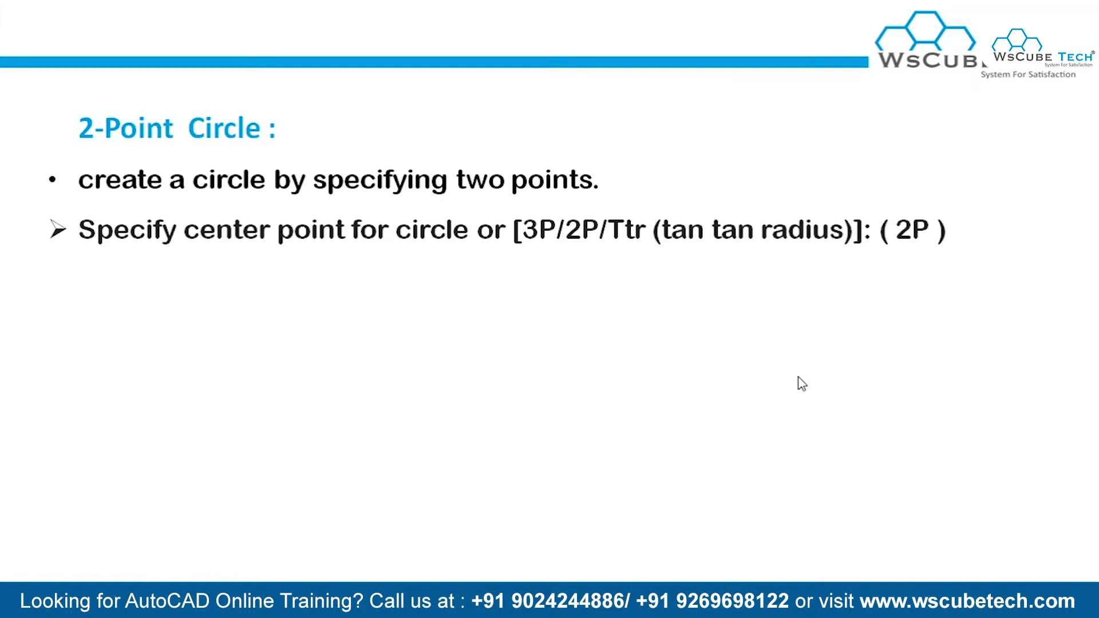
{"action": "key", "text": "Right"}
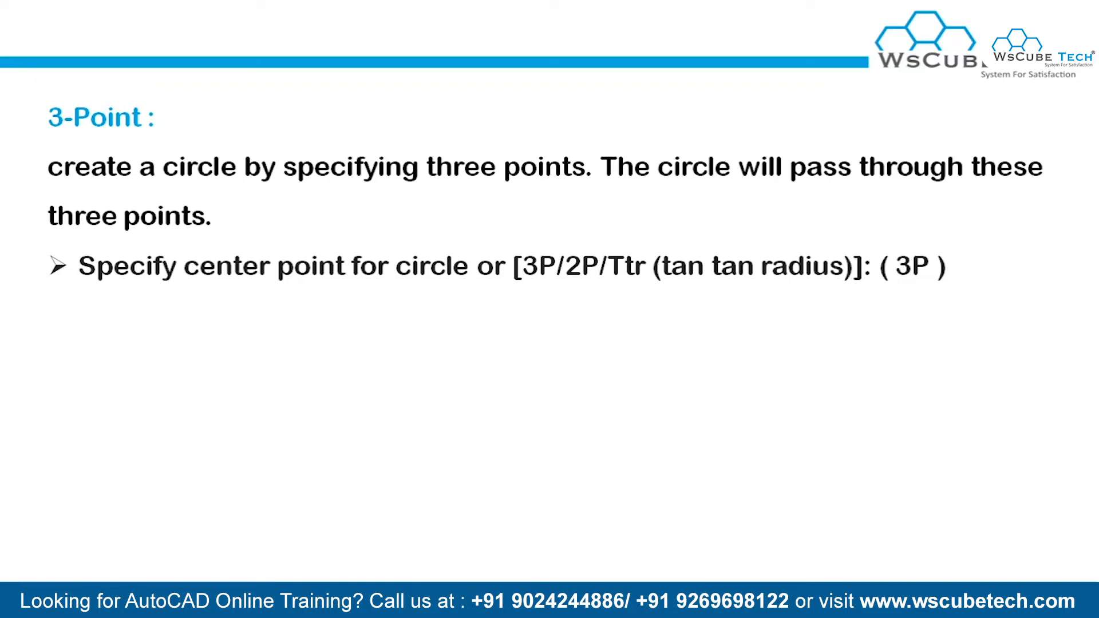
{"action": "key", "text": "alt+Tab"}
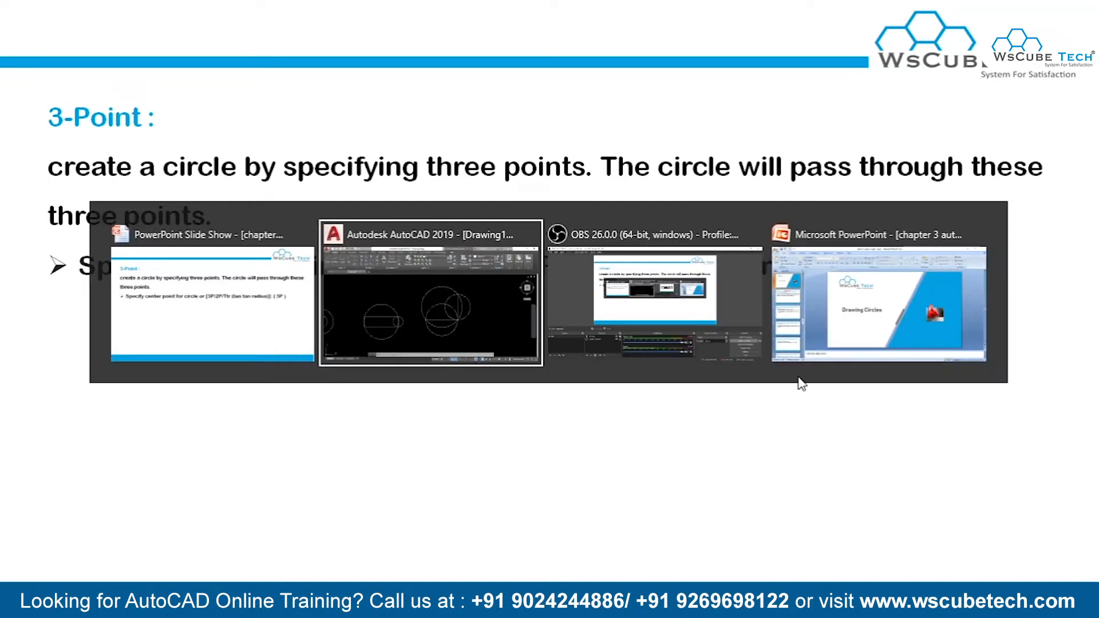
Step: Draw a wide rectangle in the empty area right of the line-and-circle group
{"action": "mouse_move", "coordinate": [829, 363]}
{"action": "middle_mouse_down"}
{"action": "mouse_move", "coordinate": [817, 372]}
{"action": "mouse_move", "coordinate": [312, 380]}
{"action": "middle_mouse_up"}
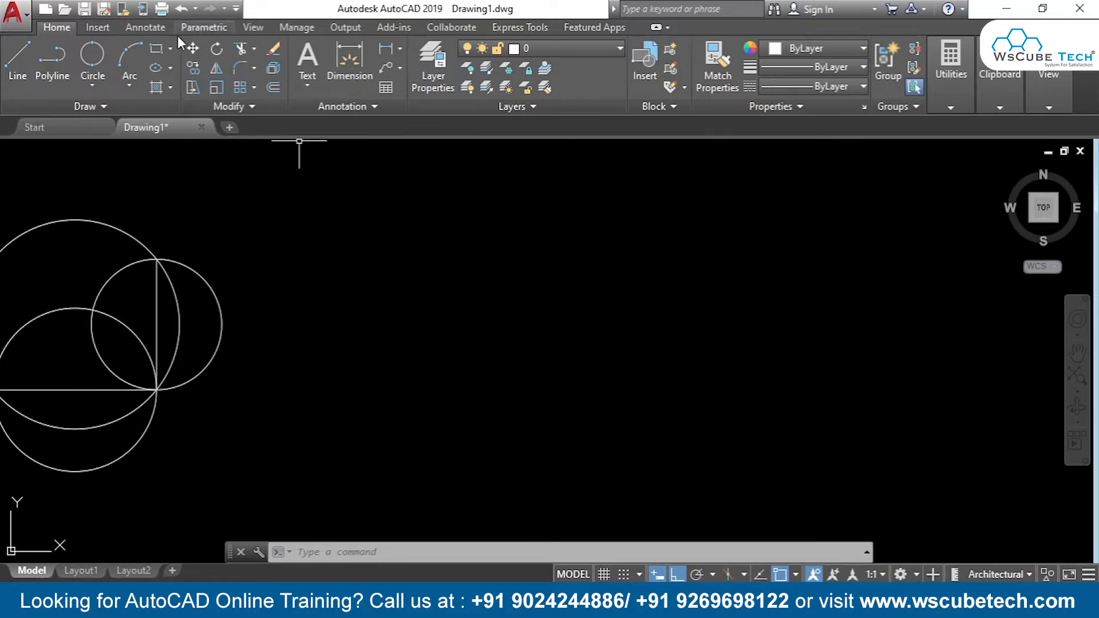
{"action": "type", "text": "rec"}
{"action": "key", "text": "Return"}
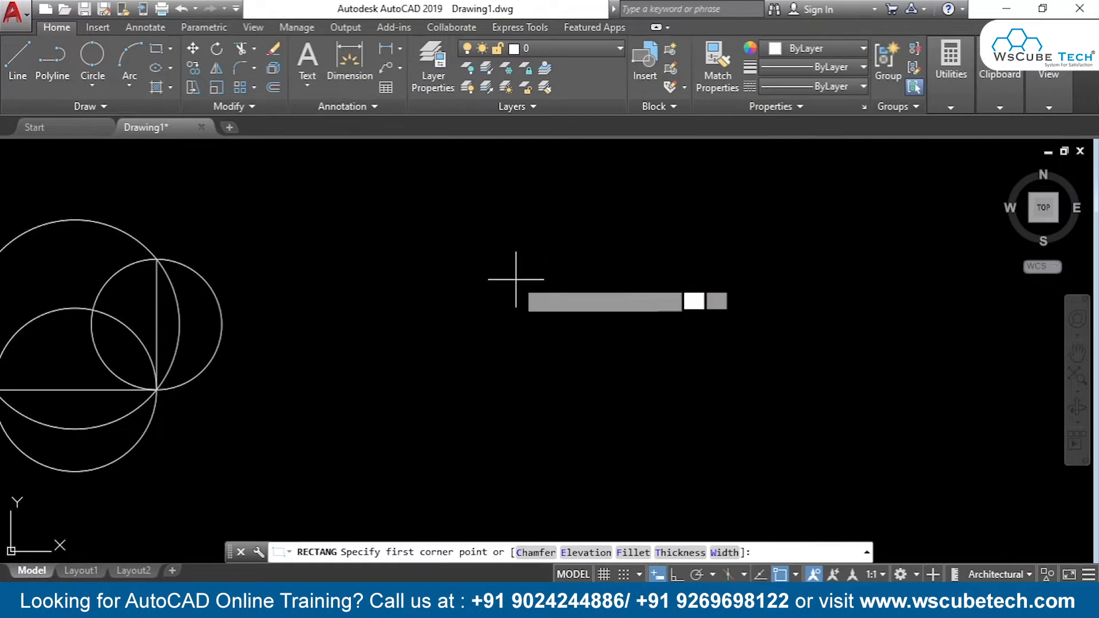
{"action": "left_click", "coordinate": [516, 280]}
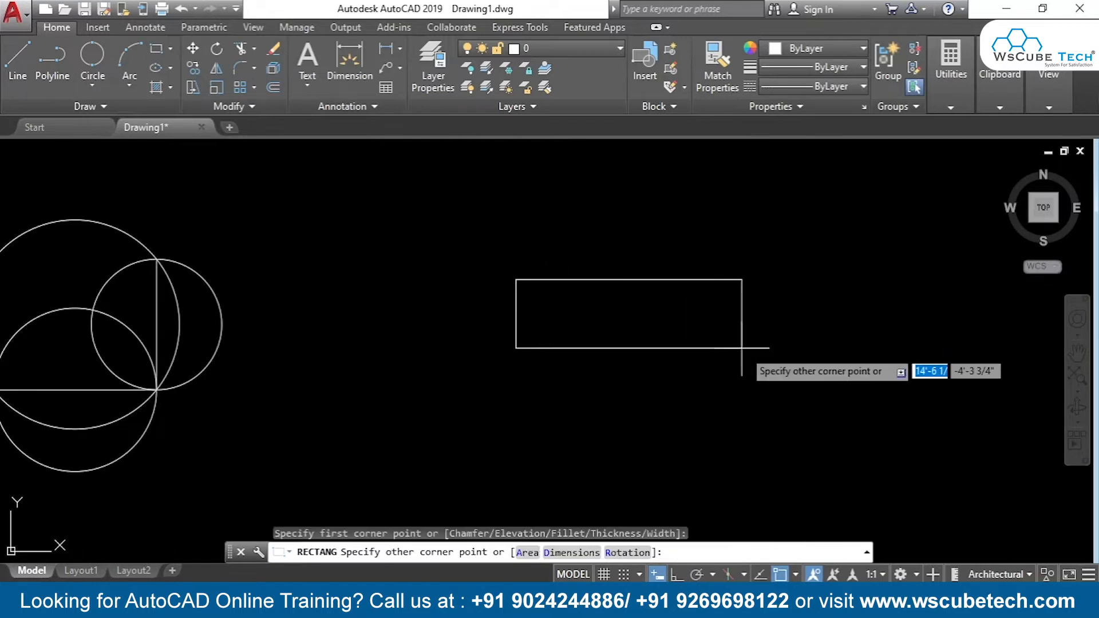
{"action": "left_click", "coordinate": [813, 427]}
{"action": "mouse_move", "coordinate": [864, 387]}
{"action": "middle_mouse_down"}
{"action": "mouse_move", "coordinate": [836, 326]}
{"action": "mouse_move", "coordinate": [822, 333]}
{"action": "middle_mouse_up"}
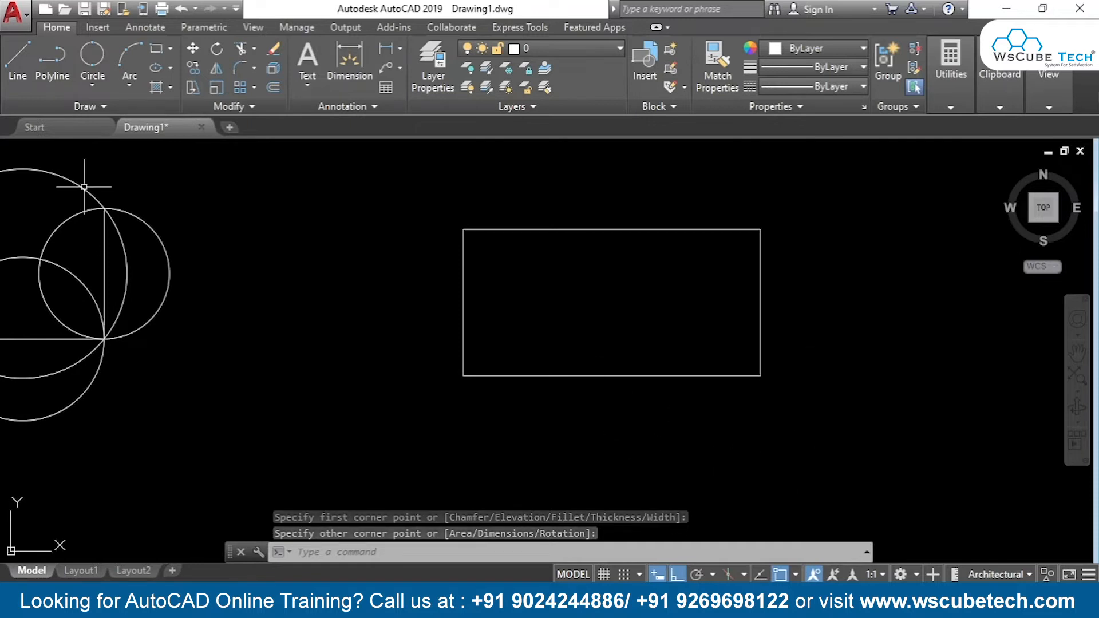
Step: Draw a 3-Point circle through the new rectangle's upper right, lower right and lower left corners
{"action": "left_click", "coordinate": [93, 88]}
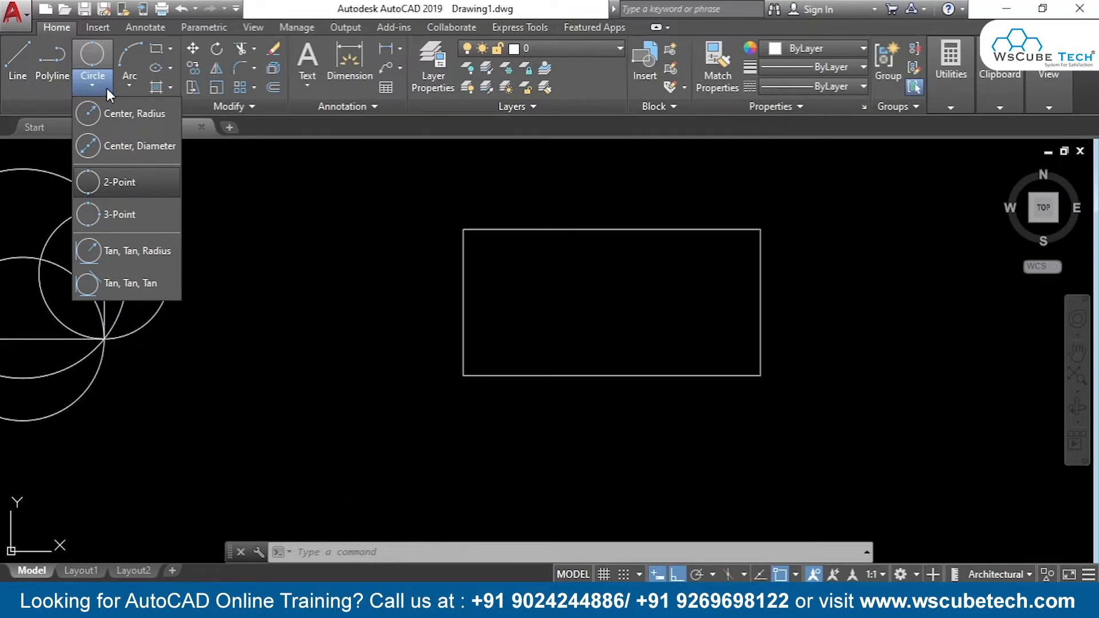
{"action": "left_click", "coordinate": [116, 211]}
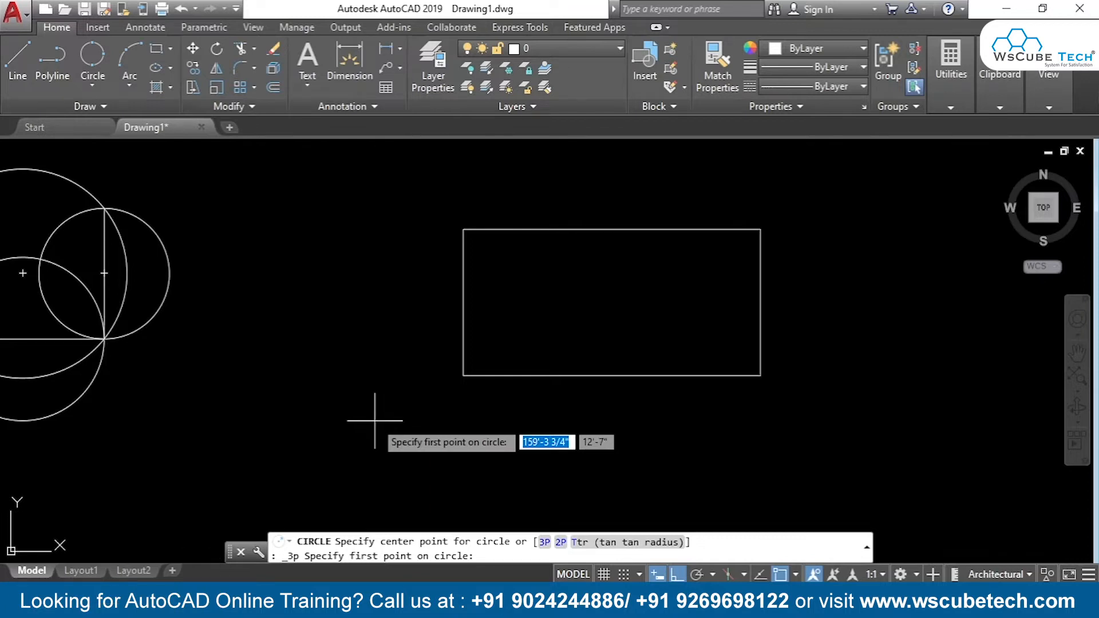
{"action": "left_click", "coordinate": [760, 229]}
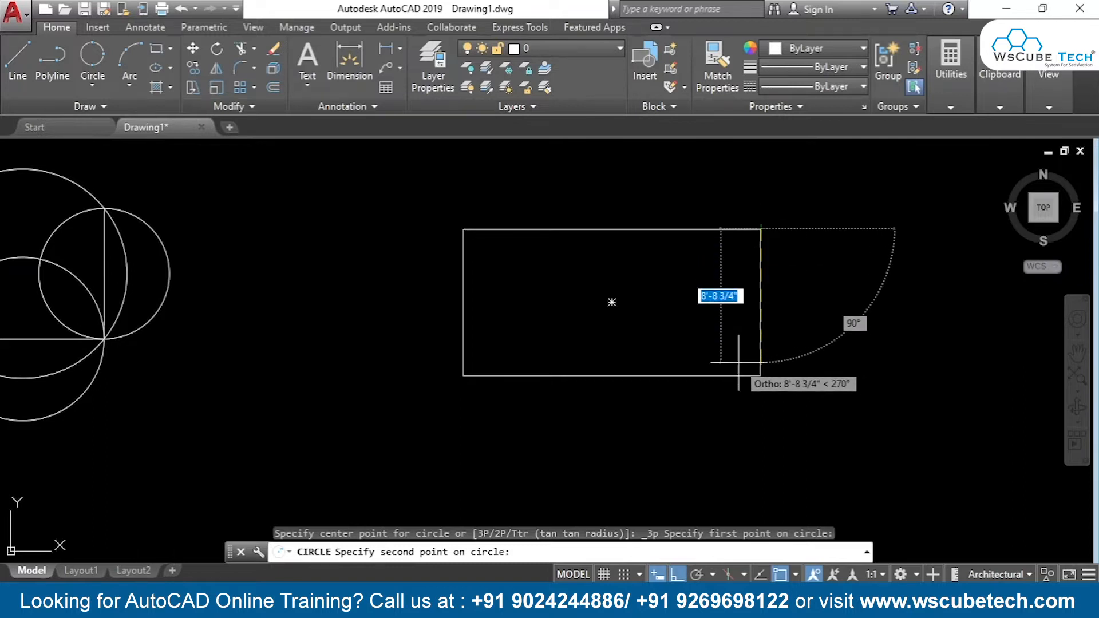
{"action": "left_click", "coordinate": [760, 375]}
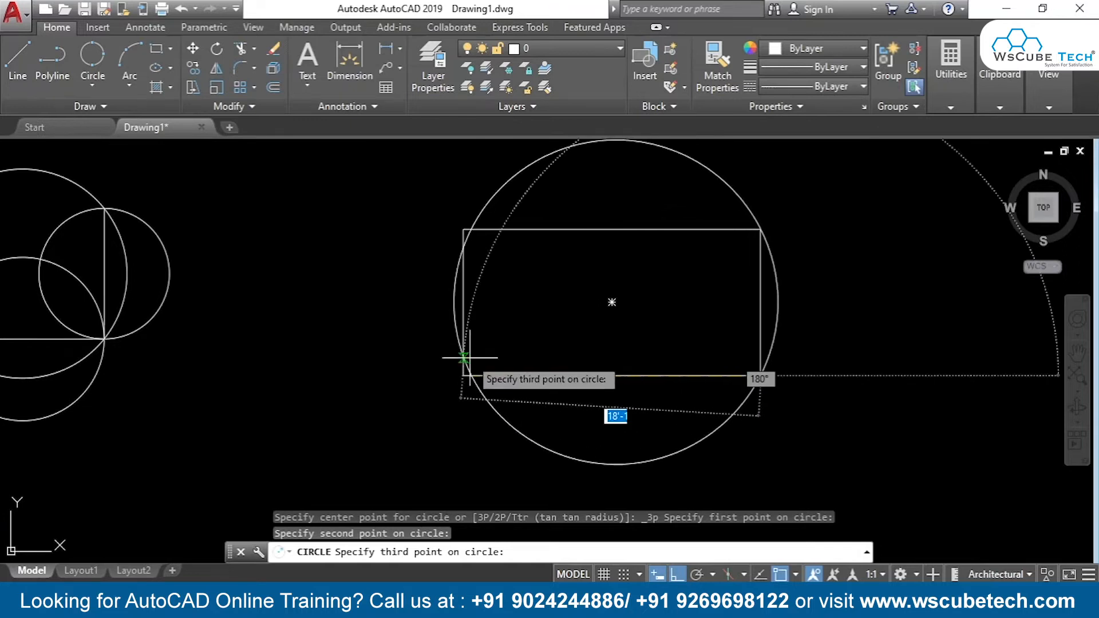
{"action": "left_click", "coordinate": [463, 376]}
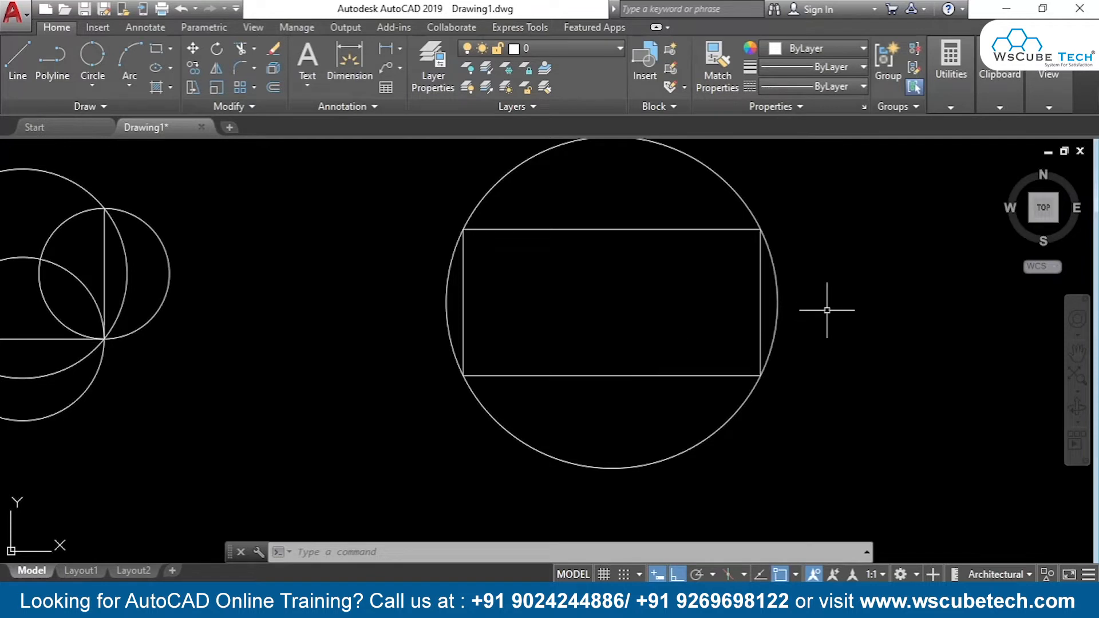
Step: Draw a single horizontal line in the empty area right of the circumscribed rectangle
{"action": "middle_click_drag", "start_coordinate": [842, 305], "coordinate": [213, 332]}
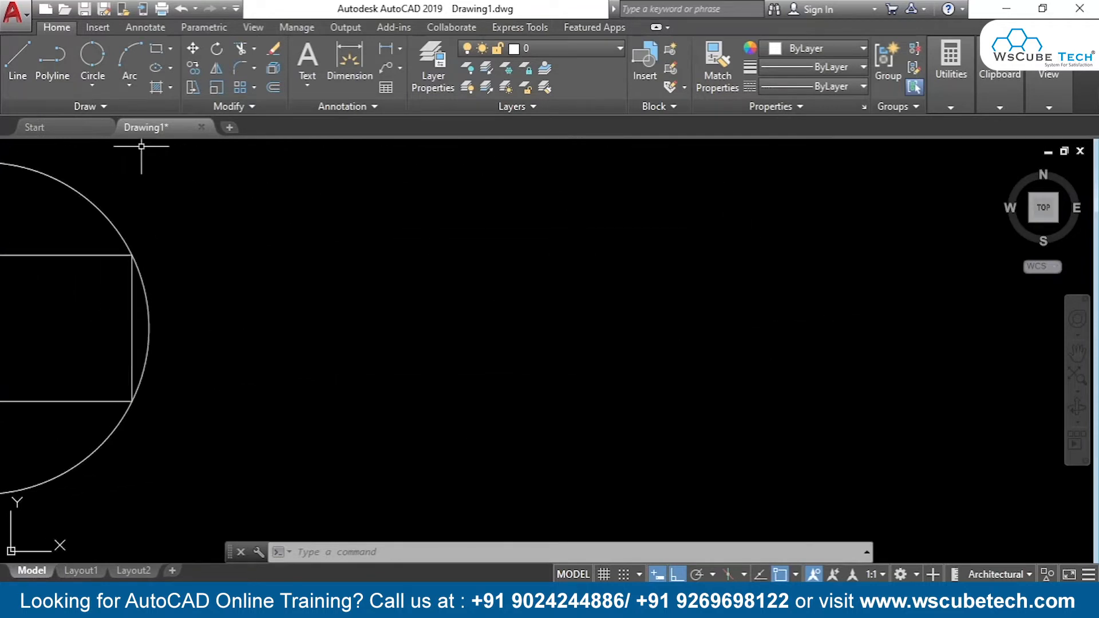
{"action": "left_click", "coordinate": [16, 57]}
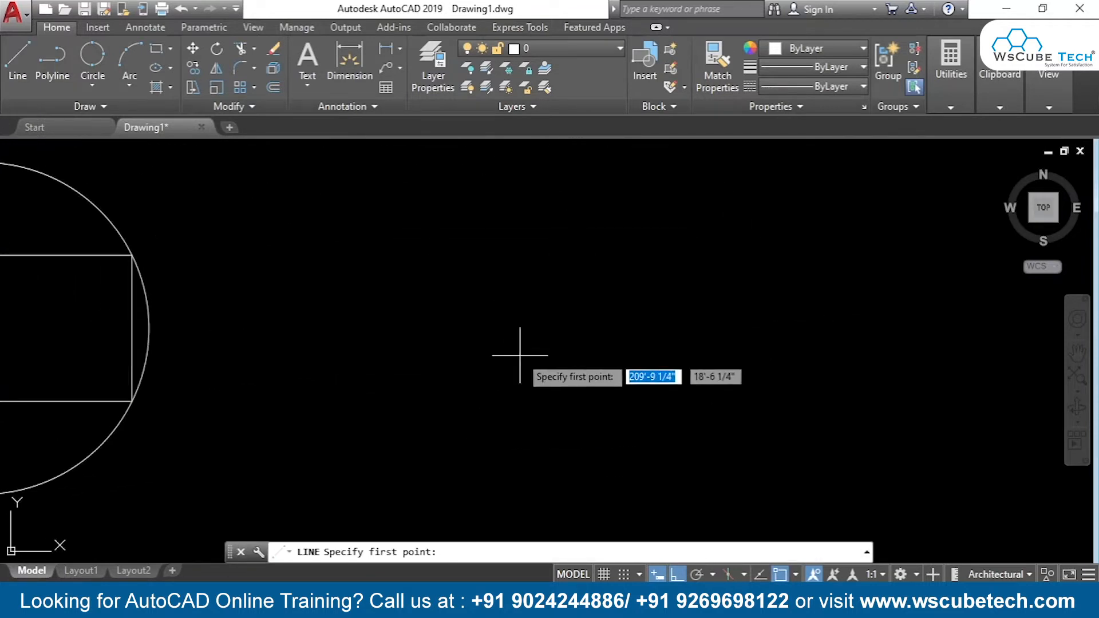
{"action": "left_click", "coordinate": [347, 312]}
{"action": "left_click", "coordinate": [513, 313]}
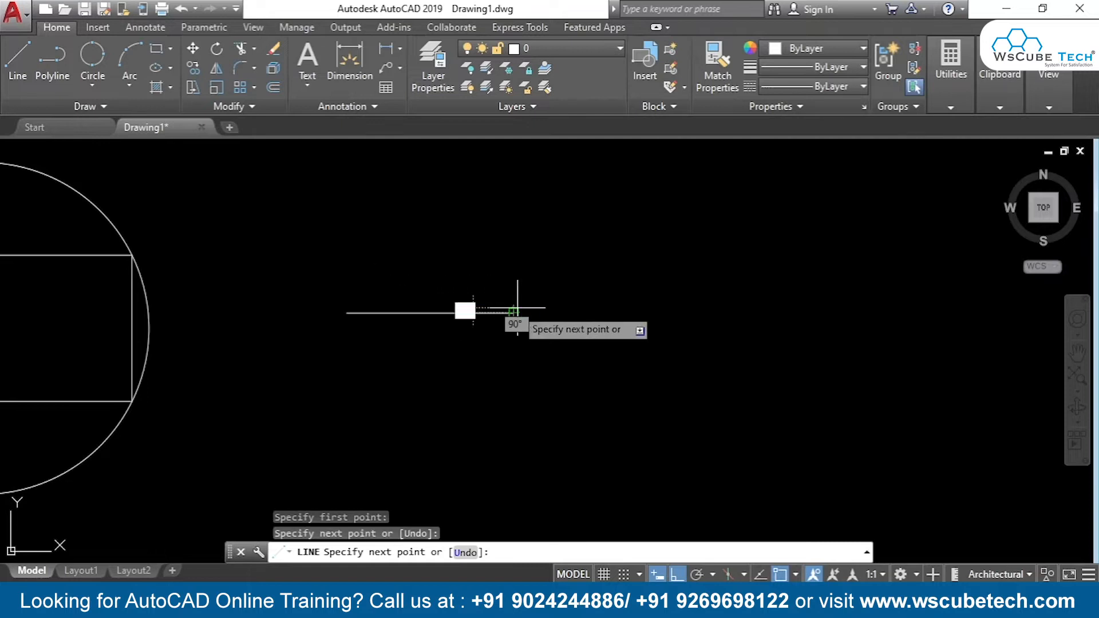
{"action": "key", "text": "Return"}
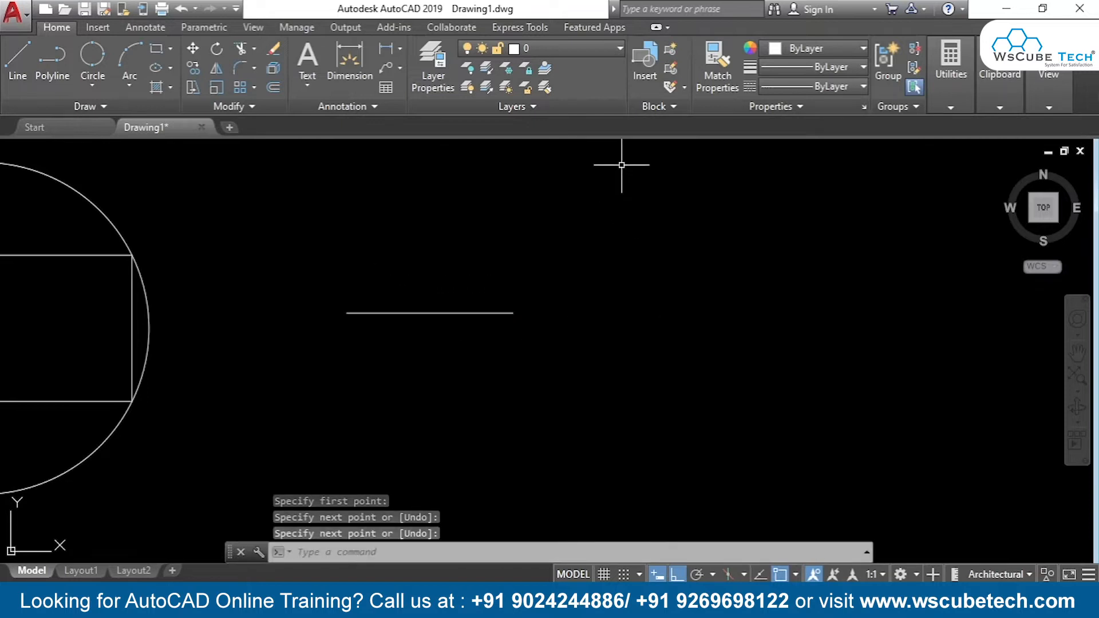
Step: Draw a separate short vertical line above and to the right of the horizontal line
{"action": "key", "text": "Return"}
{"action": "left_click", "coordinate": [657, 162]}
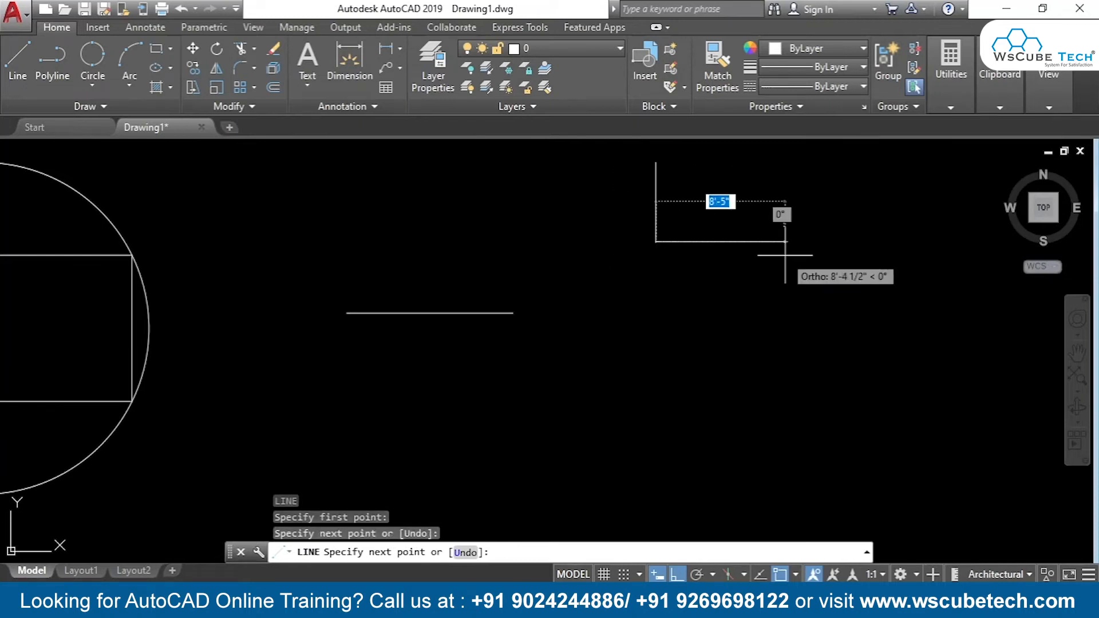
{"action": "left_click", "coordinate": [699, 244]}
{"action": "key", "text": "Return"}
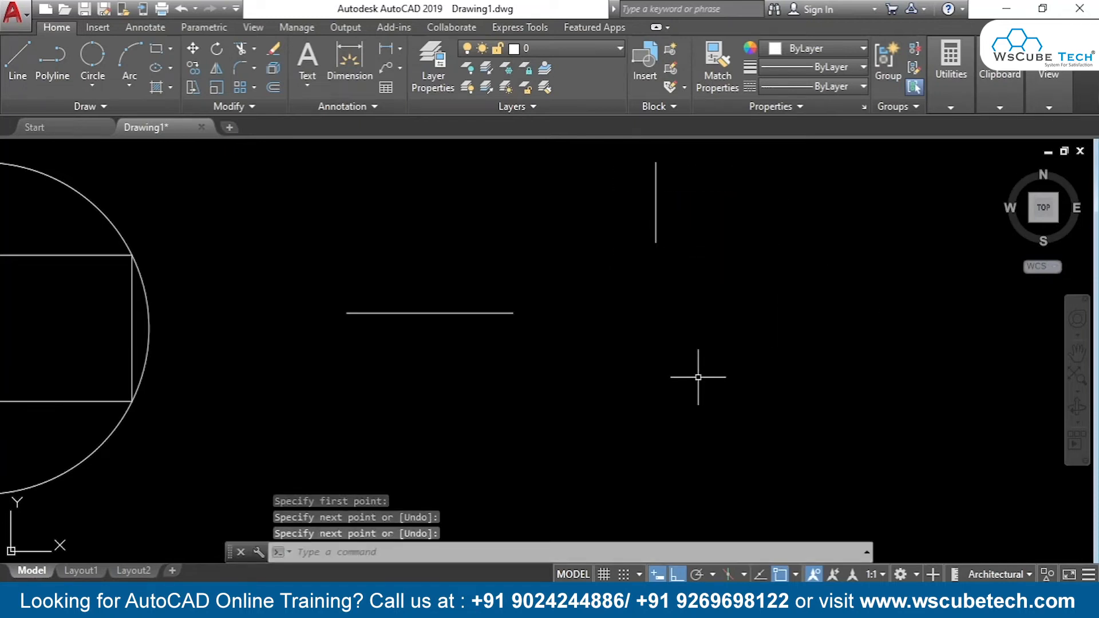
Step: Turn Ortho off and draw a separate slanted line below the vertical line, sloping down to the right
{"action": "left_click", "coordinate": [679, 575]}
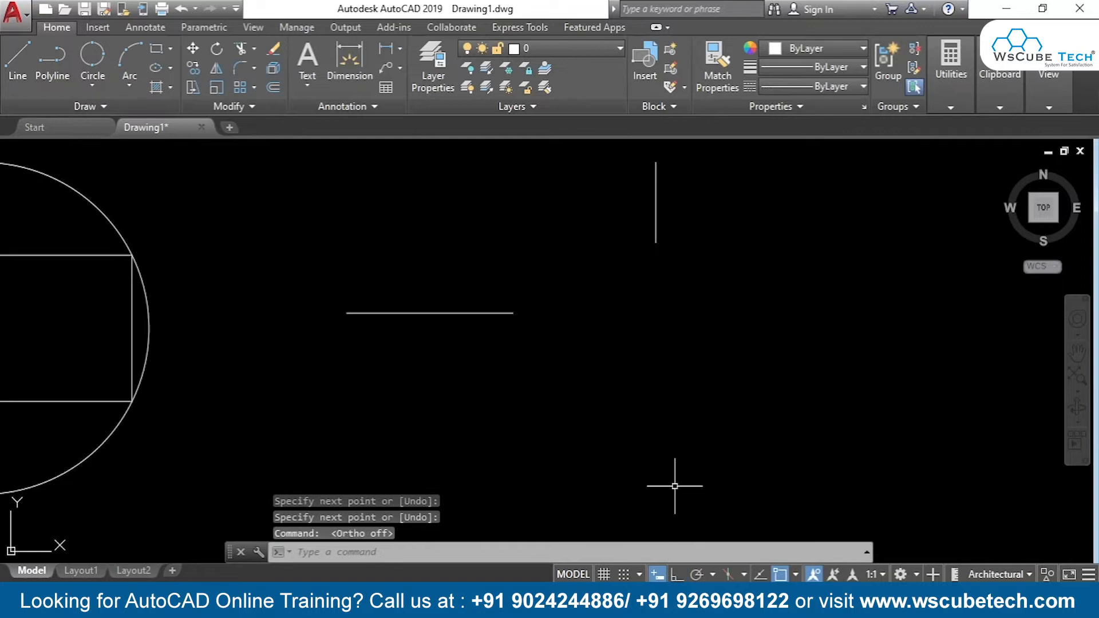
{"action": "left_click", "coordinate": [685, 365]}
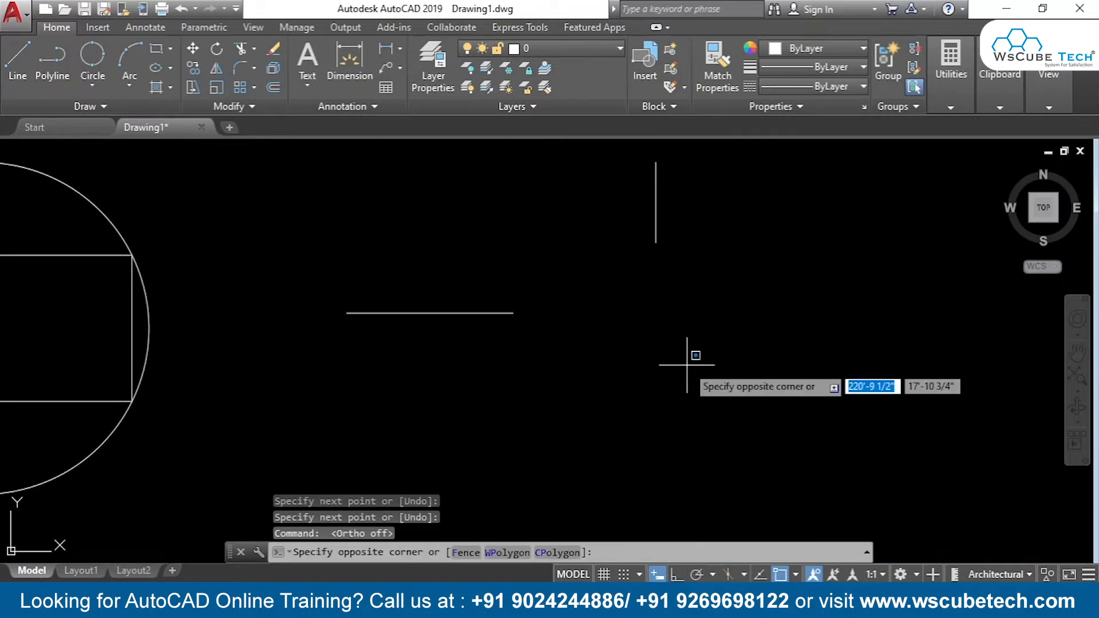
{"action": "left_click", "coordinate": [687, 364]}
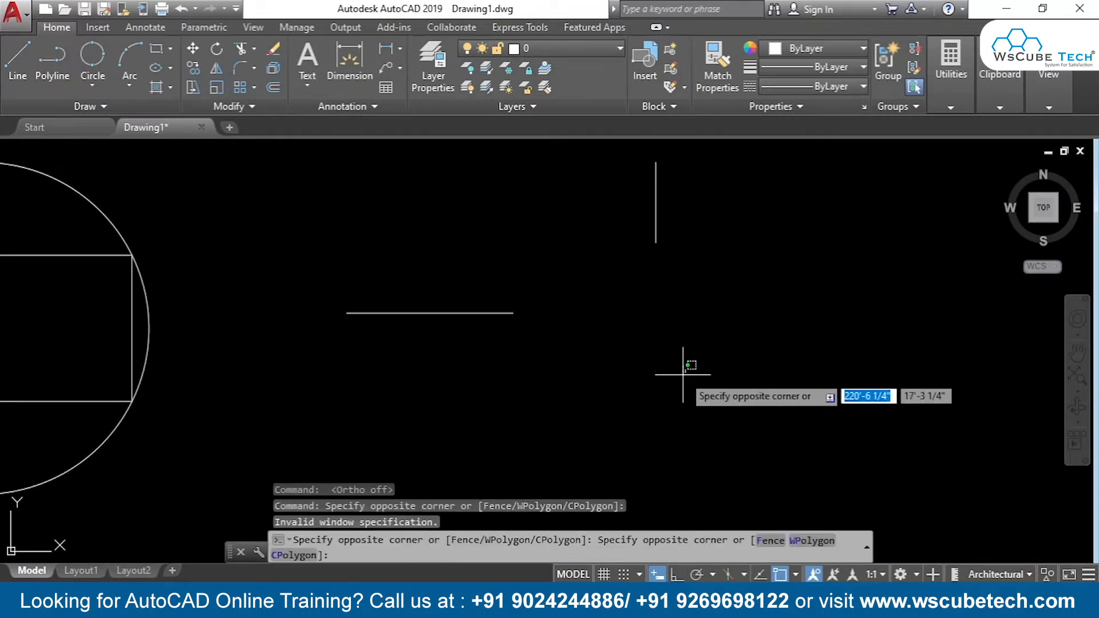
{"action": "key", "text": "Escape"}
{"action": "type", "text": "l"}
{"action": "key", "text": "Return"}
{"action": "left_click", "coordinate": [680, 348]}
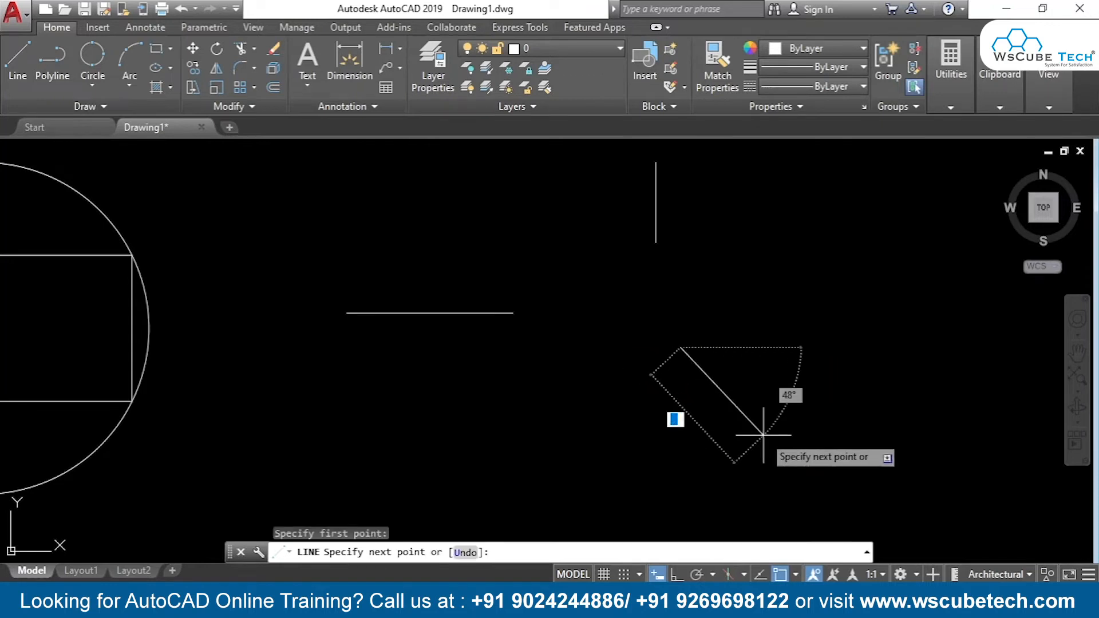
{"action": "left_click", "coordinate": [821, 449]}
{"action": "key", "text": "Return"}
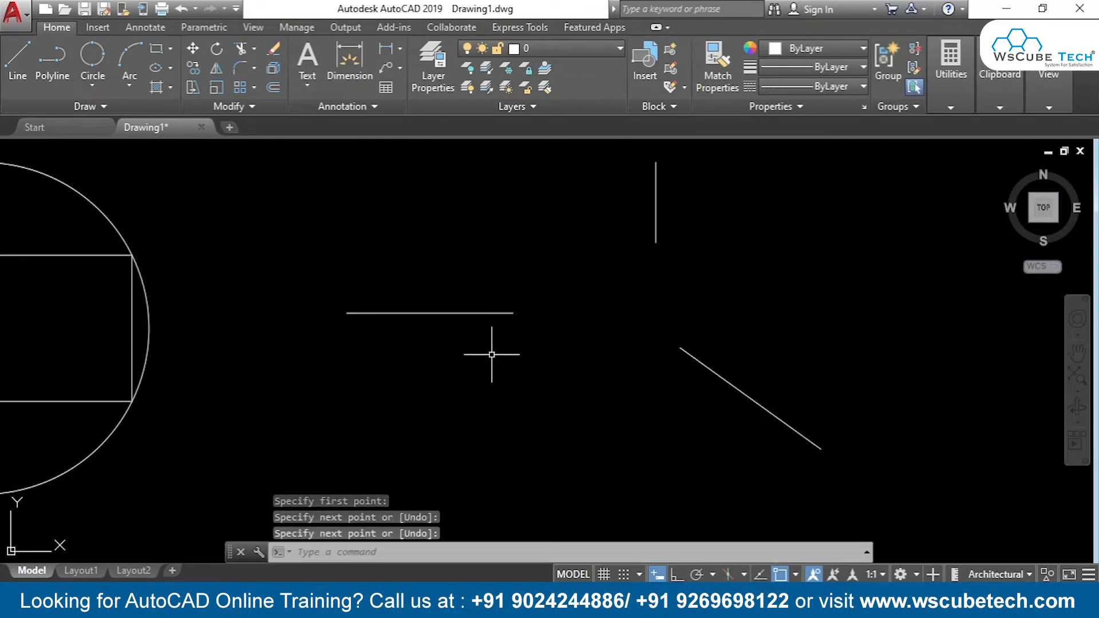
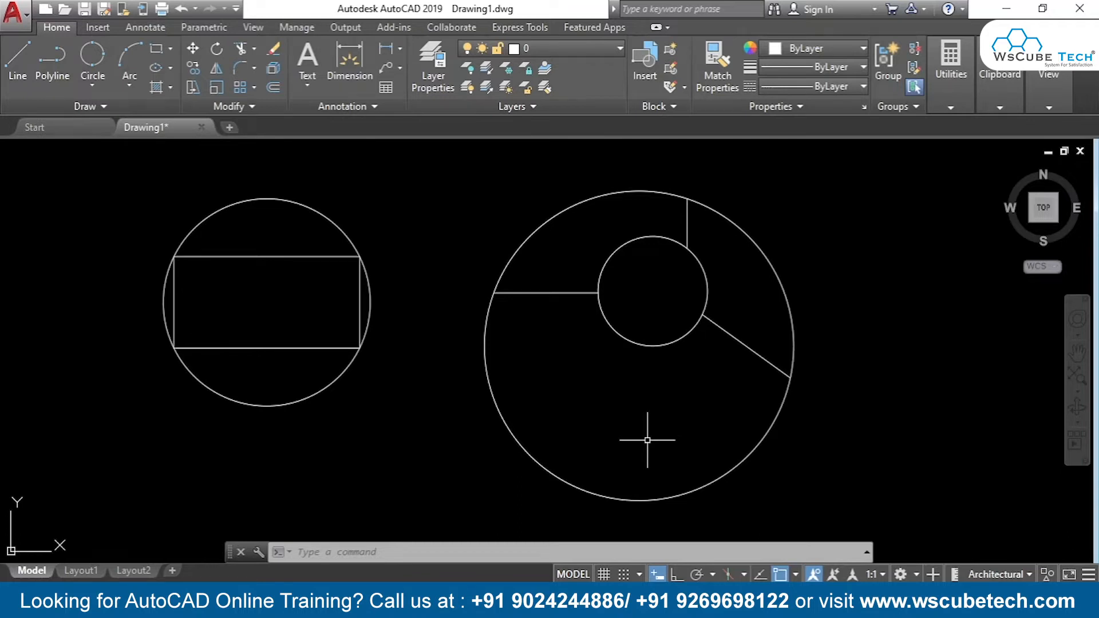
Step: Switch to the PowerPoint slide show, read the Tan, Tan, Radius slide, and return to AutoCAD
{"action": "key", "text": "alt+Tab"}
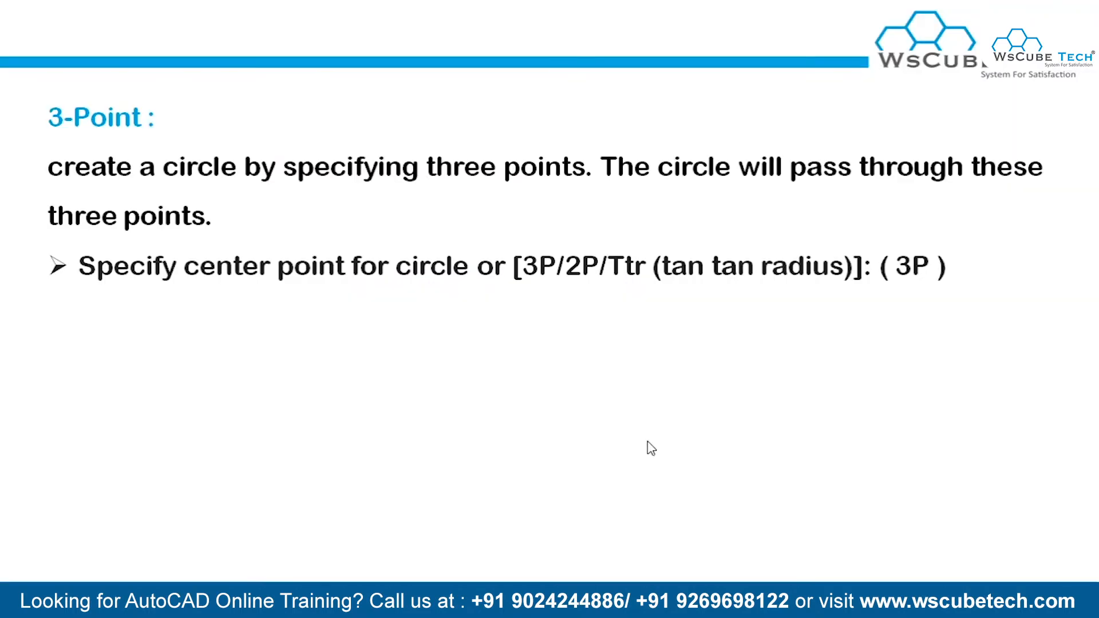
{"action": "key", "text": "Right"}
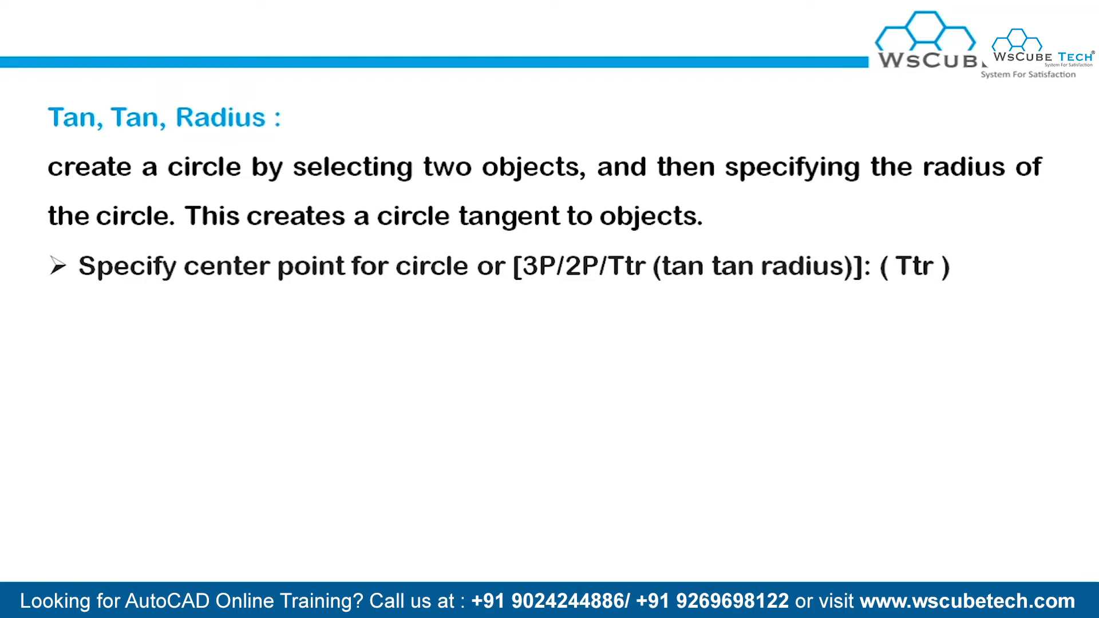
{"action": "key", "text": "alt+Tab"}
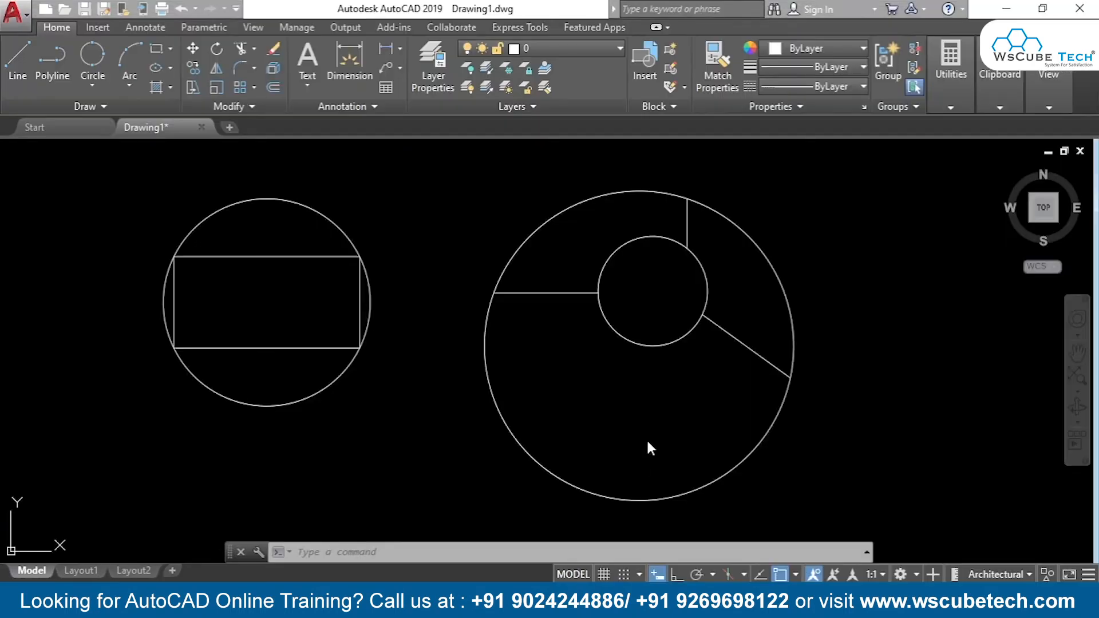
Step: Draw a single line in the empty area right of the circles, sloping up to the right at about 11°
{"action": "scroll", "coordinate": [851, 313], "scroll_direction": "down", "scroll_amount": 7}
{"action": "scroll", "coordinate": [849, 310], "scroll_direction": "up", "scroll_amount": 5}
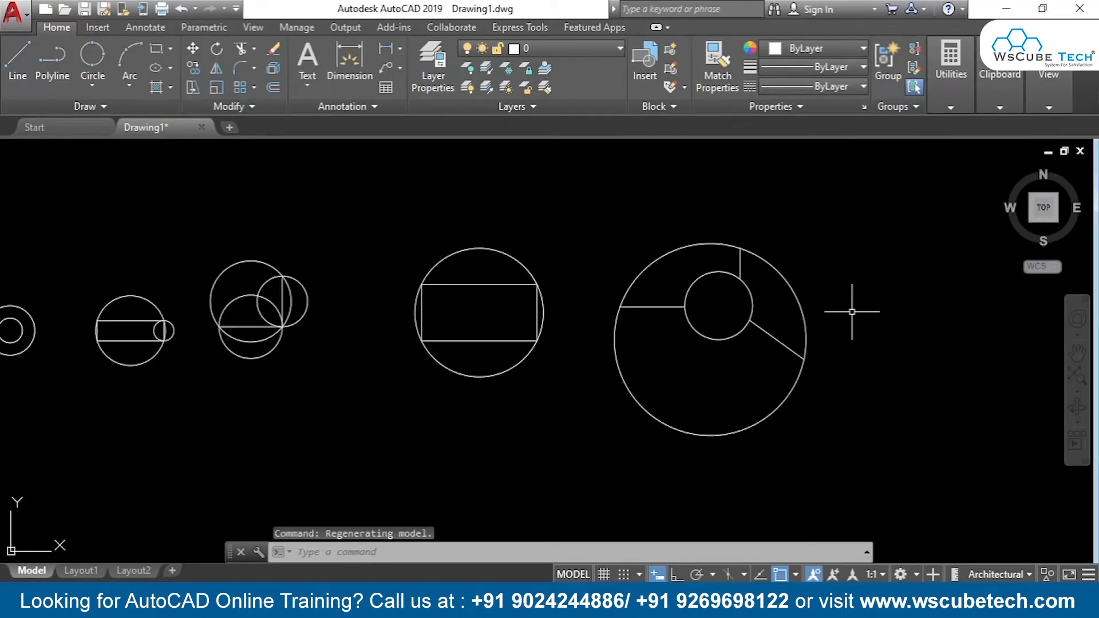
{"action": "mouse_move", "coordinate": [849, 309]}
{"action": "middle_mouse_down"}
{"action": "mouse_move", "coordinate": [443, 294]}
{"action": "mouse_move", "coordinate": [233, 309]}
{"action": "middle_mouse_up"}
{"action": "scroll", "coordinate": [830, 304], "scroll_direction": "up", "scroll_amount": 2}
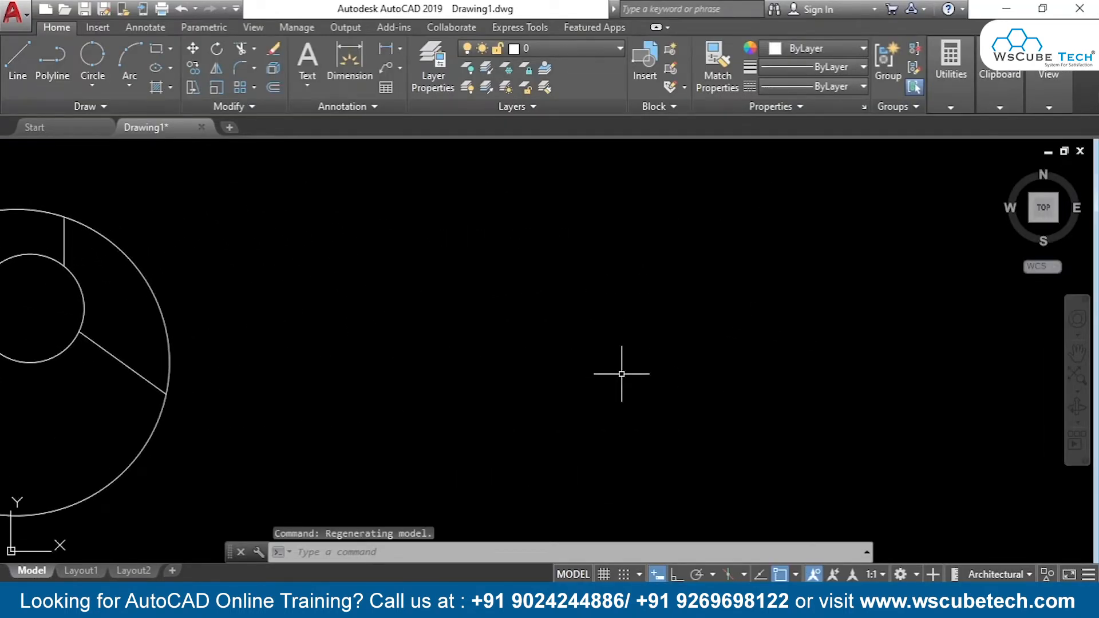
{"action": "left_click", "coordinate": [8, 65]}
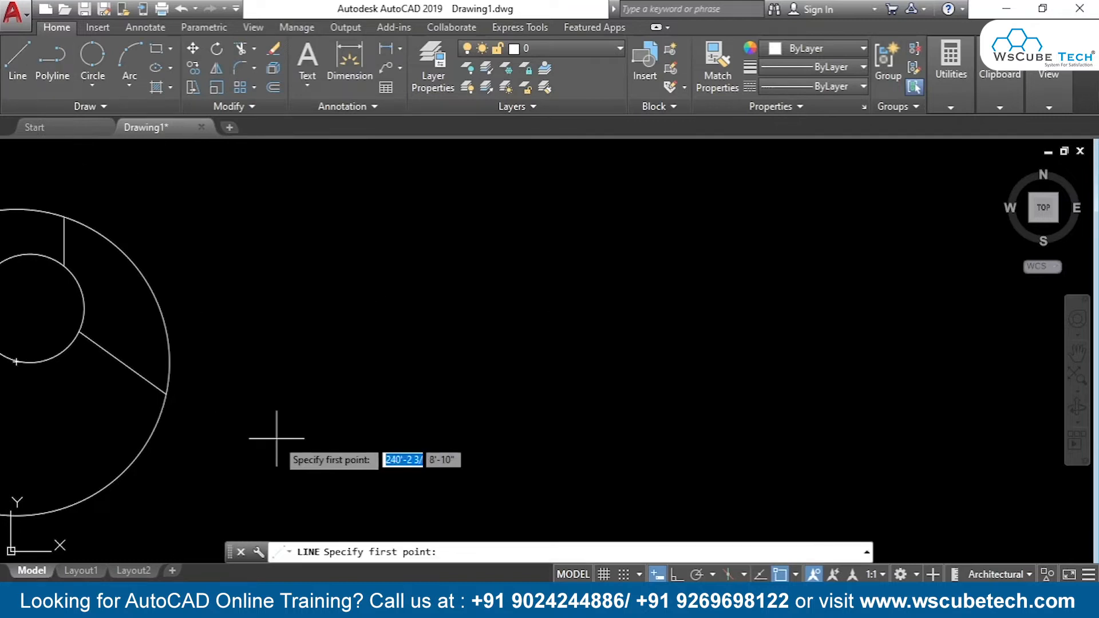
{"action": "left_click", "coordinate": [469, 280]}
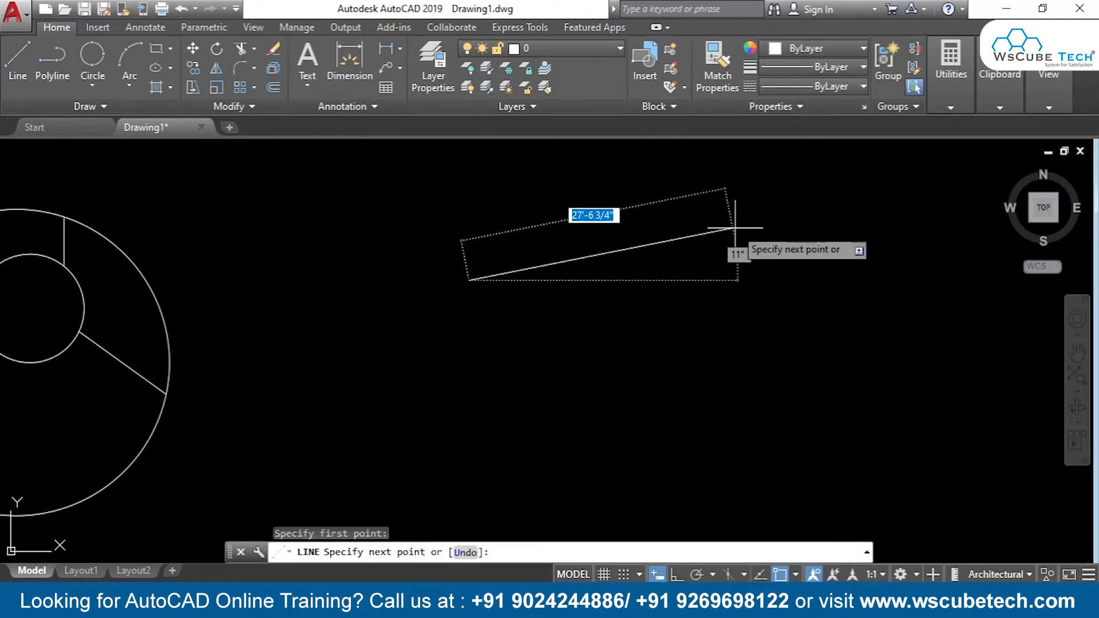
{"action": "left_click", "coordinate": [739, 227]}
{"action": "key", "text": "Return"}
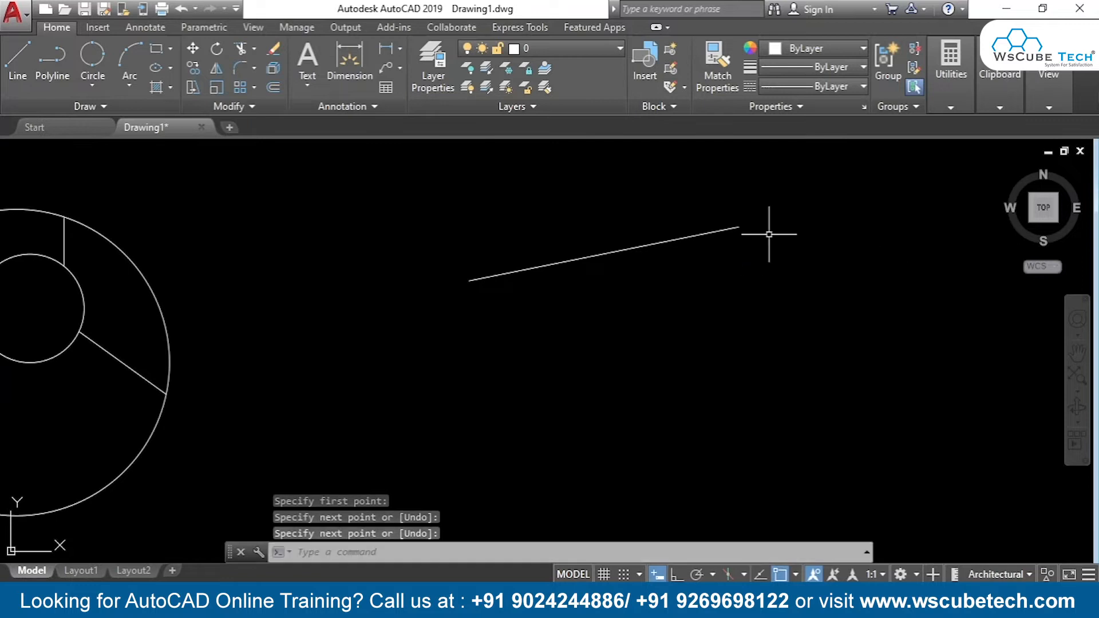
Step: Draw a second line about 30' long below the first, sloping down to the right at about 10°
{"action": "key", "text": "Return"}
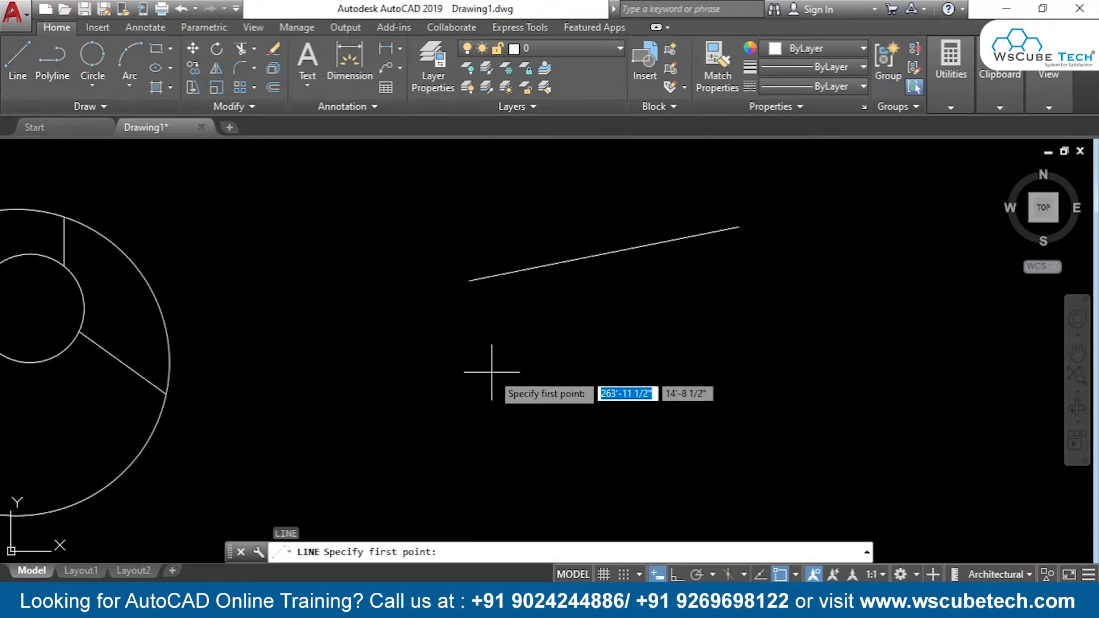
{"action": "left_click", "coordinate": [471, 372]}
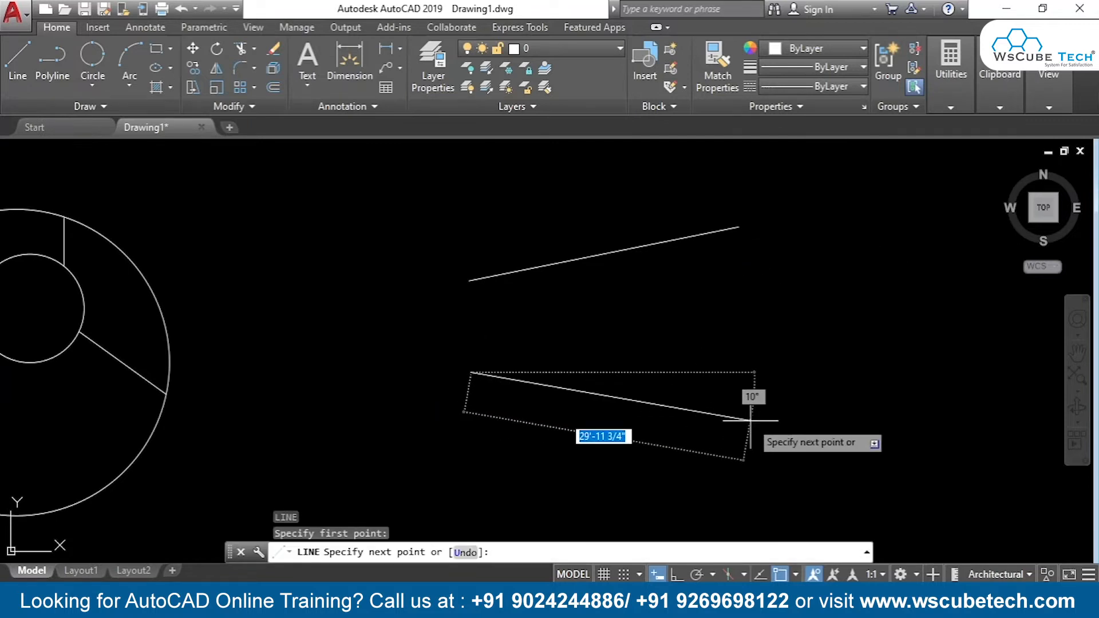
{"action": "left_click", "coordinate": [752, 419]}
{"action": "key", "text": "Return"}
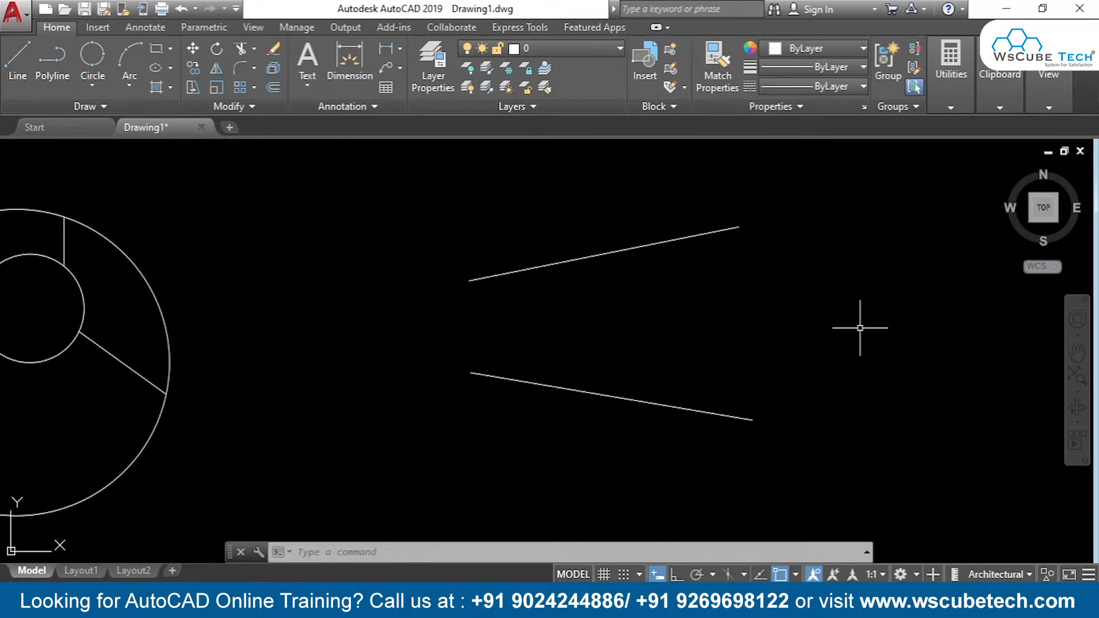
Step: Draw a Tan, Tan, Radius circle tangent to the upper and lower slanted lines with a radius of 20
{"action": "type", "text": "c"}
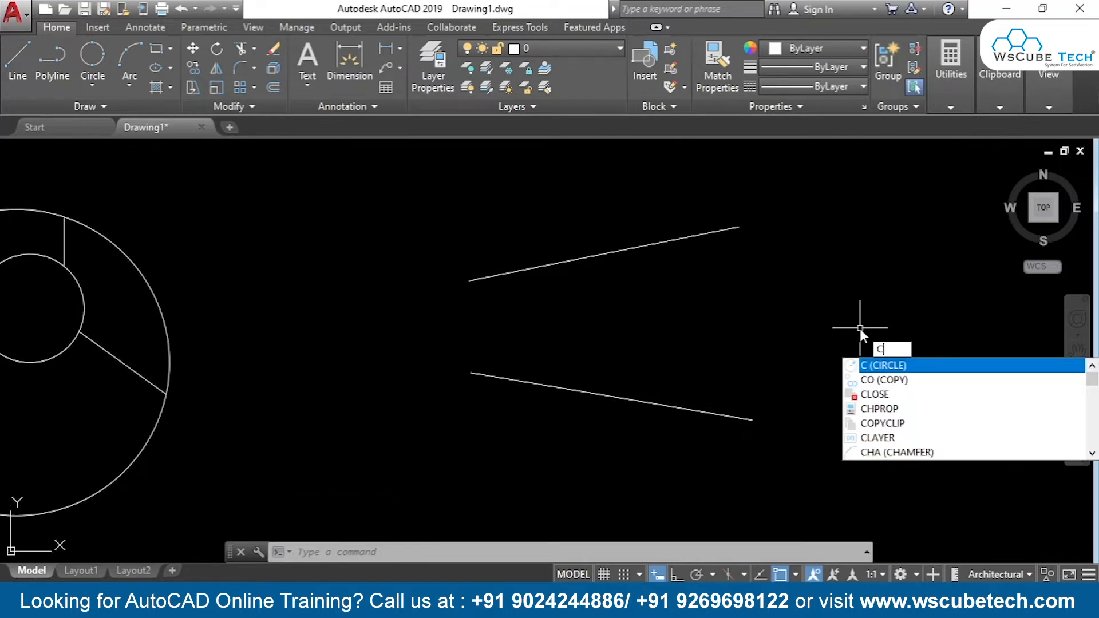
{"action": "key", "text": "Return"}
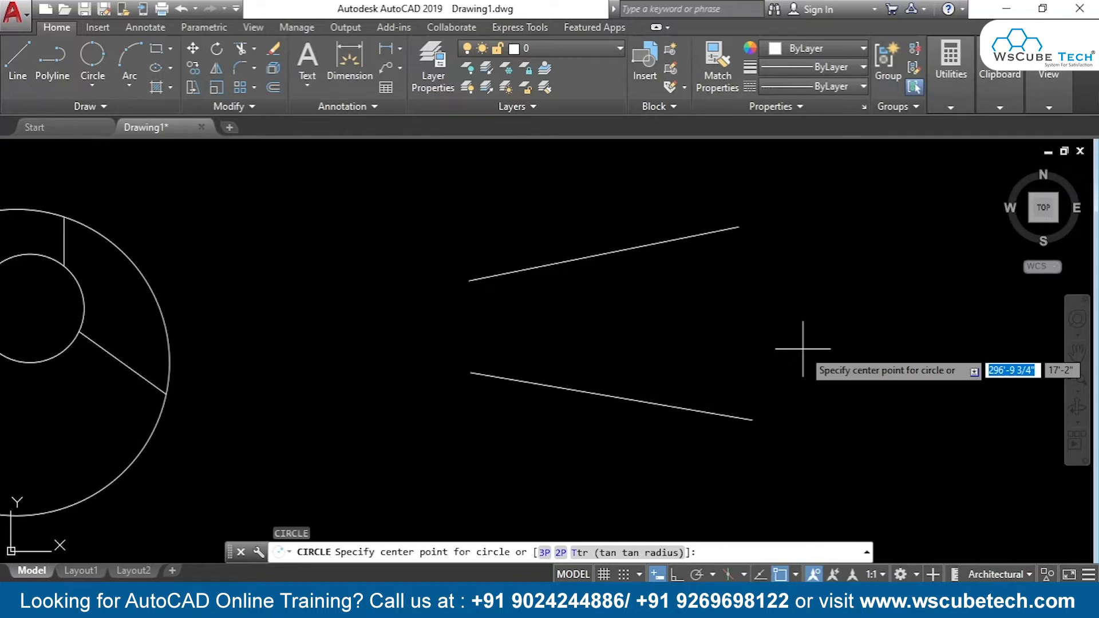
{"action": "type", "text": "t"}
{"action": "key", "text": "Return"}
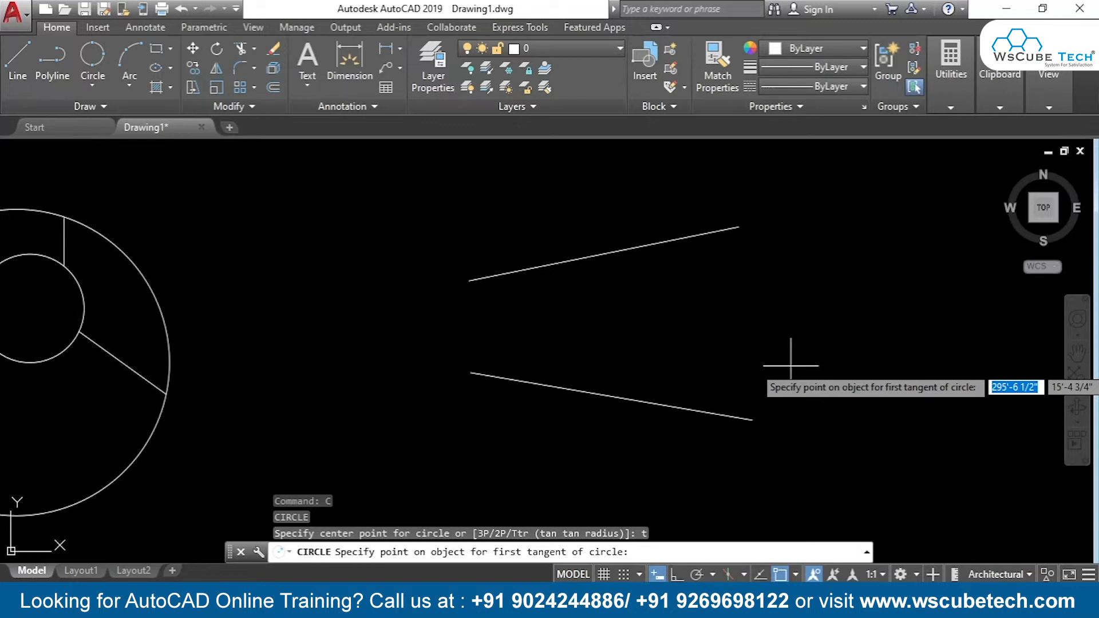
{"action": "left_click", "coordinate": [624, 250]}
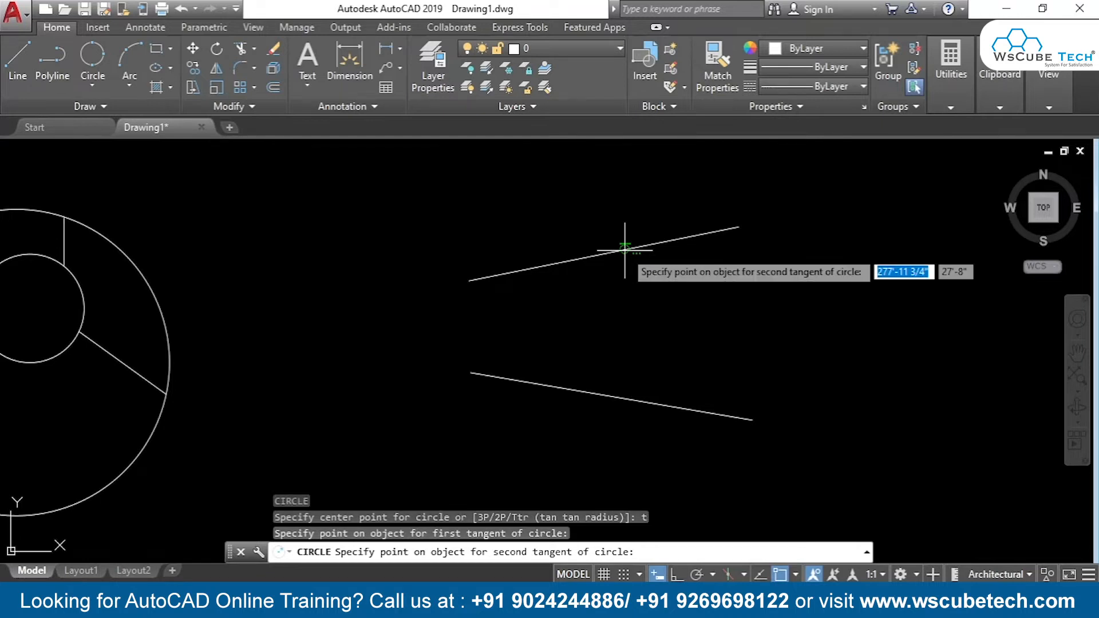
{"action": "left_click", "coordinate": [628, 399]}
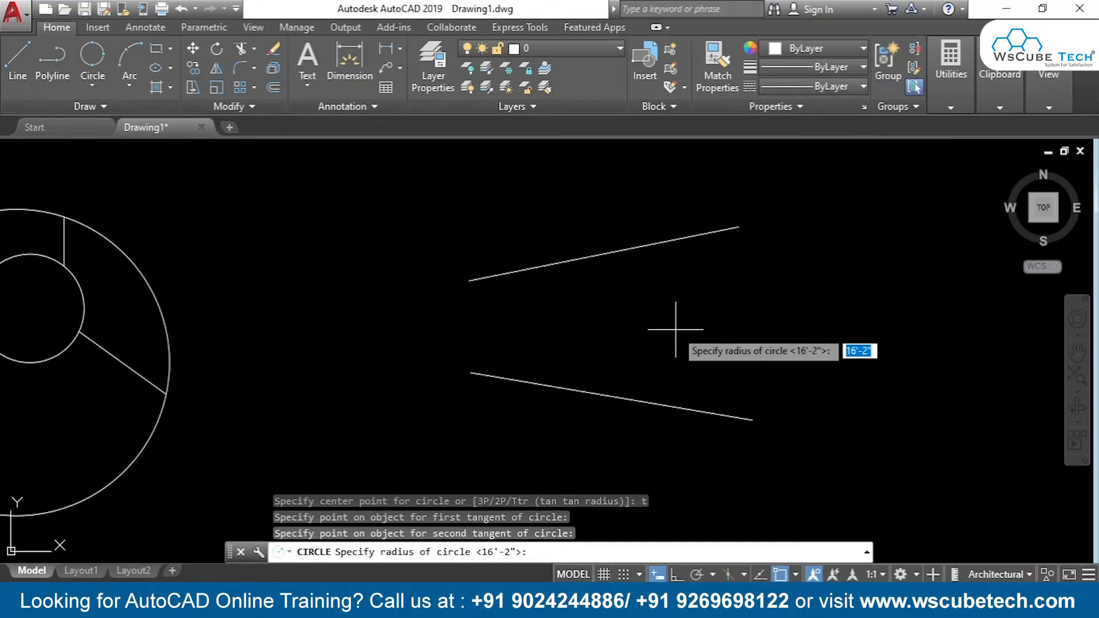
{"action": "type", "text": "20"}
{"action": "key", "text": "Return"}
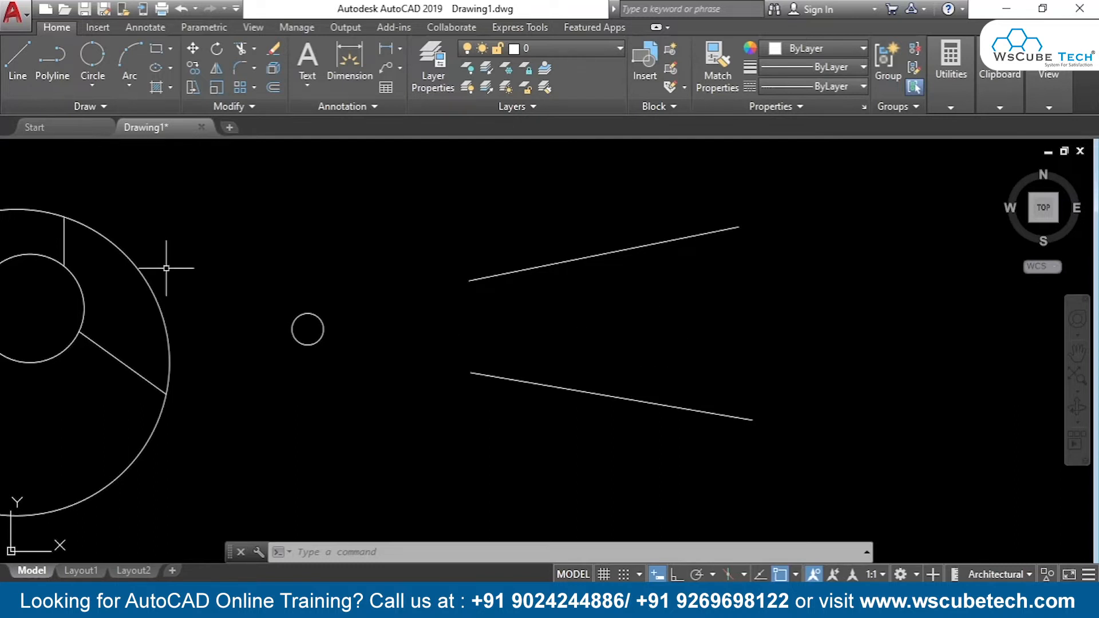
Step: Draw another Tan, Tan, Radius circle tangent to the same two slanted lines with a radius of 100
{"action": "left_click", "coordinate": [89, 81]}
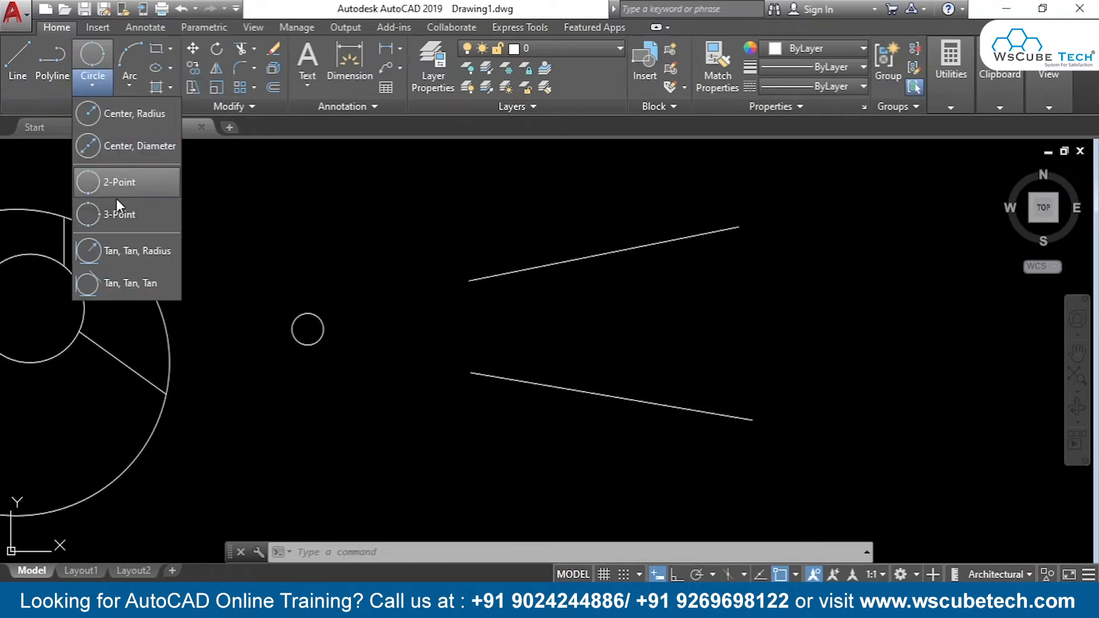
{"action": "left_click", "coordinate": [125, 251]}
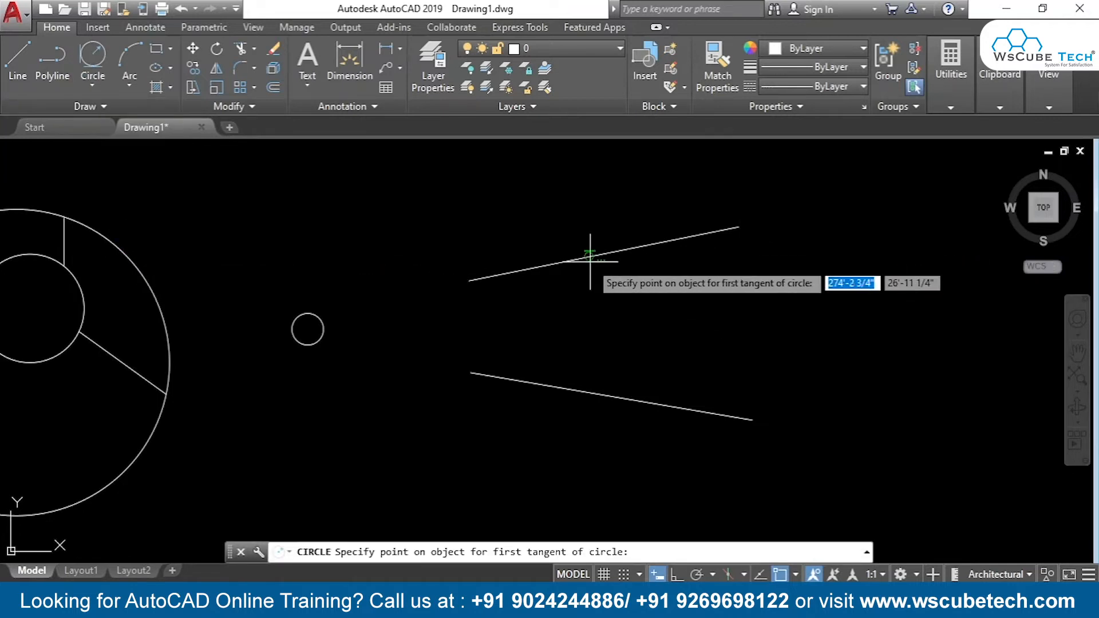
{"action": "left_click", "coordinate": [608, 251]}
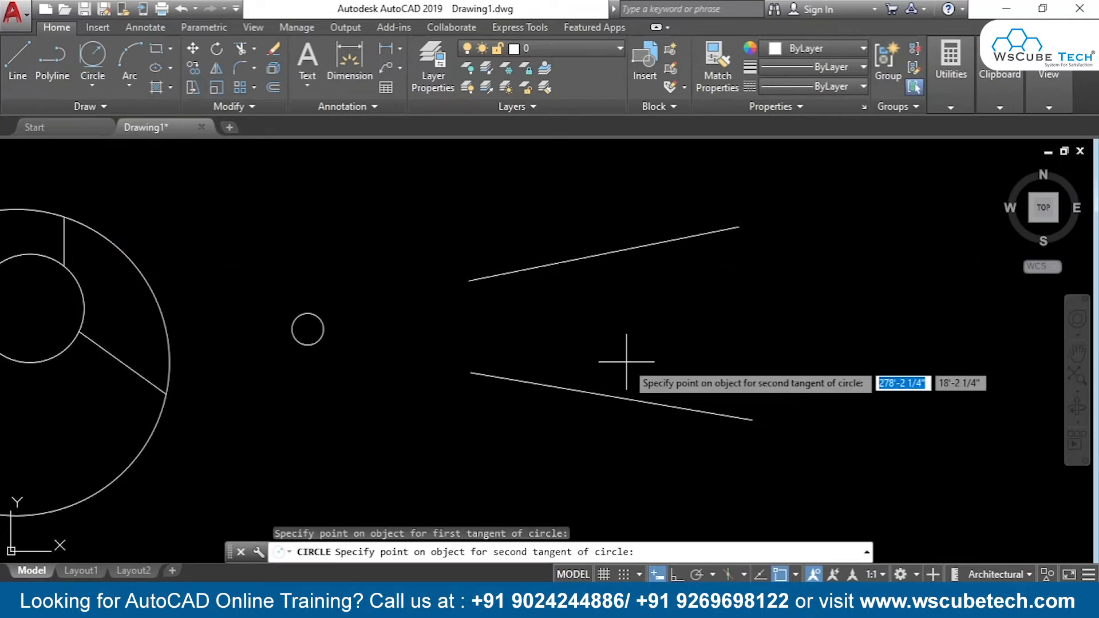
{"action": "left_click", "coordinate": [630, 398]}
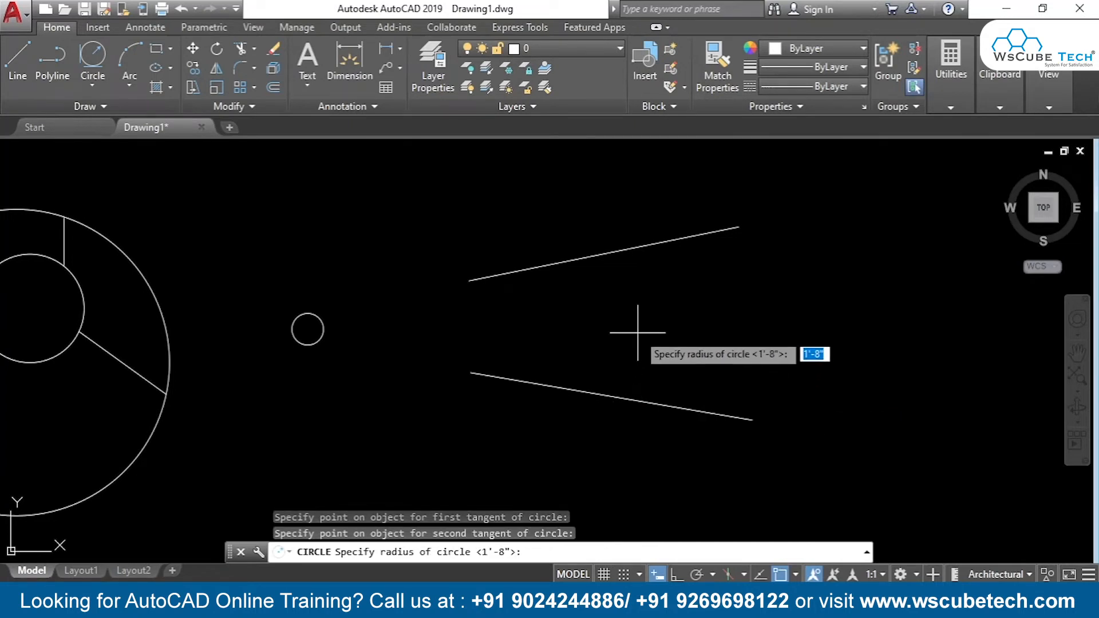
{"action": "type", "text": "100"}
{"action": "key", "text": "Return"}
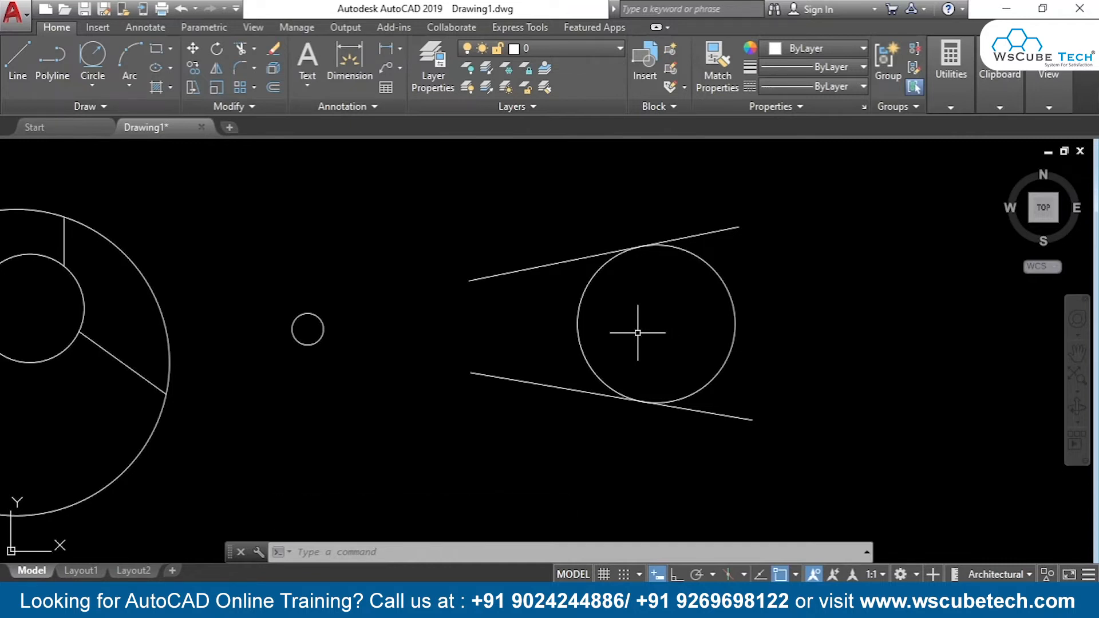
Step: Examine where the large circle touches the two slanted lines and compare it with the small circle
{"action": "scroll", "coordinate": [645, 216], "scroll_direction": "up", "scroll_amount": 3}
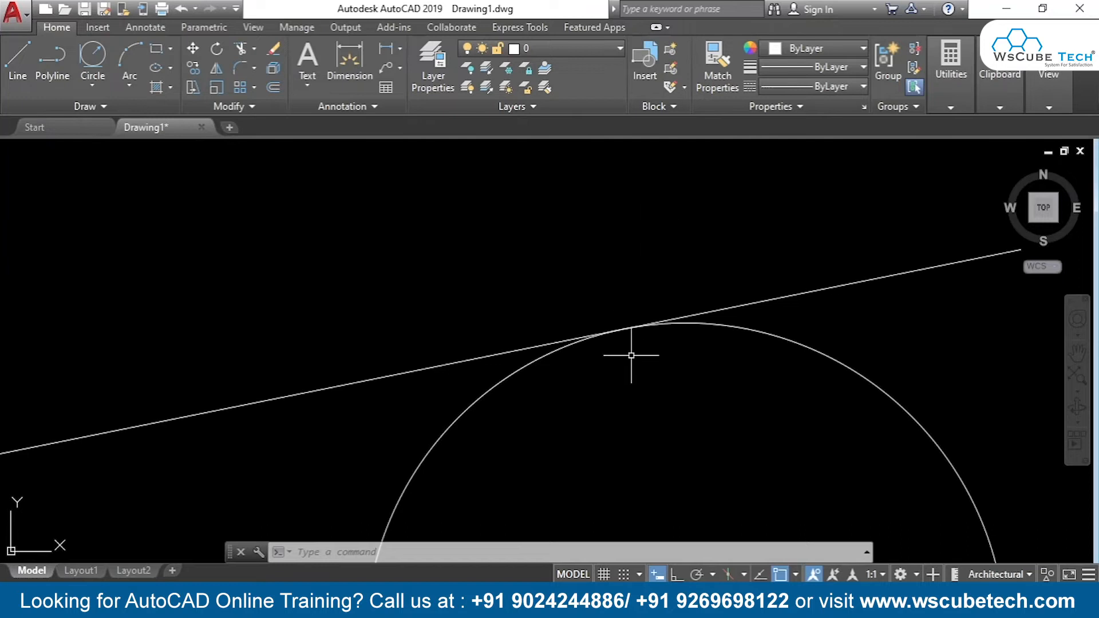
{"action": "scroll", "coordinate": [631, 355], "scroll_direction": "up", "scroll_amount": 1}
{"action": "scroll", "coordinate": [631, 358], "scroll_direction": "up", "scroll_amount": 1}
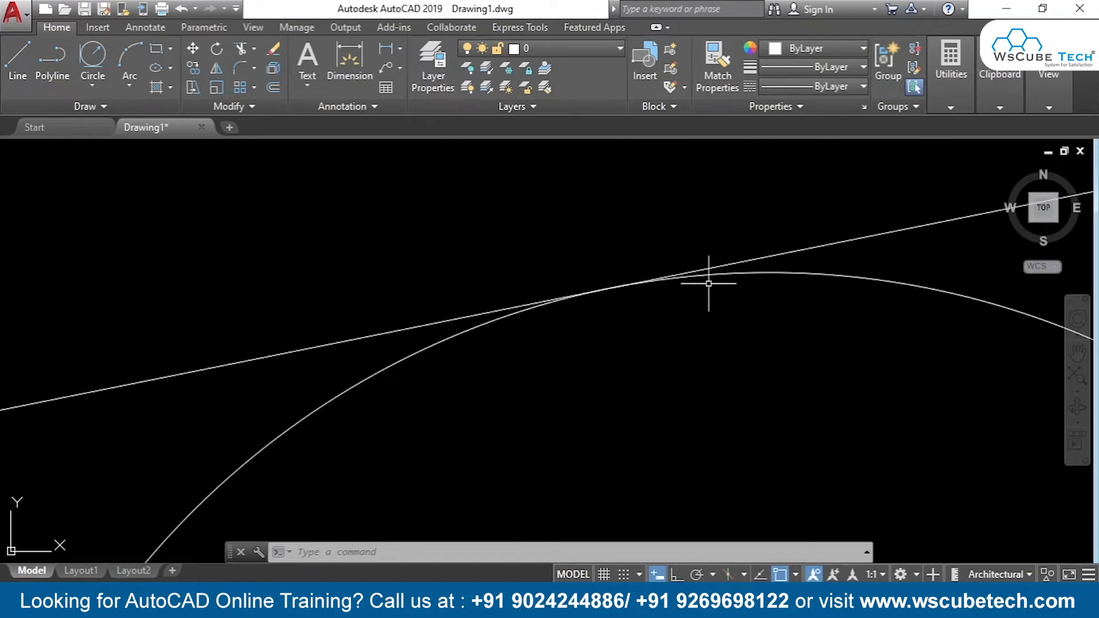
{"action": "scroll", "coordinate": [689, 338], "scroll_direction": "down", "scroll_amount": 3}
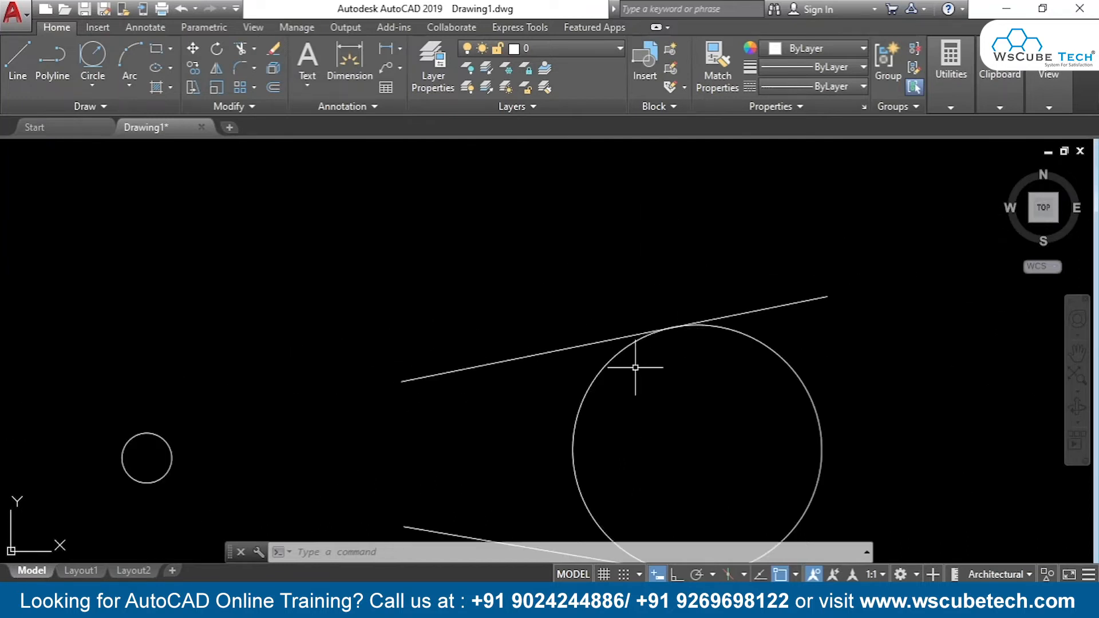
{"action": "middle_click_drag", "start_coordinate": [659, 437], "coordinate": [661, 331]}
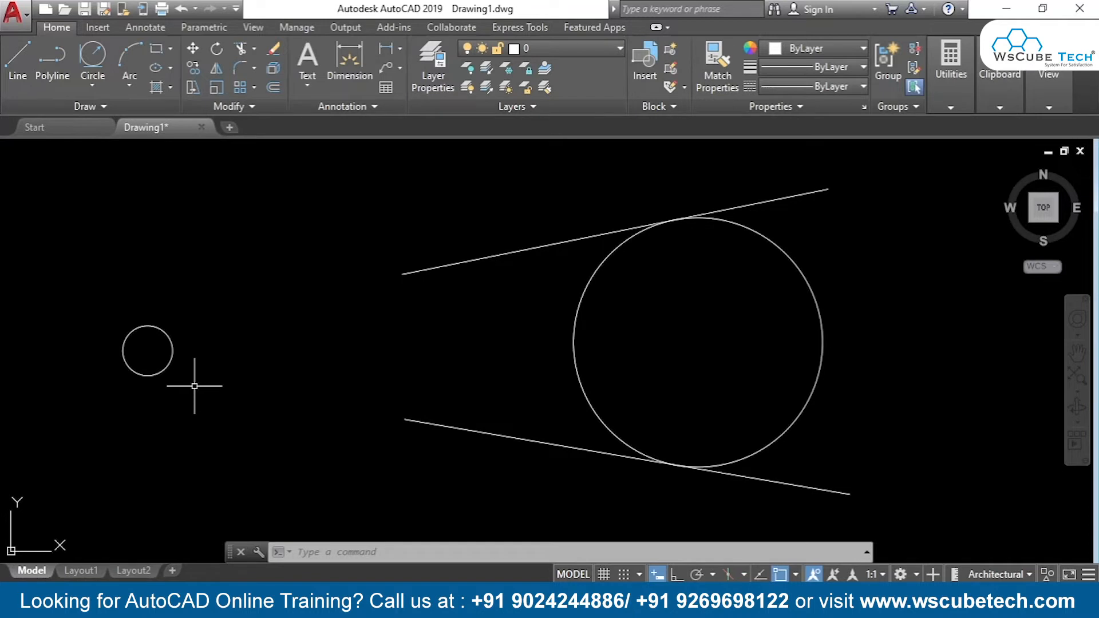
{"action": "scroll", "coordinate": [679, 345], "scroll_direction": "down", "scroll_amount": 2}
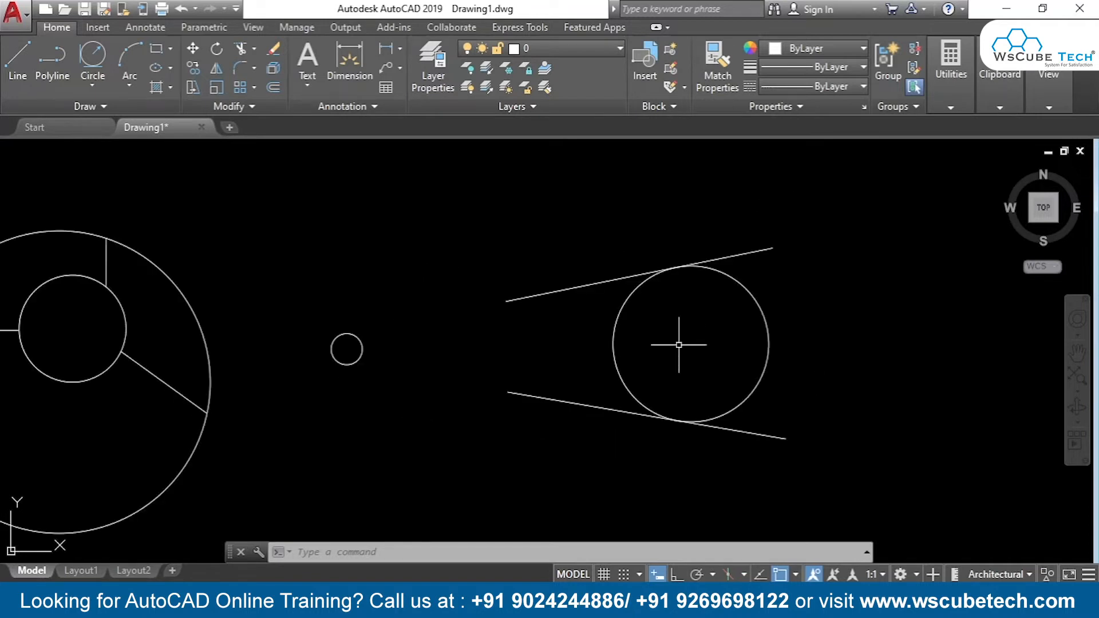
{"action": "scroll", "coordinate": [679, 345], "scroll_direction": "up", "scroll_amount": 2}
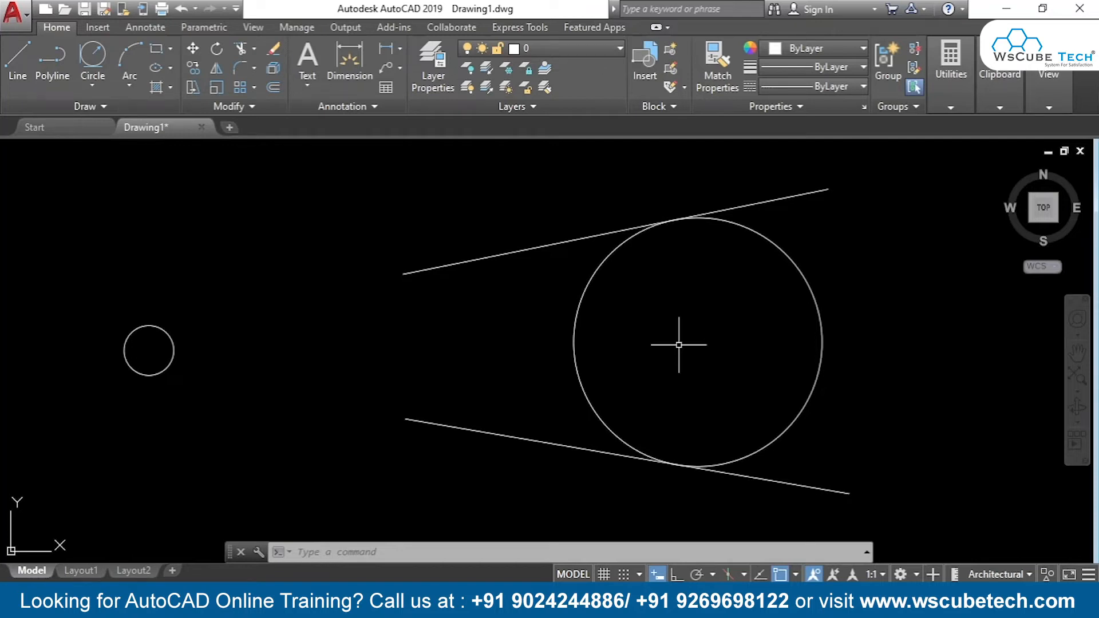
{"action": "scroll", "coordinate": [785, 321], "scroll_direction": "down", "scroll_amount": 2}
{"action": "middle_click_drag", "start_coordinate": [937, 321], "coordinate": [658, 316]}
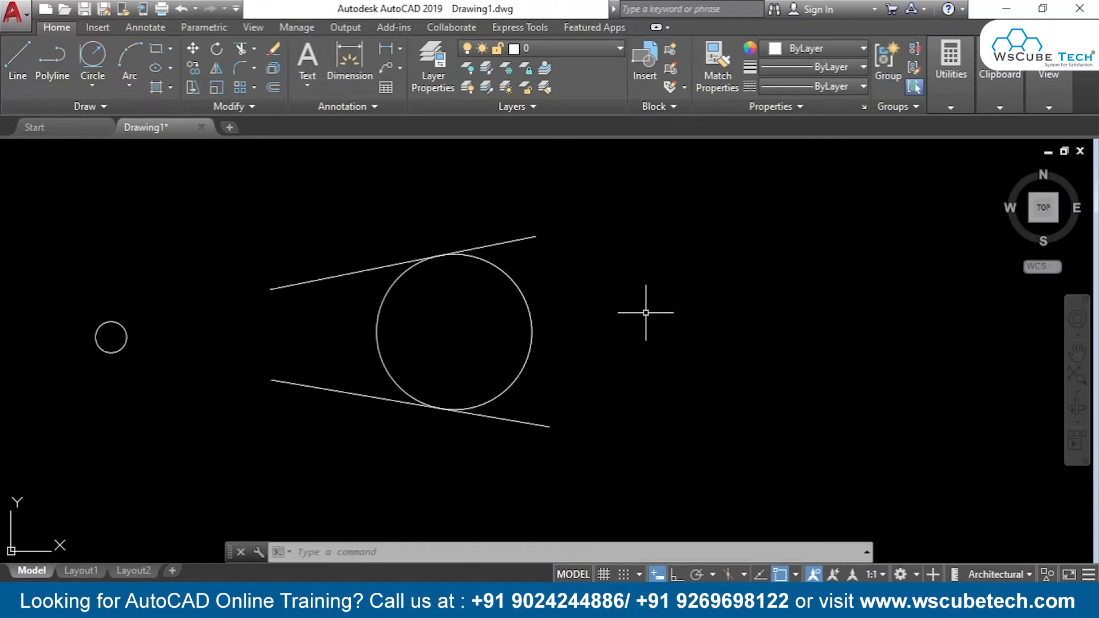
Step: Switch to the PowerPoint slide show, read the Tan, Tan, Tan slide, and return to AutoCAD
{"action": "key", "text": "alt+Tab"}
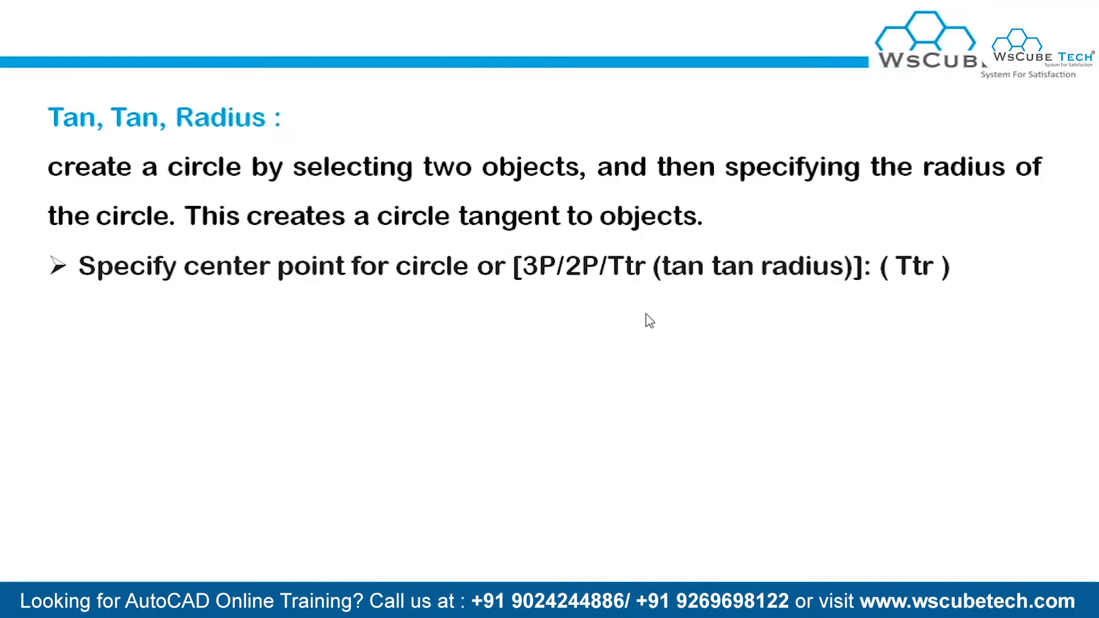
{"action": "left_click", "coordinate": [650, 320]}
{"action": "left_click", "coordinate": [649, 321]}
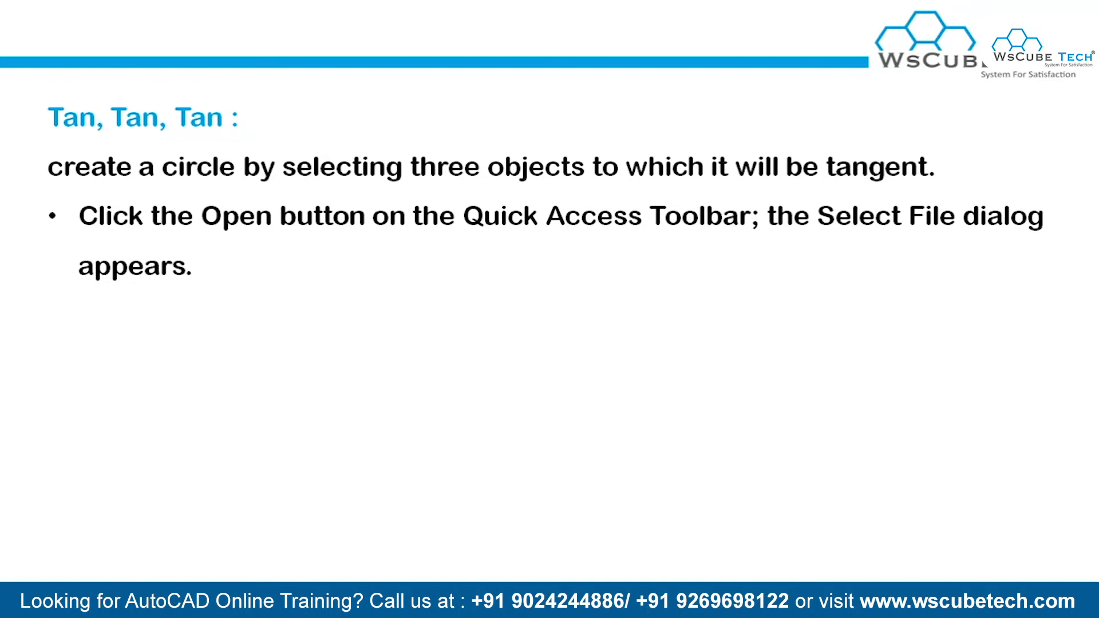
{"action": "key", "text": "alt+Tab"}
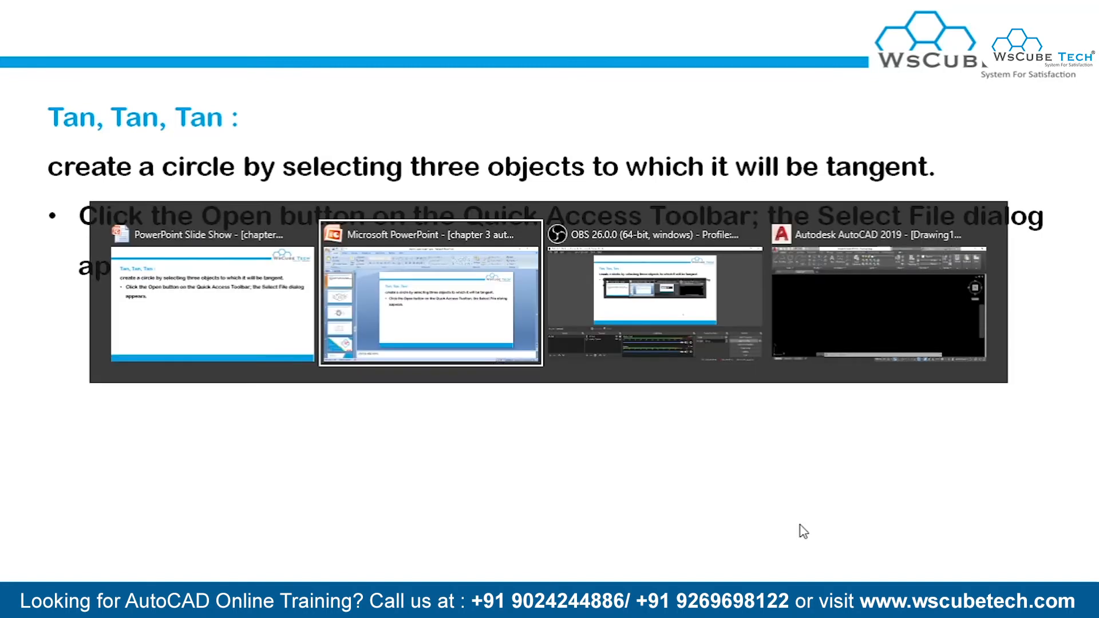
{"action": "key", "text": "alt+Tab"}
{"action": "key", "text": "alt+Tab"}
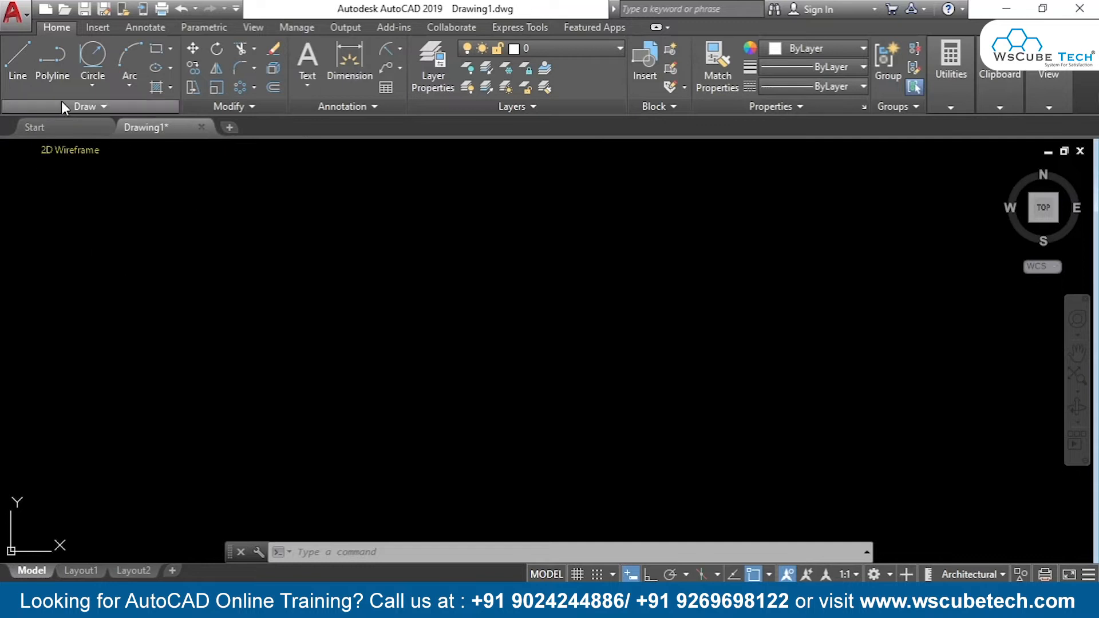
Step: Draw three separate lines around an open area: one rising to the right, one falling to the right, and one nearly horizontal below them
{"action": "left_click", "coordinate": [6, 60]}
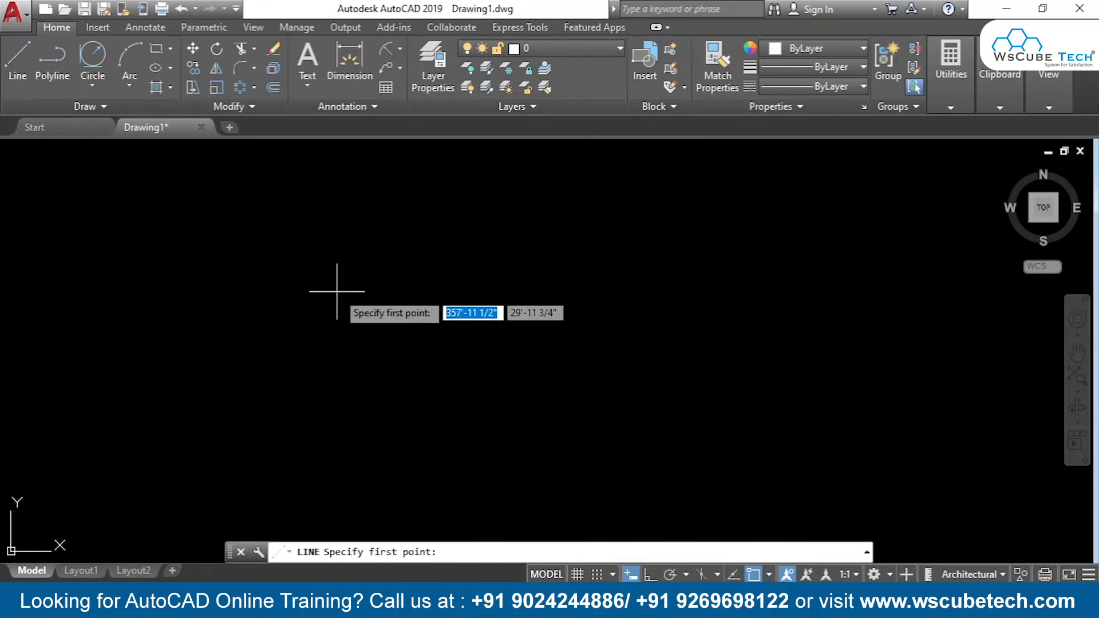
{"action": "left_click", "coordinate": [373, 319]}
{"action": "left_click", "coordinate": [516, 227]}
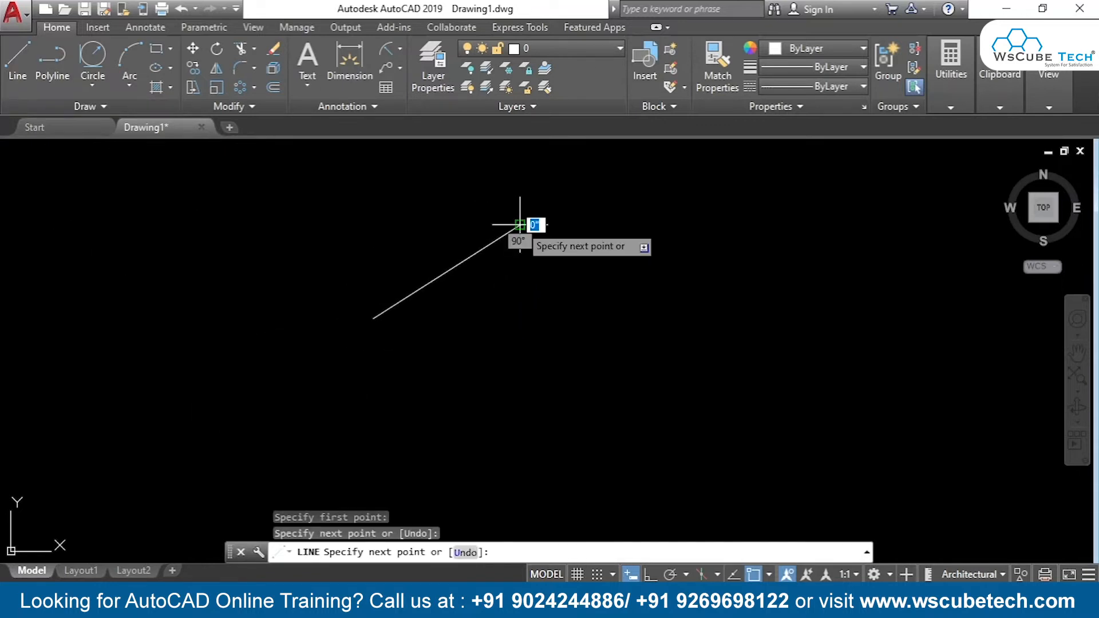
{"action": "key", "text": "Return"}
{"action": "key", "text": "Return"}
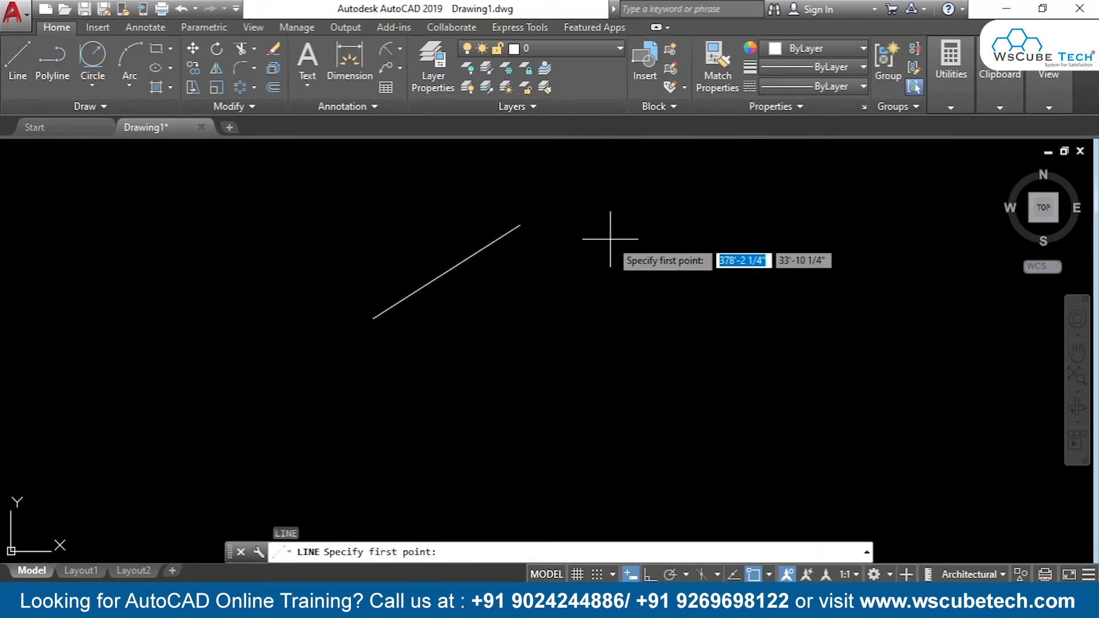
{"action": "left_click", "coordinate": [631, 231]}
{"action": "left_click", "coordinate": [741, 362]}
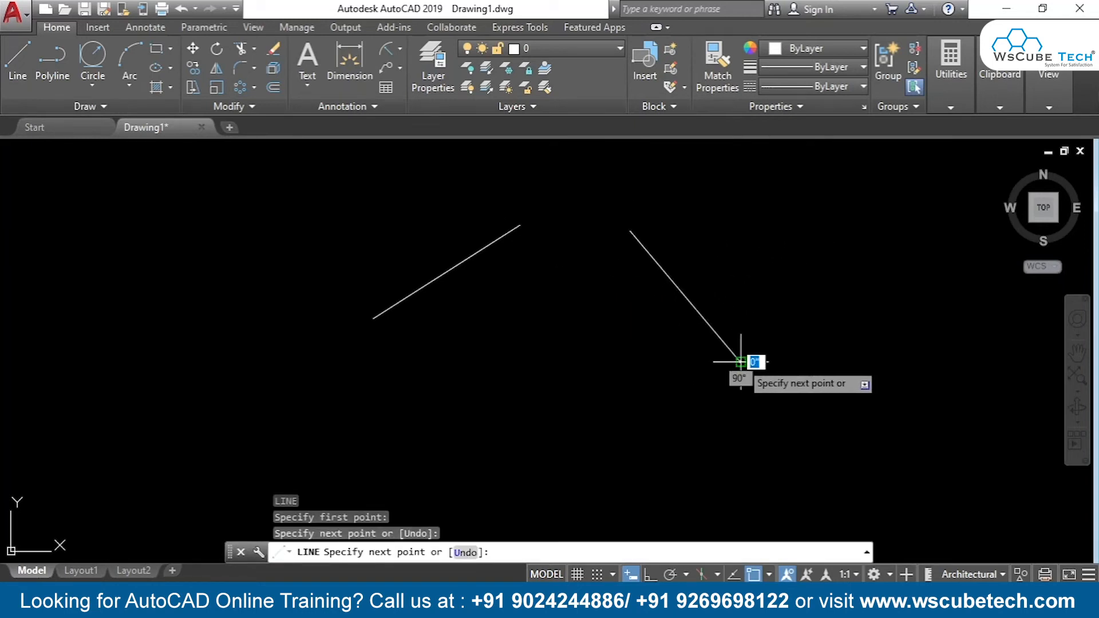
{"action": "key", "text": "Return"}
{"action": "key", "text": "Return"}
{"action": "left_click", "coordinate": [474, 402]}
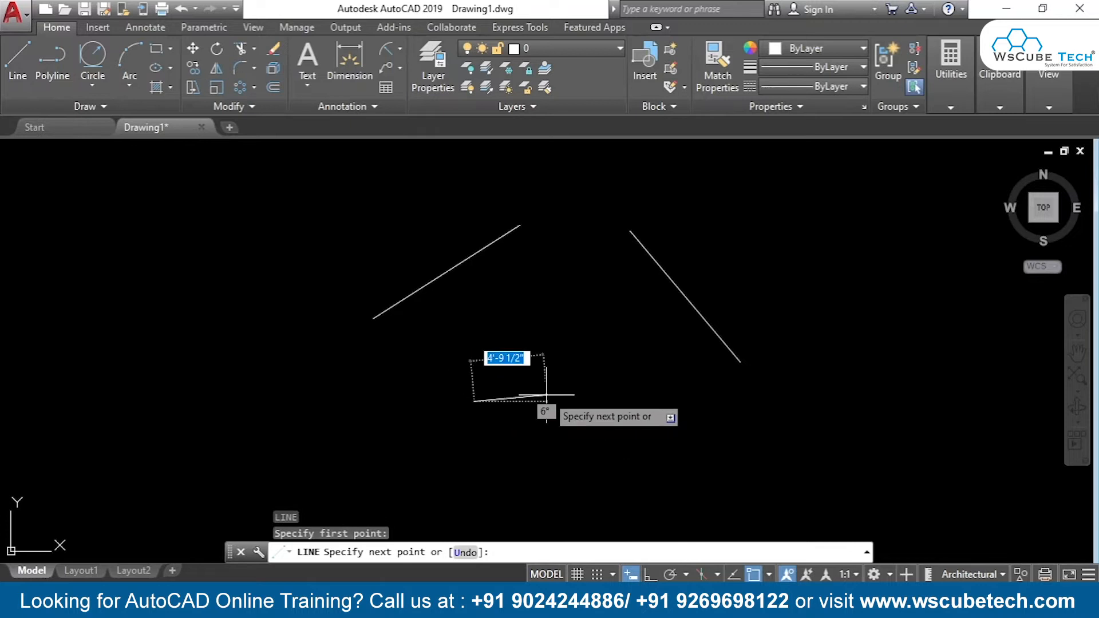
{"action": "left_click", "coordinate": [670, 395]}
{"action": "key", "text": "Return"}
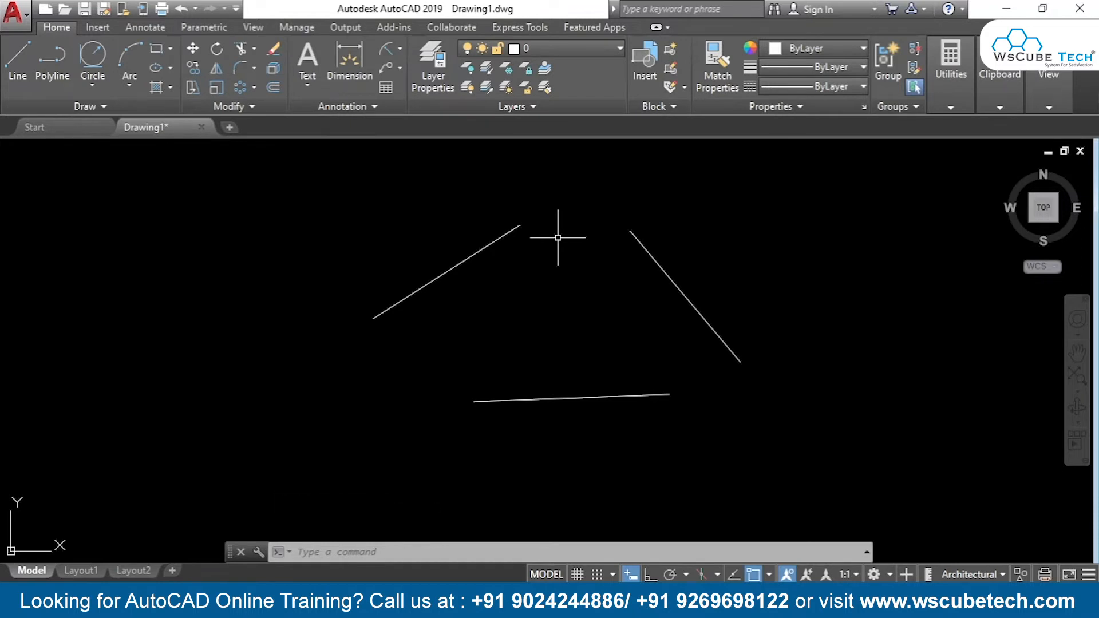
{"action": "type", "text": "c"}
{"action": "key", "text": "Return"}
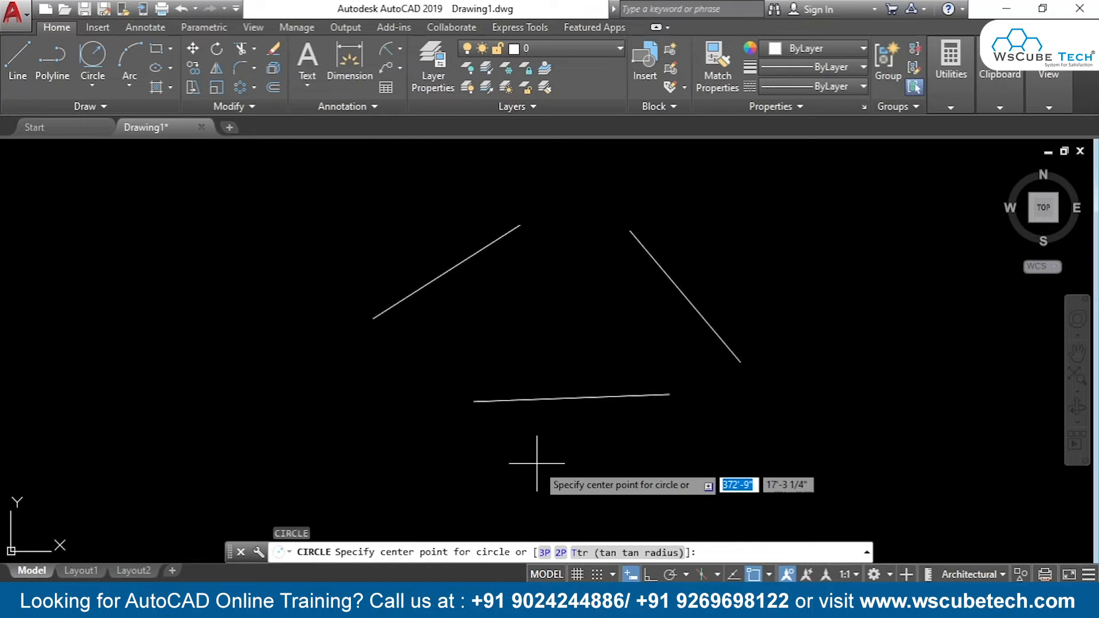
{"action": "key", "text": "Escape"}
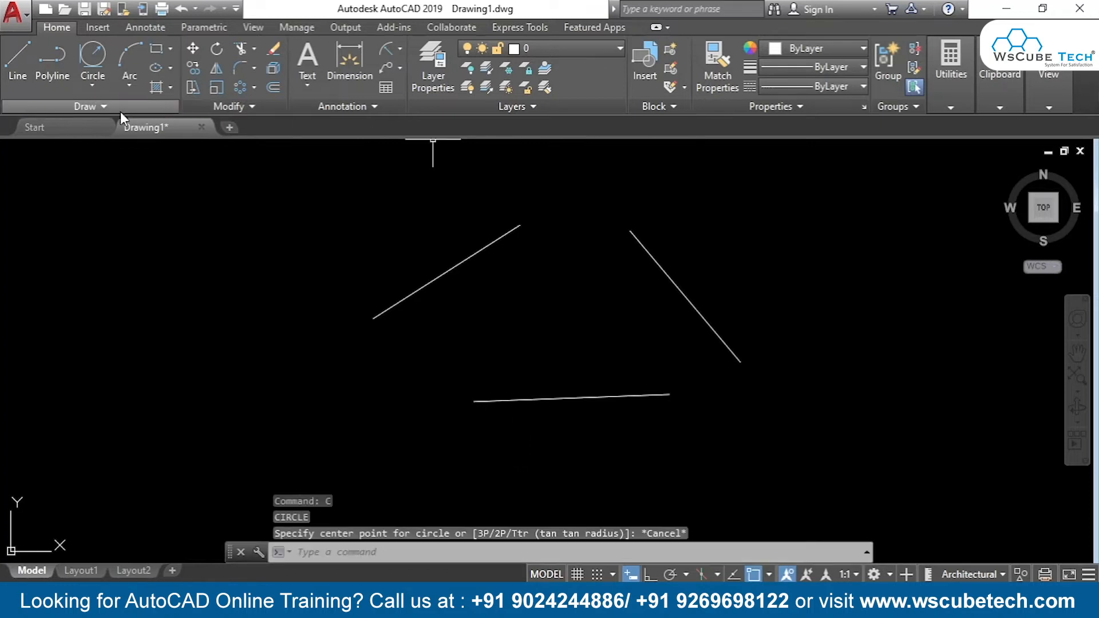
Step: Draw a Tan, Tan, Tan circle tangent to the rising line, the falling line and the nearly horizontal lower line
{"action": "left_click", "coordinate": [92, 87]}
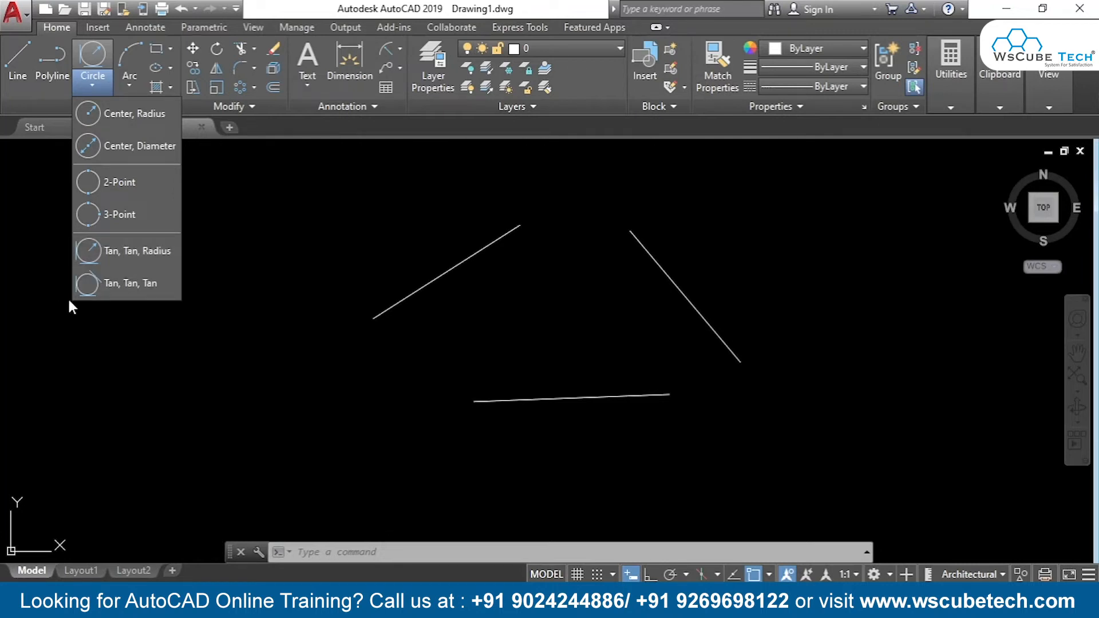
{"action": "left_click", "coordinate": [136, 283]}
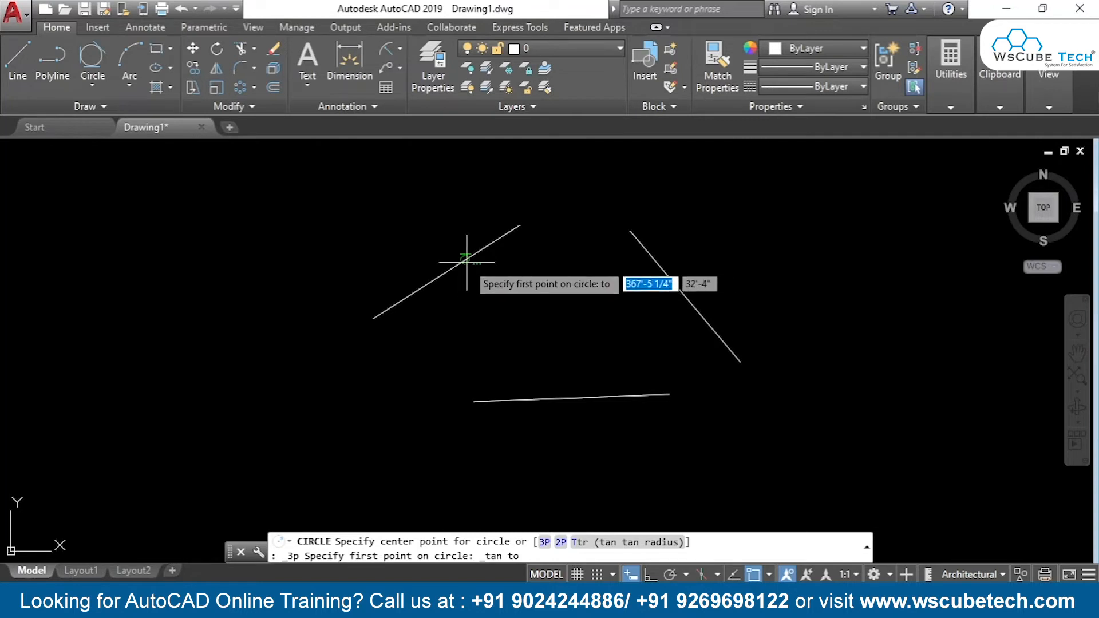
{"action": "left_click", "coordinate": [461, 267]}
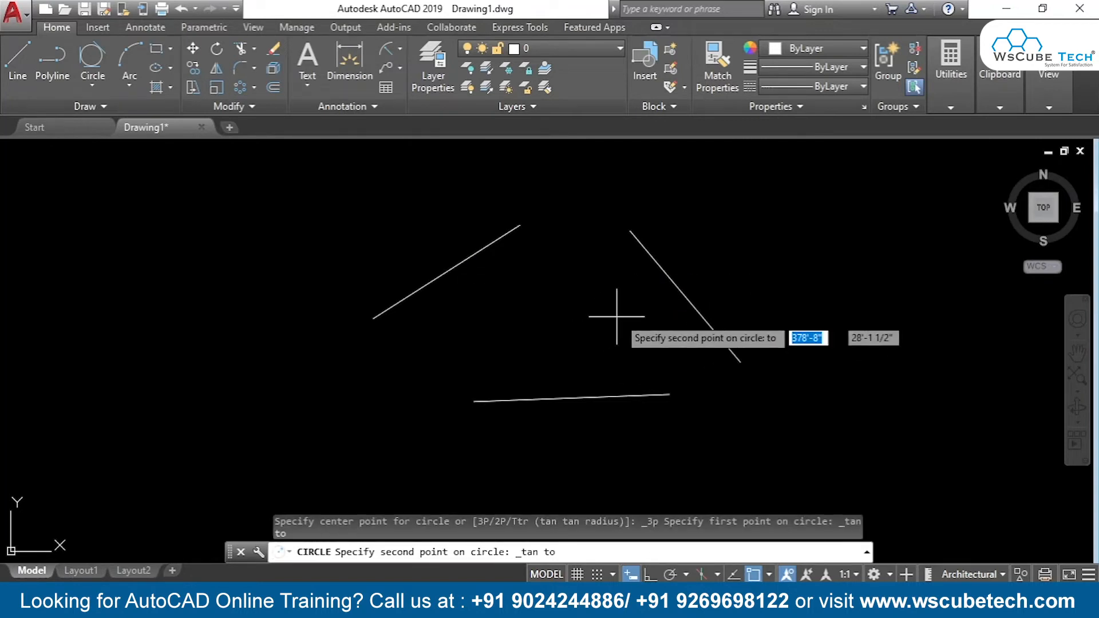
{"action": "left_click", "coordinate": [668, 288]}
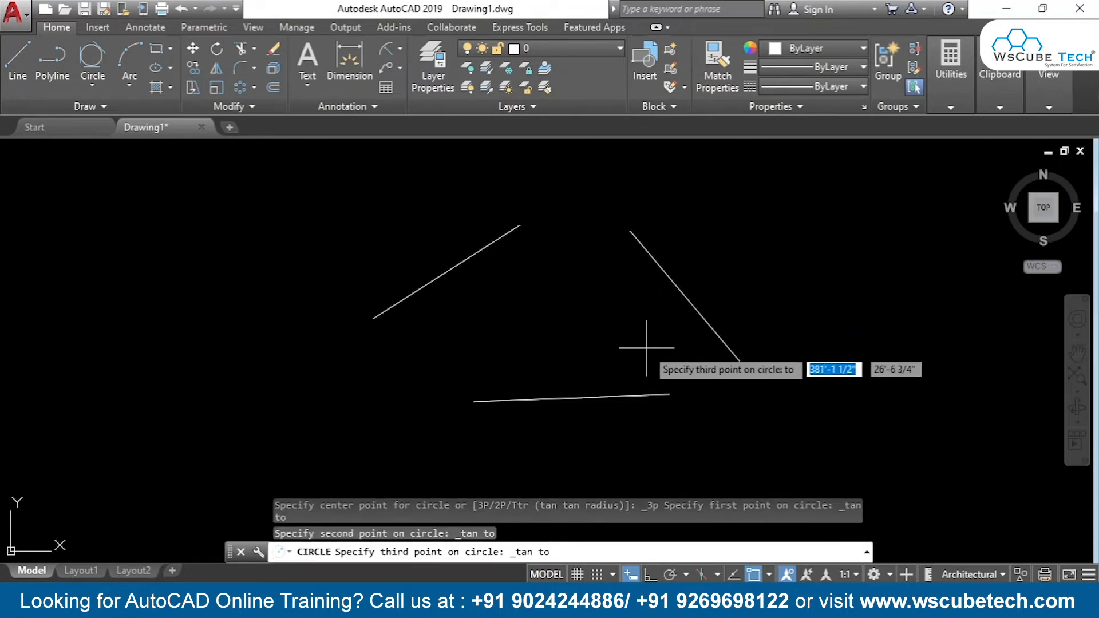
{"action": "left_click", "coordinate": [571, 398]}
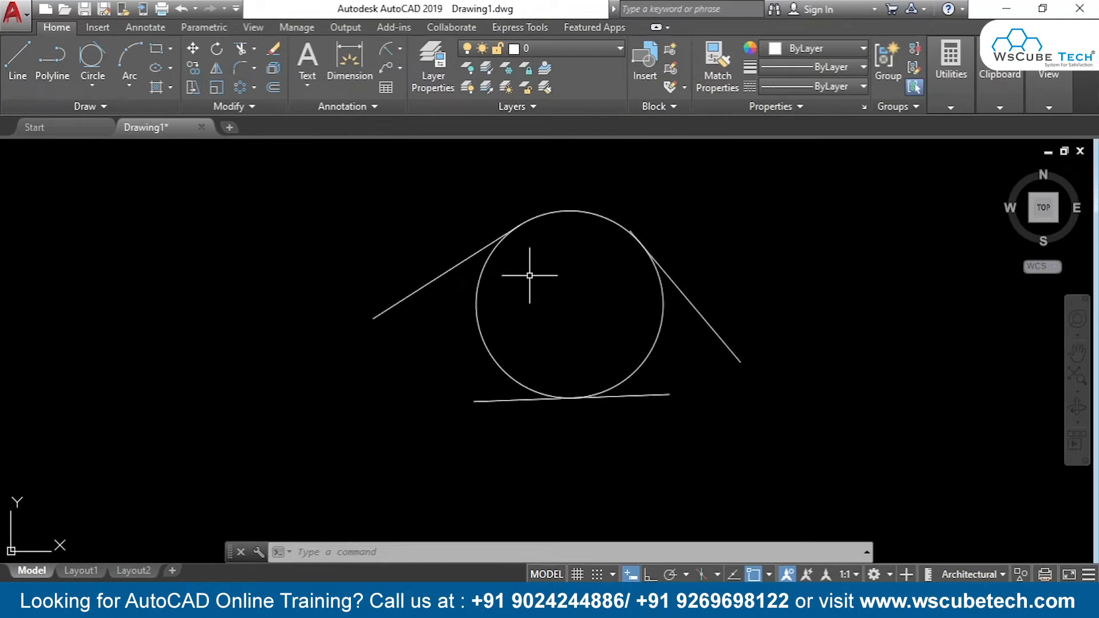
Step: Erase the circle and its three tangent lines together
{"action": "left_click", "coordinate": [733, 186]}
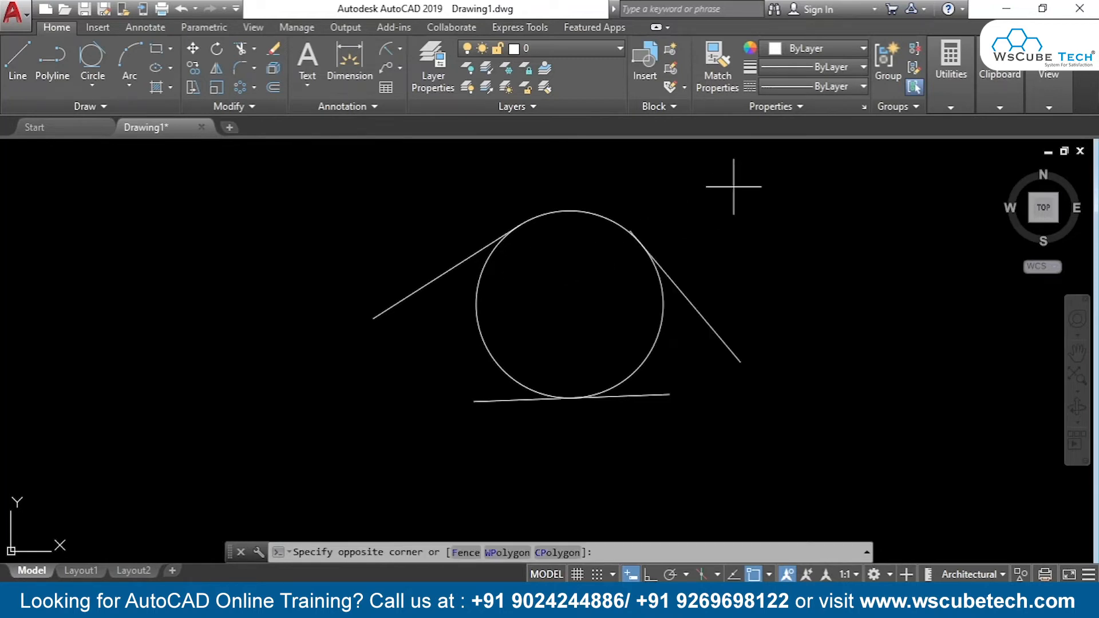
{"action": "left_click", "coordinate": [308, 448]}
{"action": "key", "text": "Delete"}
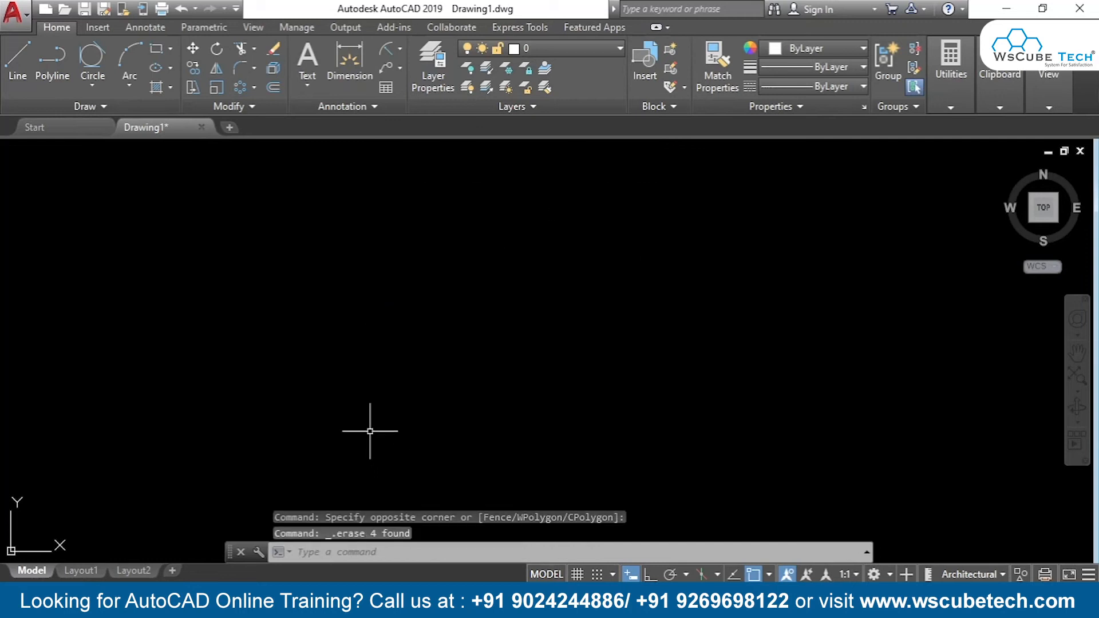
Step: Draw a three-sided polygon inscribed in a circle, with a nearly horizontal base, and fit the whole triangle in view
{"action": "left_click", "coordinate": [171, 50]}
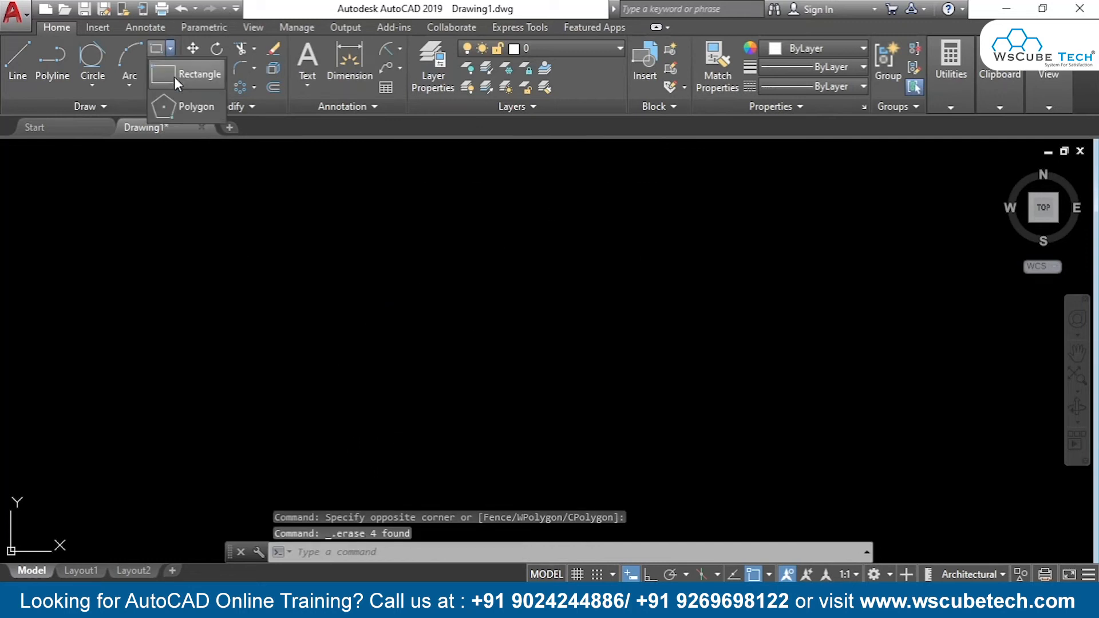
{"action": "left_click", "coordinate": [190, 108]}
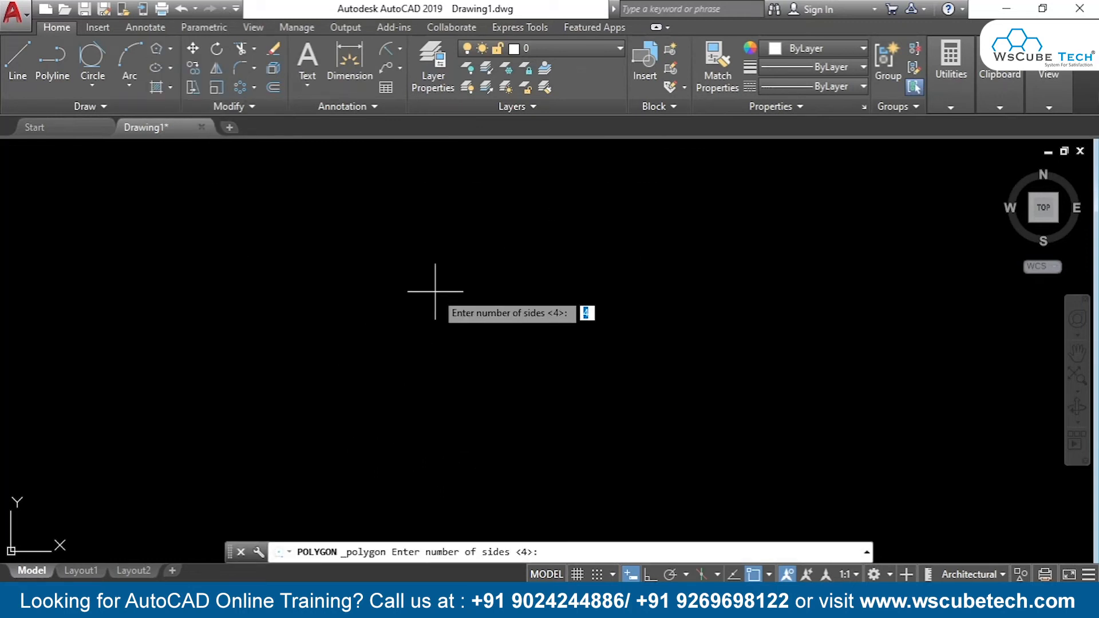
{"action": "type", "text": "3"}
{"action": "key", "text": "Return"}
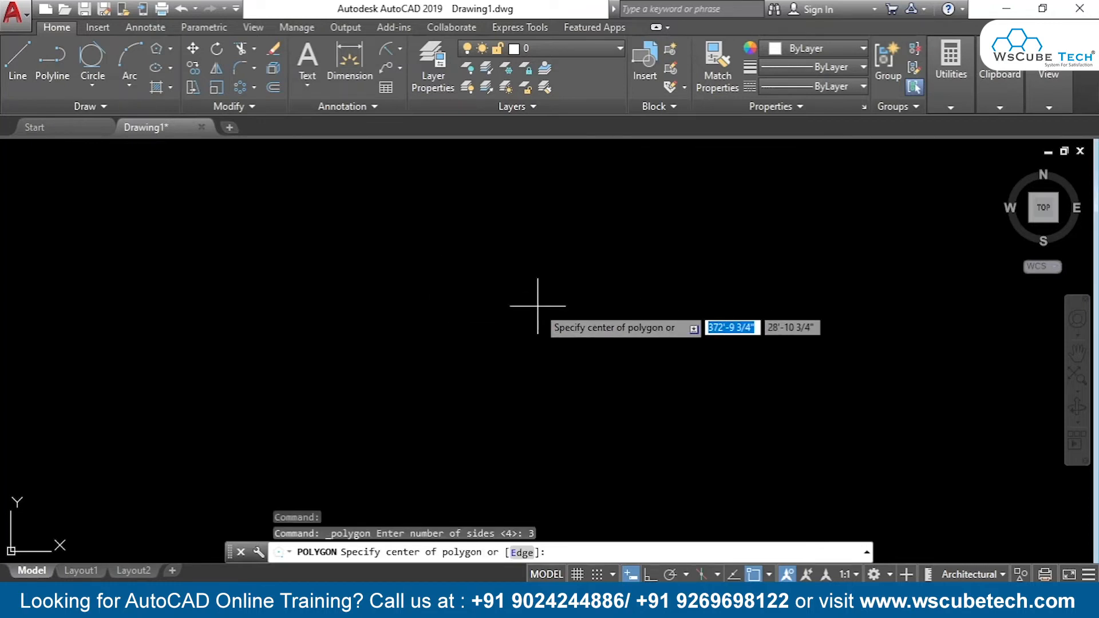
{"action": "left_click", "coordinate": [589, 282]}
{"action": "key", "text": "Return"}
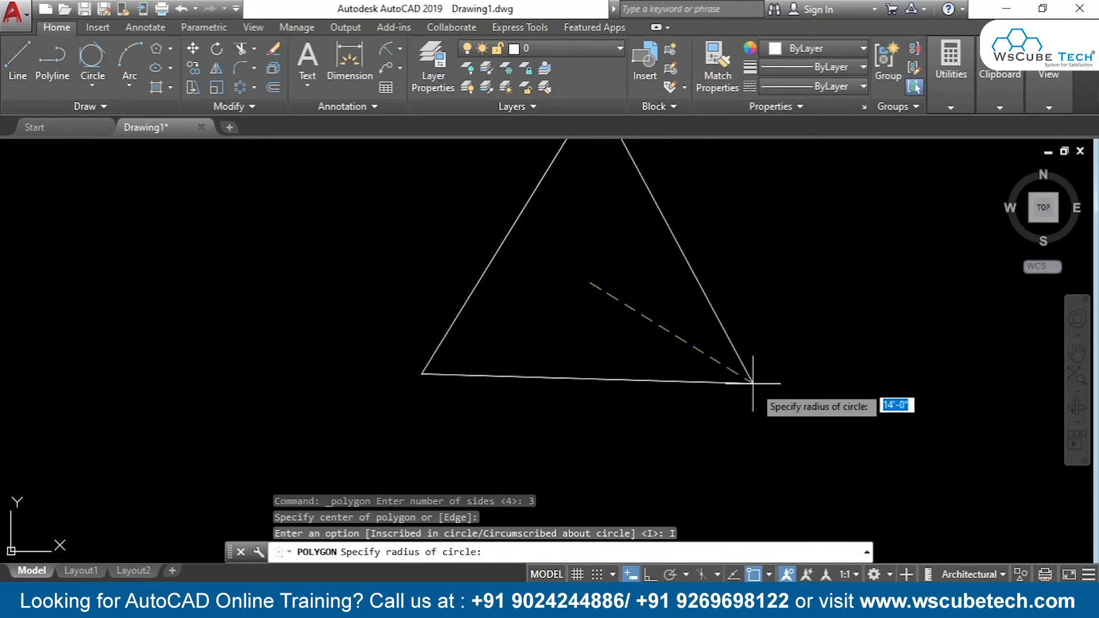
{"action": "left_click", "coordinate": [811, 402]}
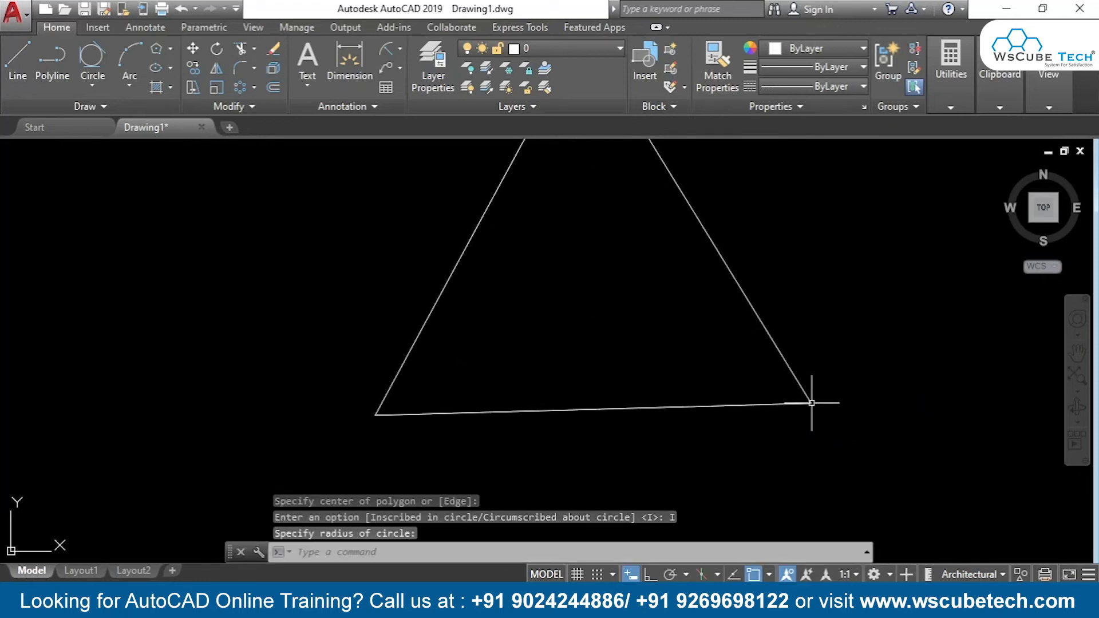
{"action": "scroll", "coordinate": [793, 295], "scroll_direction": "down", "scroll_amount": 2}
{"action": "middle_click_drag", "start_coordinate": [794, 294], "coordinate": [763, 332]}
{"action": "scroll", "coordinate": [763, 332], "scroll_direction": "up", "scroll_amount": 2}
{"action": "scroll", "coordinate": [768, 348], "scroll_direction": "down", "scroll_amount": 2}
{"action": "middle_click_drag", "start_coordinate": [770, 344], "coordinate": [731, 275]}
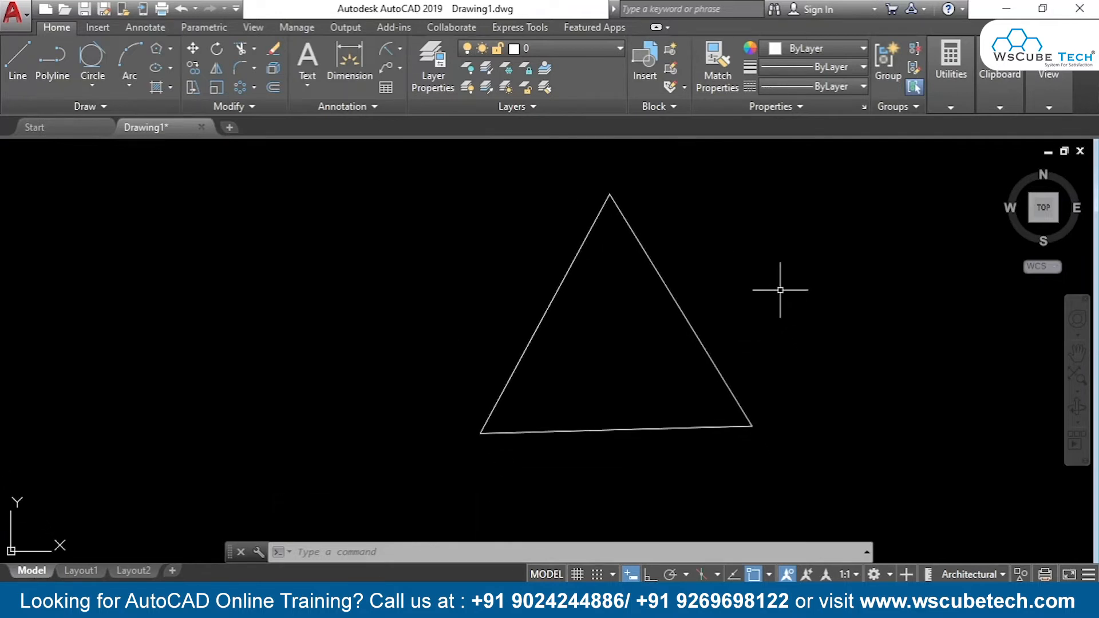